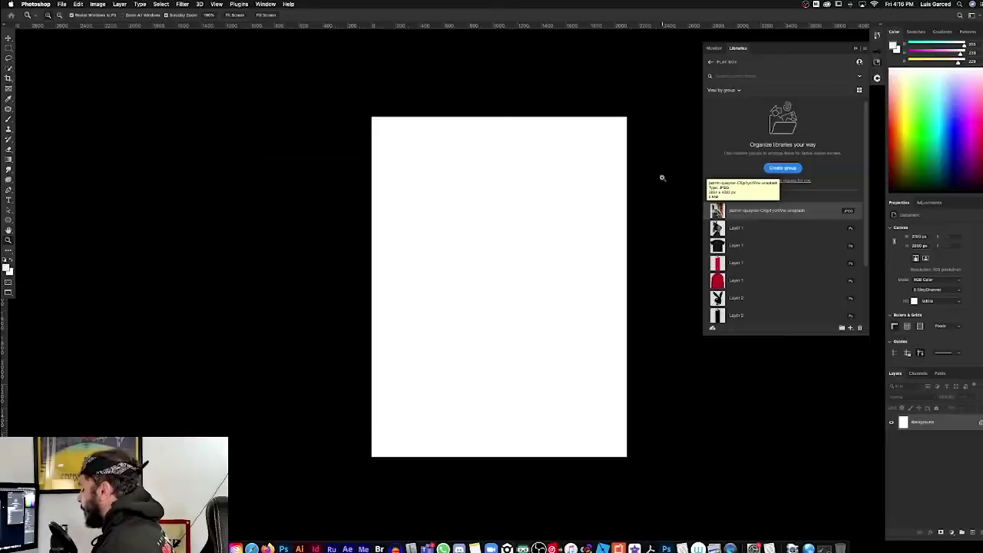
pyautogui.scroll(-1, 590, 198)
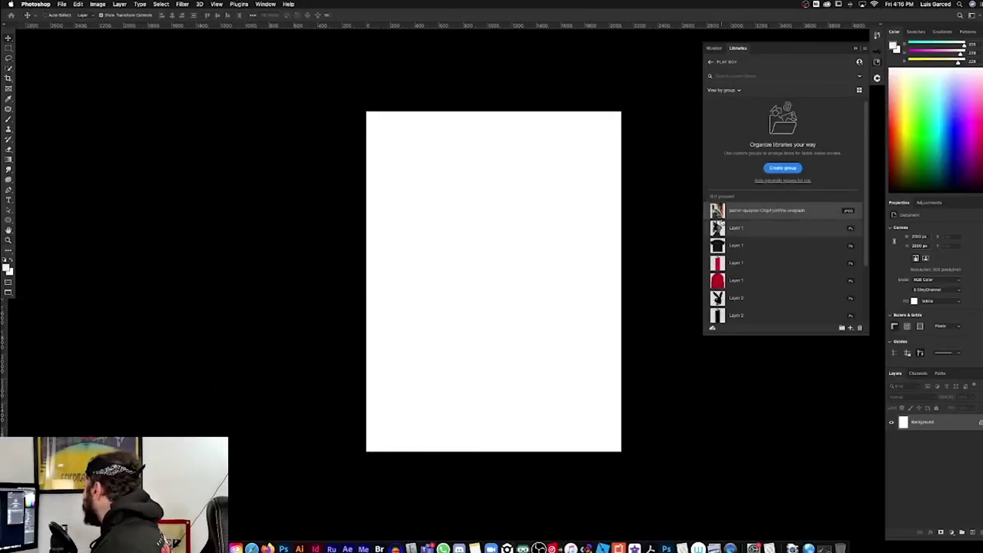
pyautogui.moveTo(718, 211); pyautogui.dragTo(466, 219)
pyautogui.moveTo(590, 55); pyautogui.dragTo(542, 136)
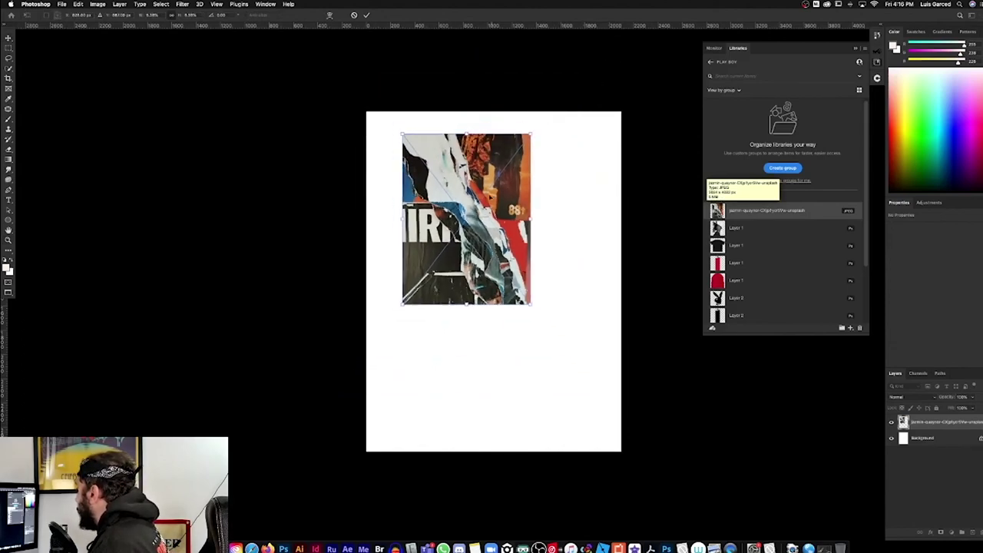
pyautogui.moveTo(493, 197); pyautogui.dragTo(458, 179)
pyautogui.press('Return')
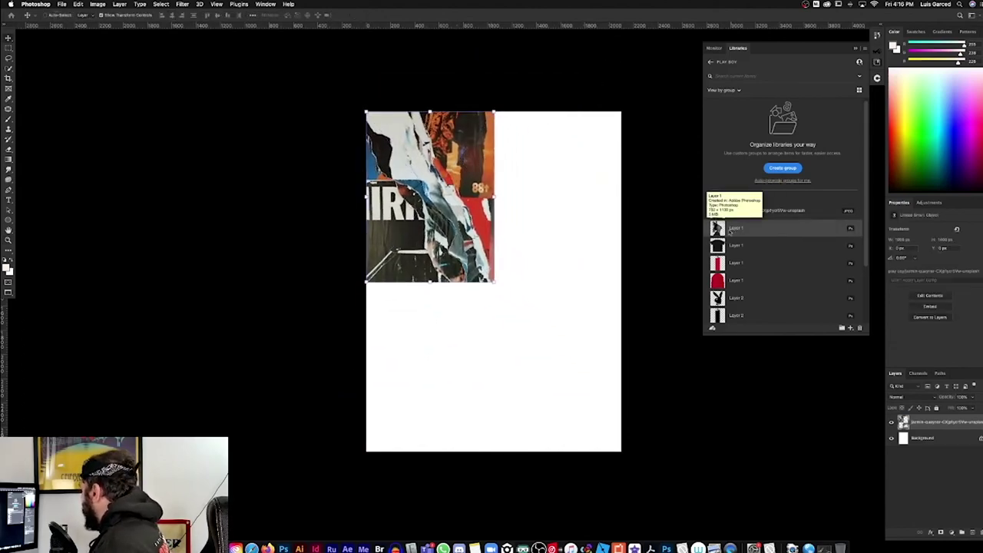
pyautogui.moveTo(720, 229); pyautogui.dragTo(569, 252)
pyautogui.moveTo(518, 335); pyautogui.dragTo(520, 330)
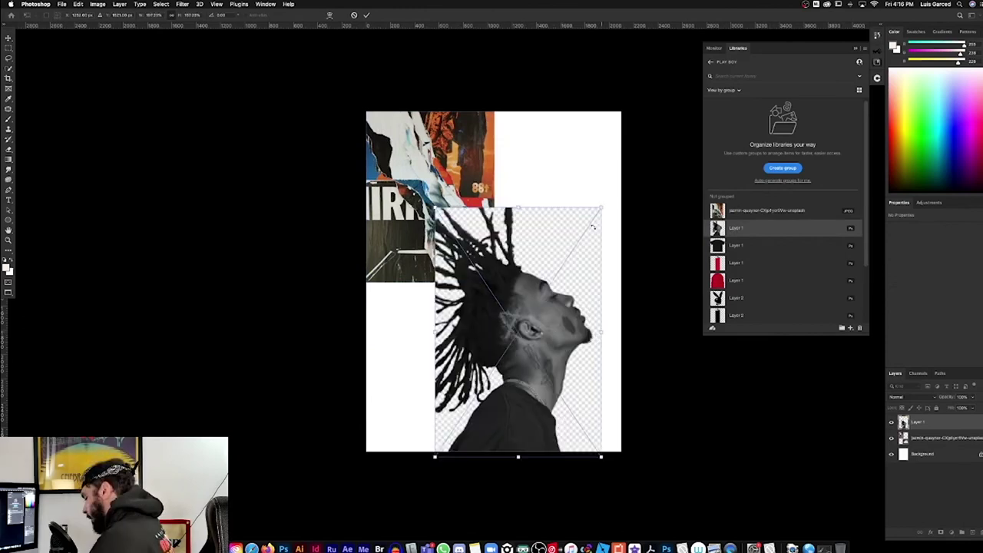
pyautogui.moveTo(556, 266)
pyautogui.mouseDown()
pyautogui.moveTo(511, 268)
pyautogui.moveTo(511, 259)
pyautogui.mouseUp()
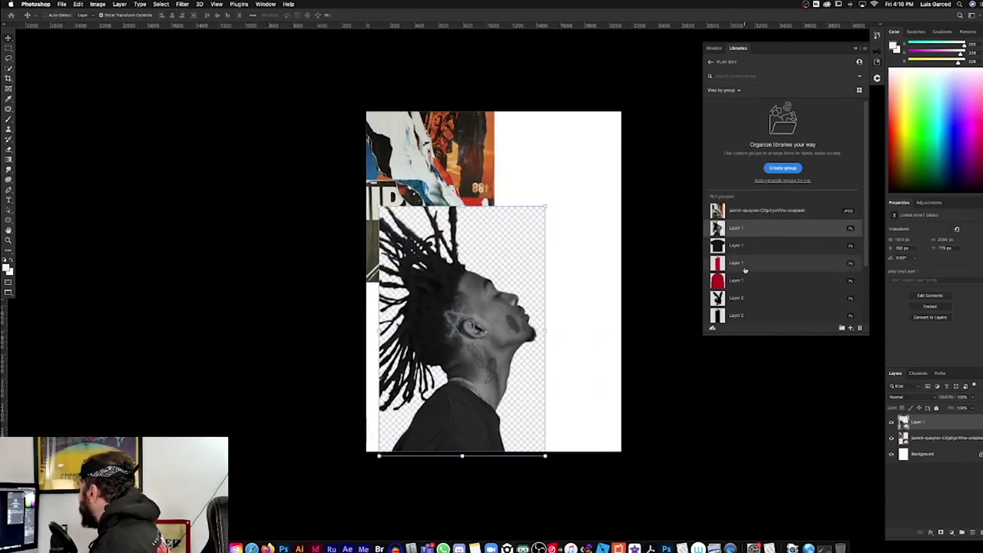
pyautogui.scroll(-3, 768, 265)
pyautogui.moveTo(749, 293); pyautogui.dragTo(560, 213)
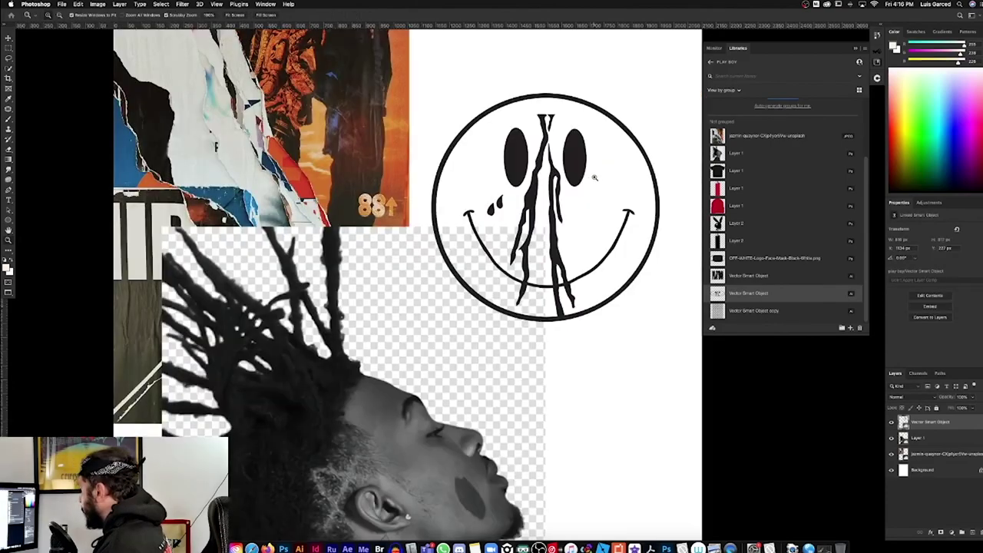
pyautogui.keyDown('alt'); pyautogui.click(593, 177); pyautogui.keyUp('alt')
pyautogui.click(550, 190)
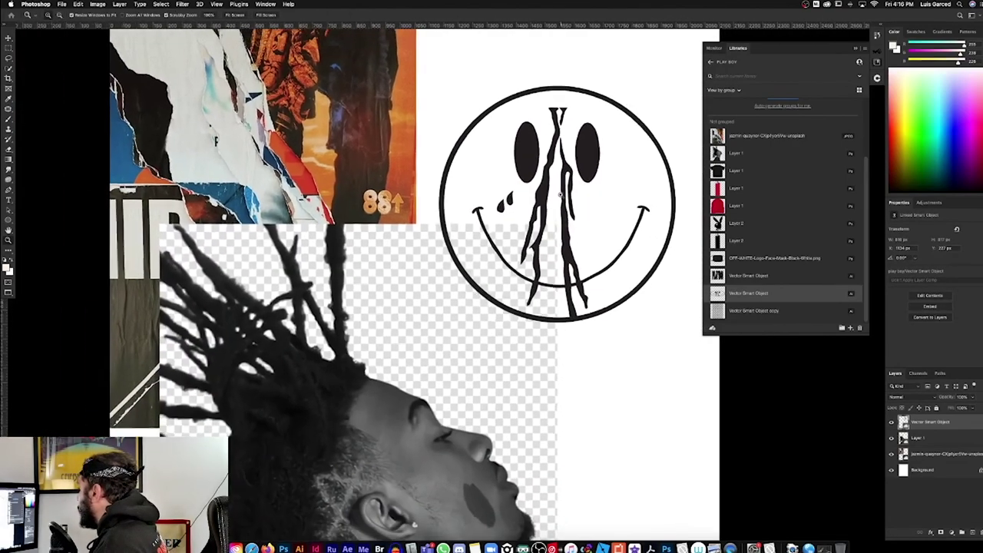
pyautogui.click(610, 220)
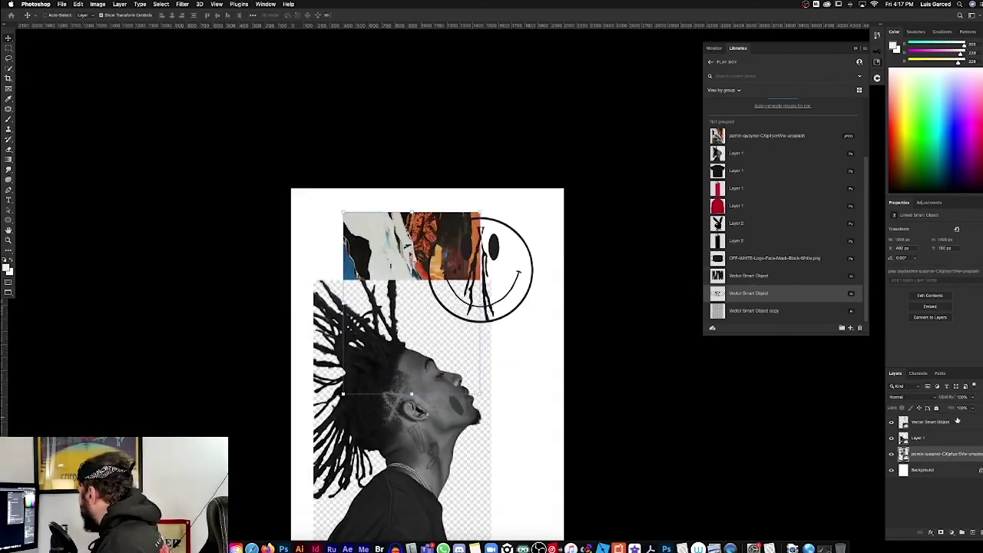
pyautogui.moveTo(935, 454); pyautogui.dragTo(933, 420)
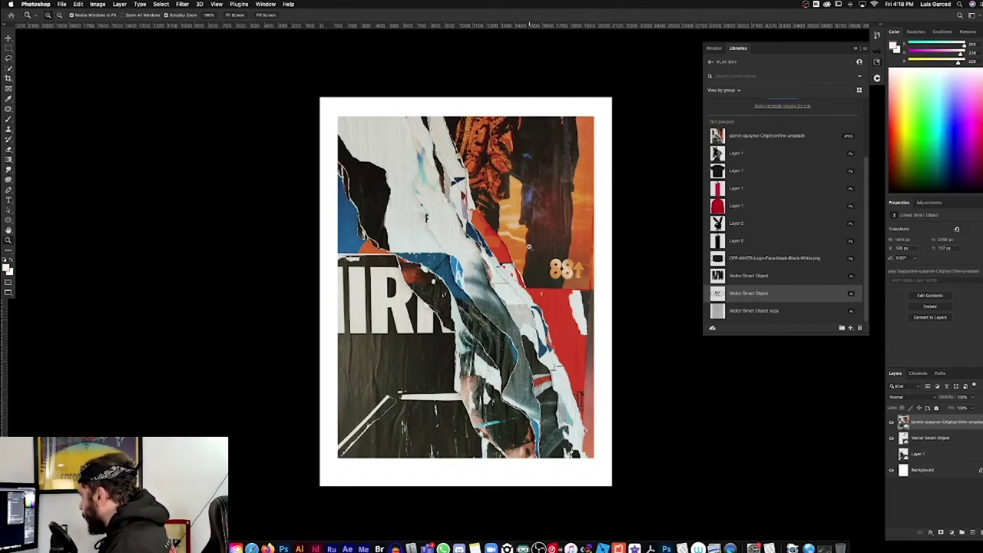
pyautogui.press('v')
pyautogui.moveTo(529, 246); pyautogui.dragTo(499, 251)
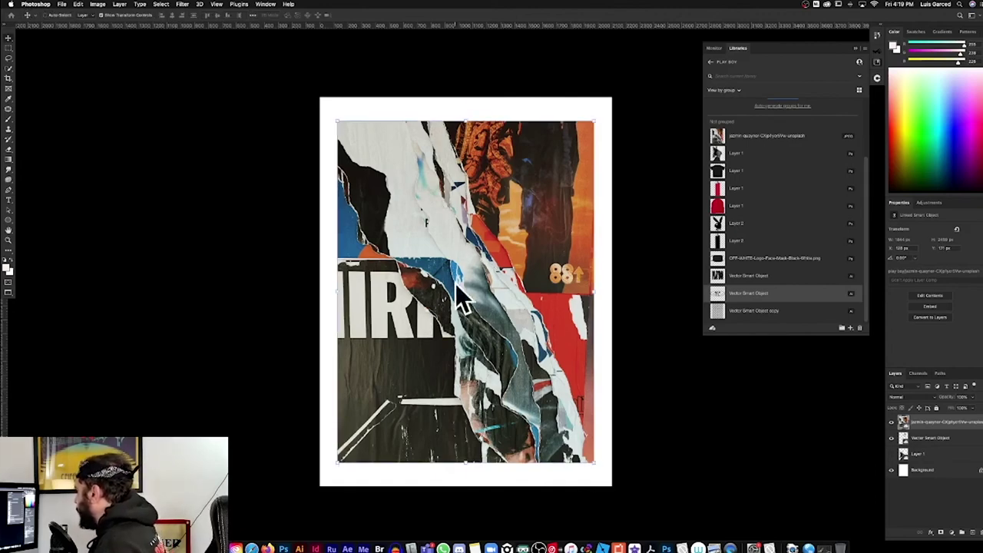
pyautogui.moveTo(904, 422)
pyautogui.mouseDown()
pyautogui.moveTo(913, 412)
pyautogui.moveTo(916, 421)
pyautogui.mouseUp()
pyautogui.click(891, 438)
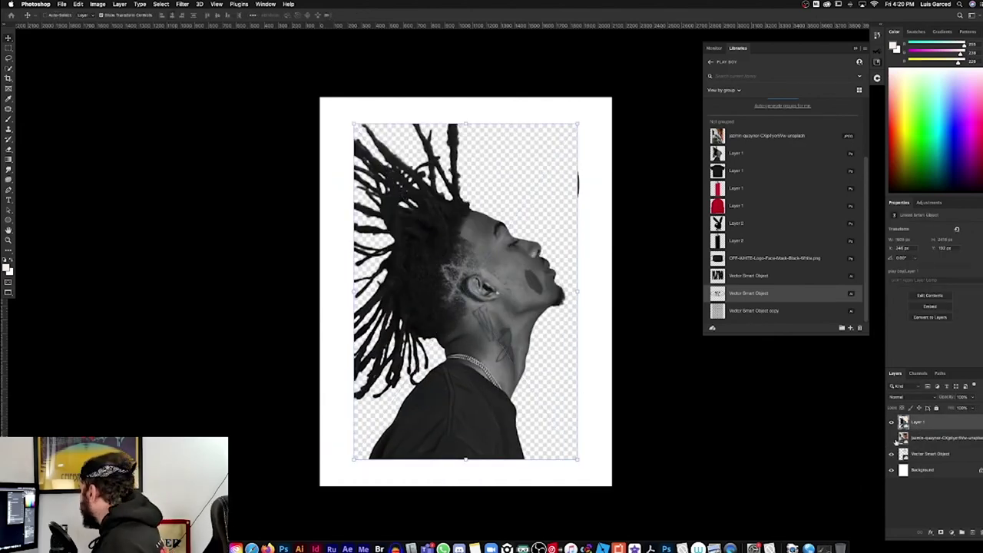
pyautogui.click(892, 438)
pyautogui.click(892, 453)
pyautogui.moveTo(698, 336); pyautogui.dragTo(728, 321)
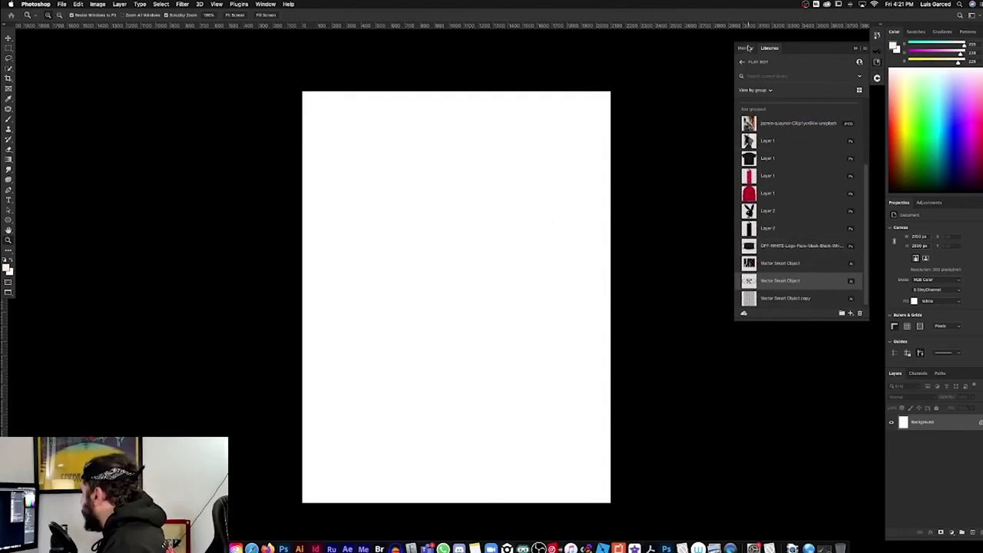
# Add a light grey Solid Color fill layer and delete the white Background layer
pyautogui.moveTo(866, 228); pyautogui.dragTo(862, 160)
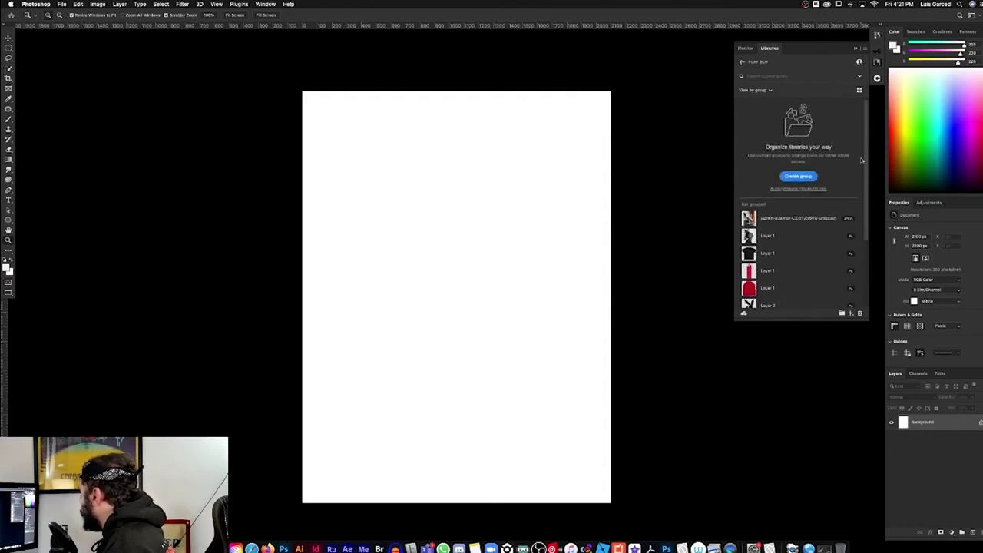
pyautogui.scroll(-2, 777, 114)
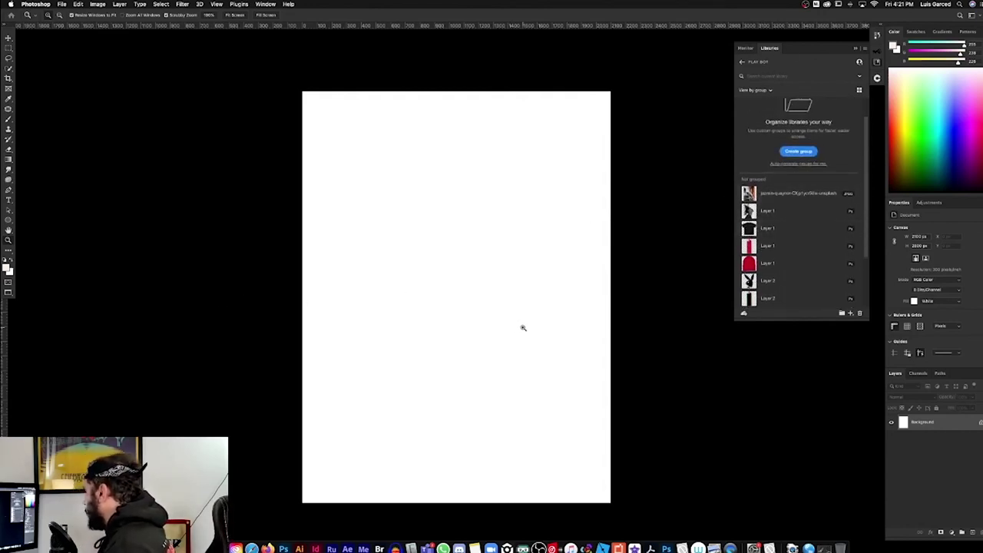
pyautogui.press('v')
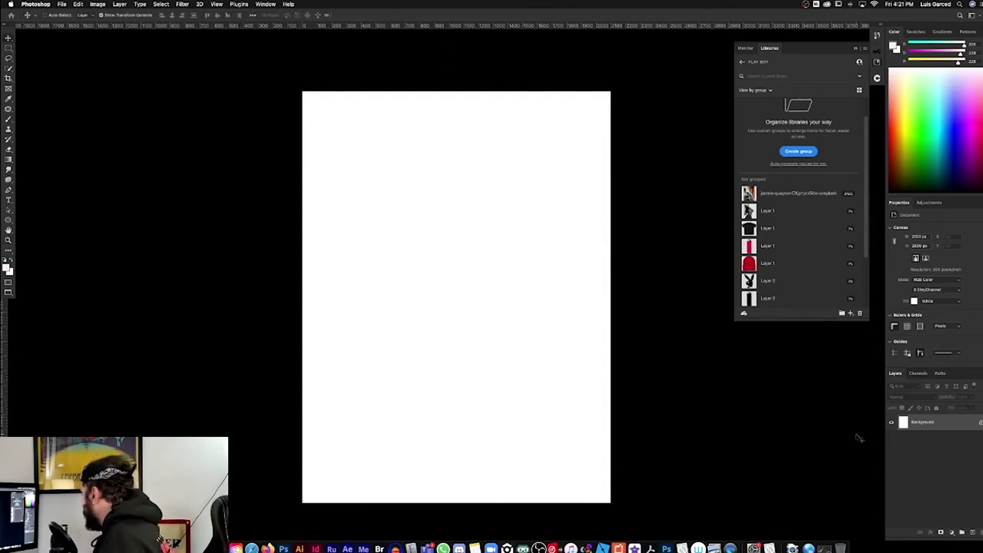
pyautogui.click(950, 536)
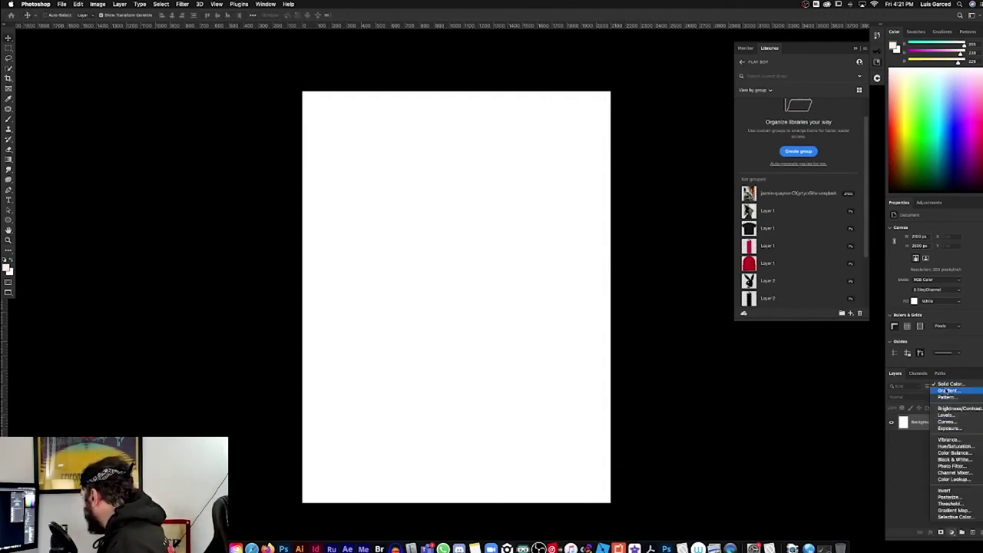
pyautogui.click(952, 387)
pyautogui.press('Return')
pyautogui.press('z')
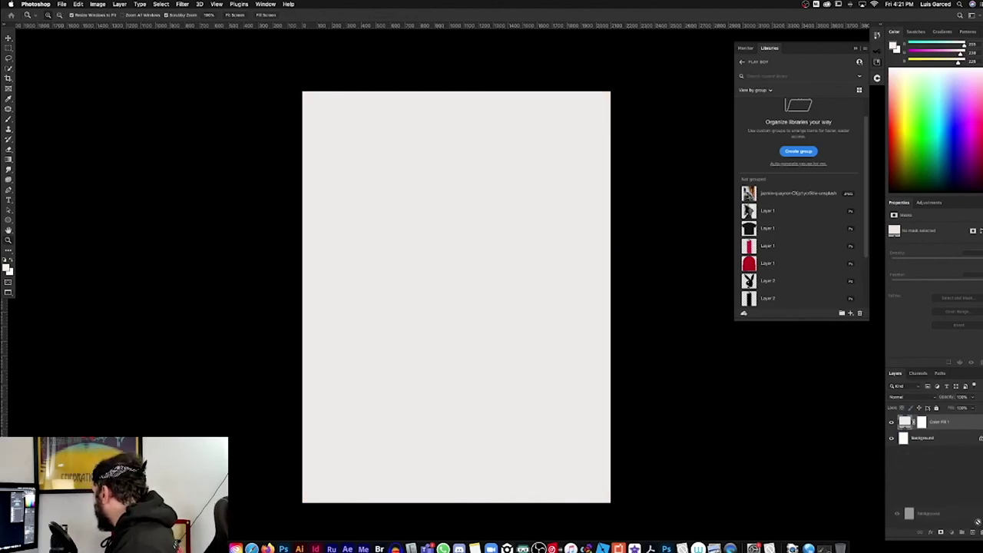
pyautogui.moveTo(944, 438); pyautogui.dragTo(973, 532)
# Place the head portrait from Libraries, enlarge it across the page, and shift it left
pyautogui.moveTo(799, 211); pyautogui.dragTo(491, 269)
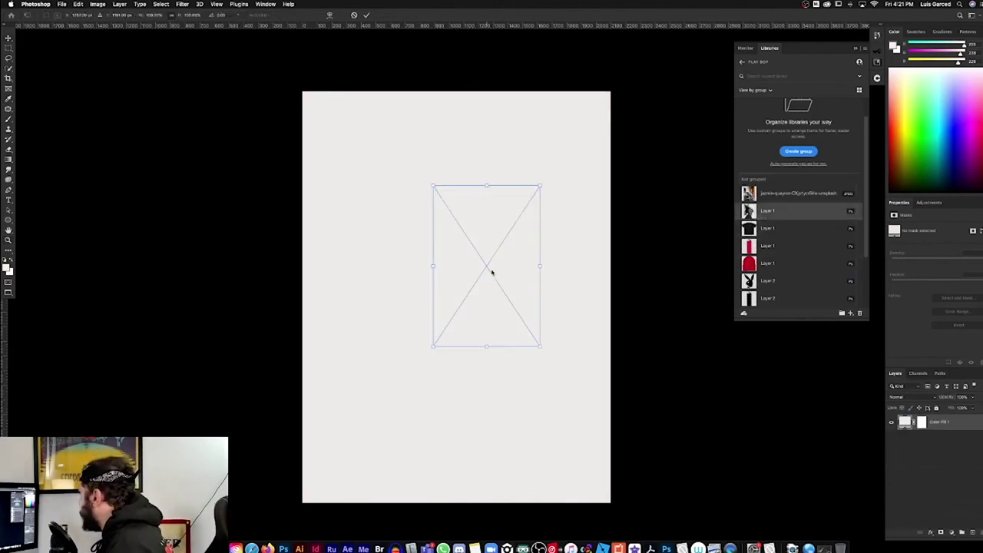
pyautogui.moveTo(539, 350); pyautogui.dragTo(612, 450)
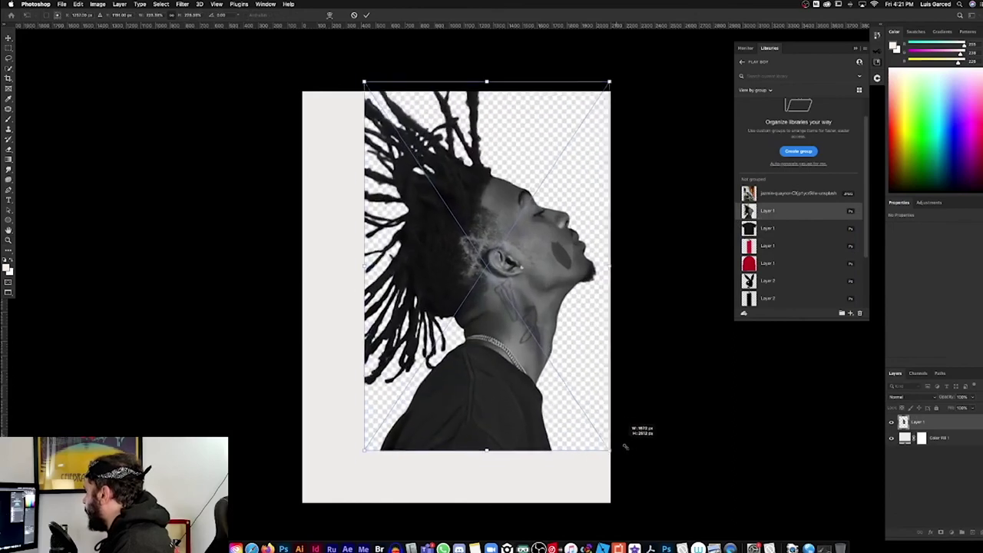
pyautogui.press('Return')
pyautogui.moveTo(557, 376); pyautogui.dragTo(521, 401)
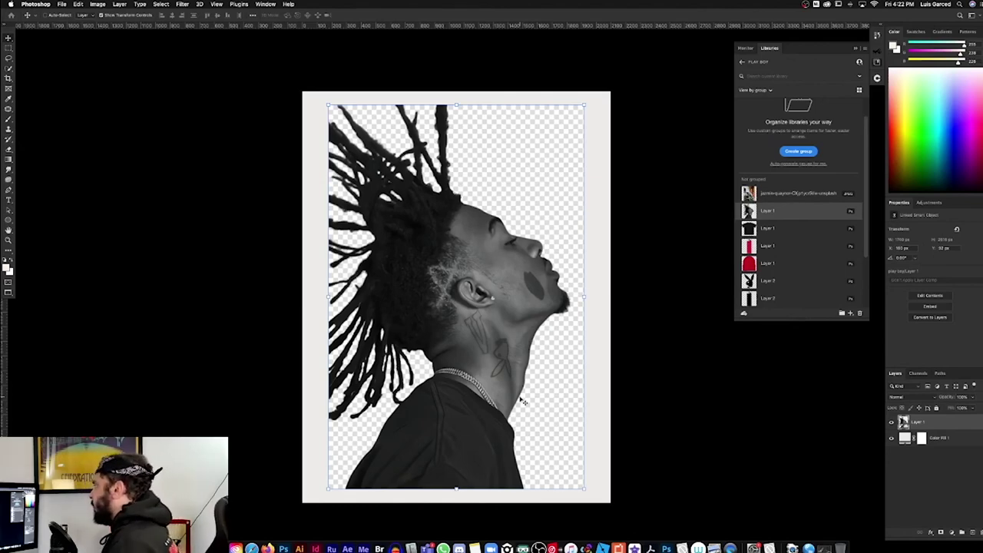
# Rasterize the portrait smart object into pixels via the Layer menu
pyautogui.press('f')
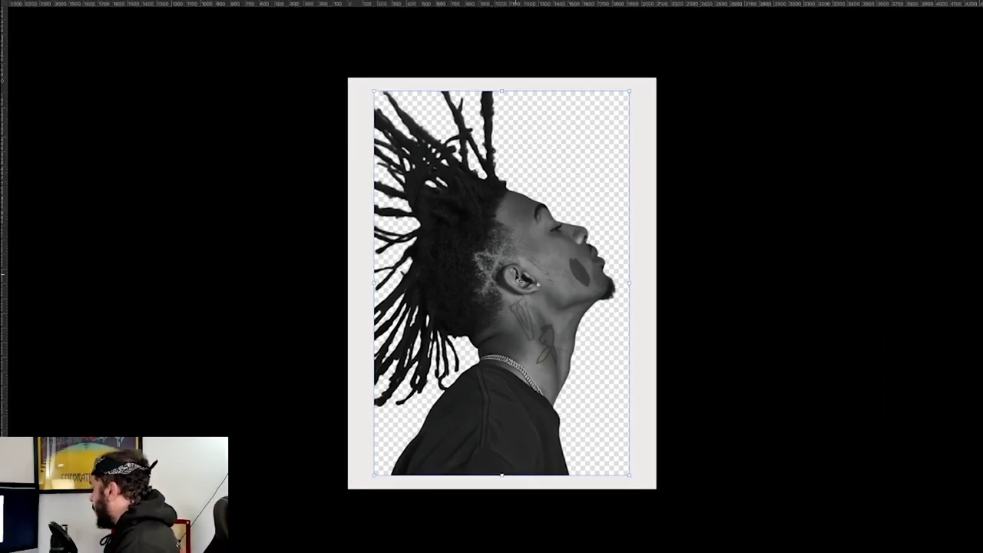
pyautogui.press('f')
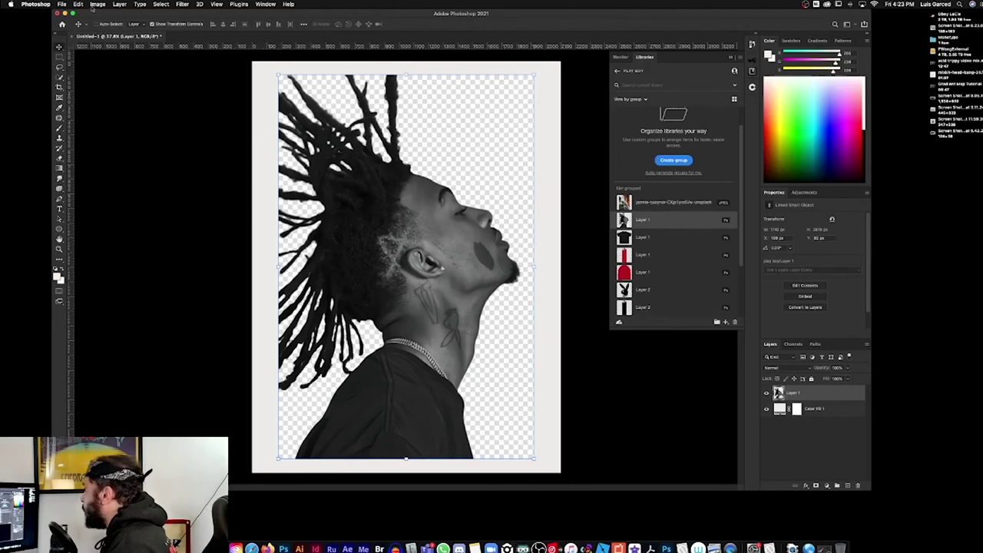
pyautogui.click(95, 5)
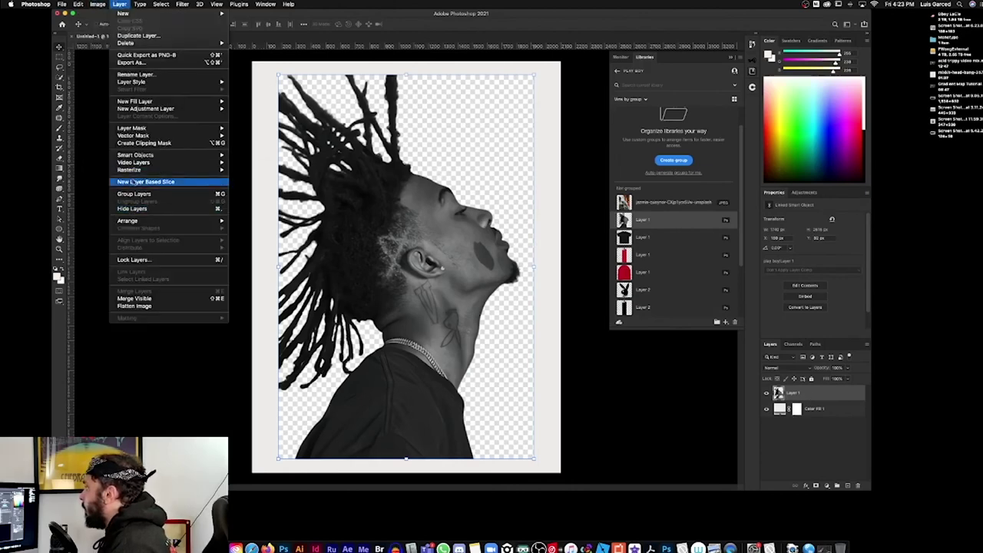
pyautogui.moveTo(129, 170)
pyautogui.click(252, 200)
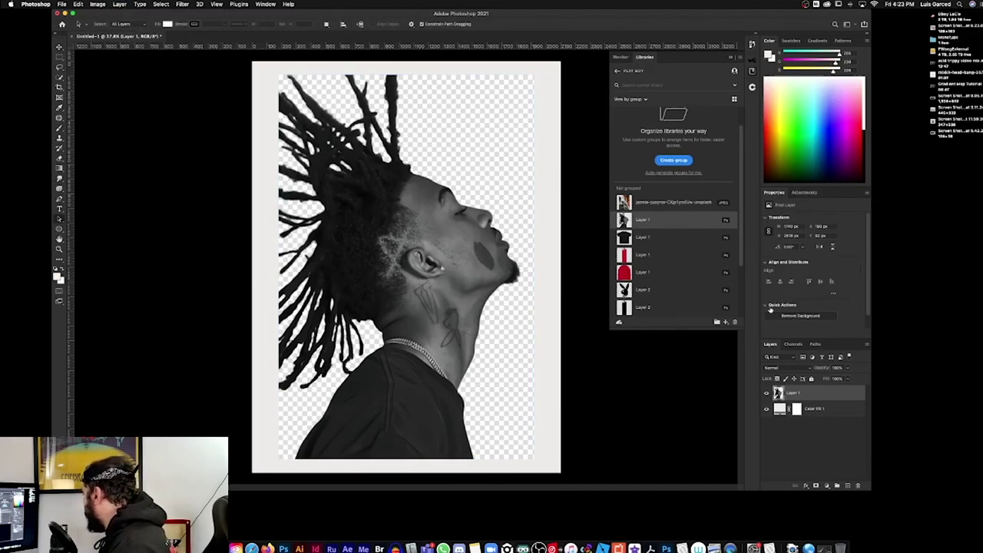
# Mask away the portrait's backdrop with the Remove Background quick action
pyautogui.scroll(-1, 766, 299)
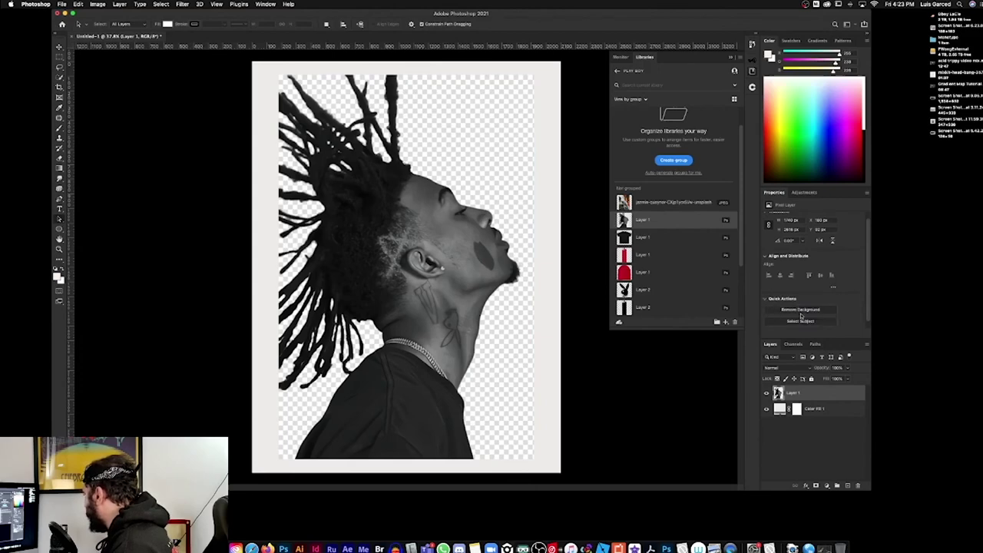
pyautogui.click(801, 309)
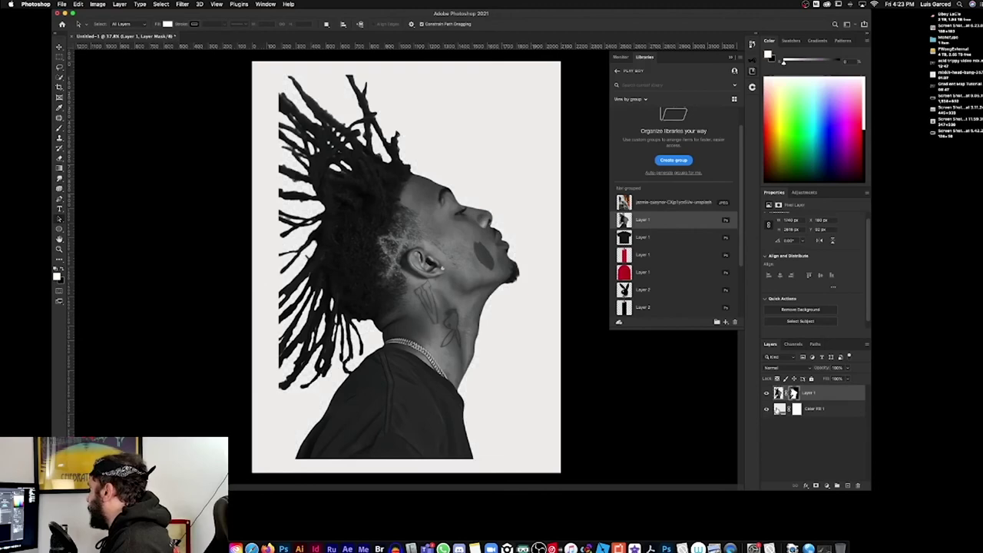
pyautogui.doubleClick(780, 409)
# Recolour the Color Fill backdrop to deep pink, then lighten it to very pale pink
pyautogui.moveTo(904, 414); pyautogui.dragTo(904, 381)
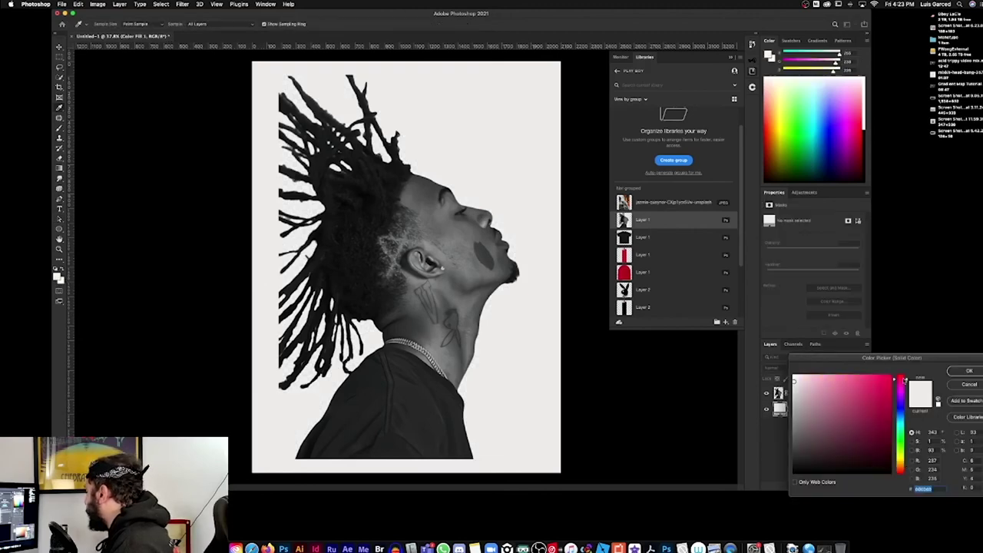
pyautogui.click(871, 395)
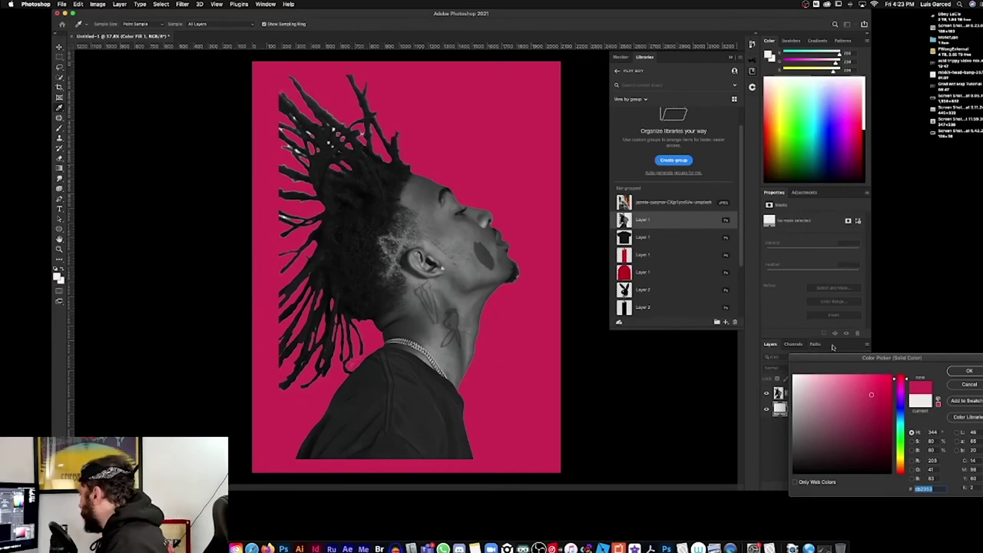
pyautogui.click(956, 372)
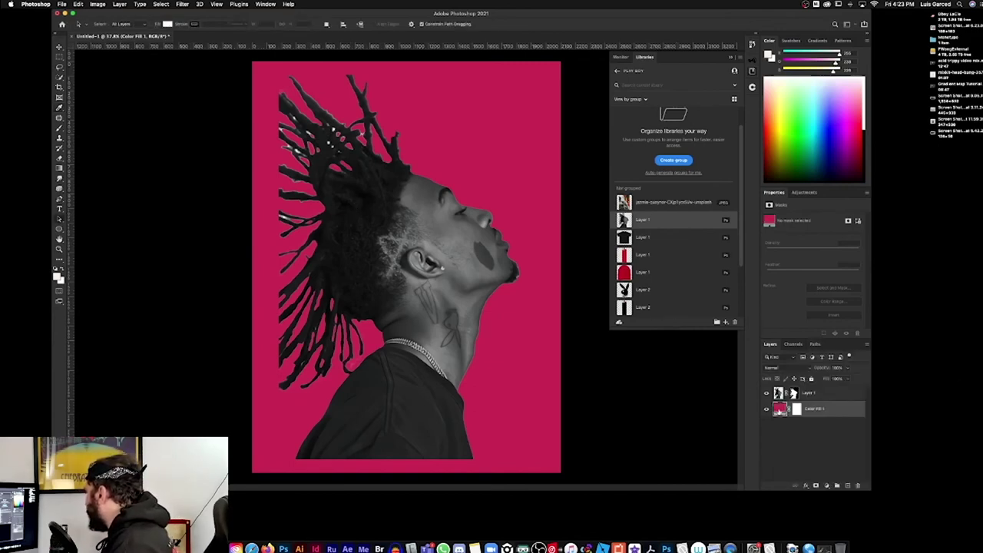
pyautogui.doubleClick(780, 410)
pyautogui.moveTo(798, 430); pyautogui.dragTo(798, 374)
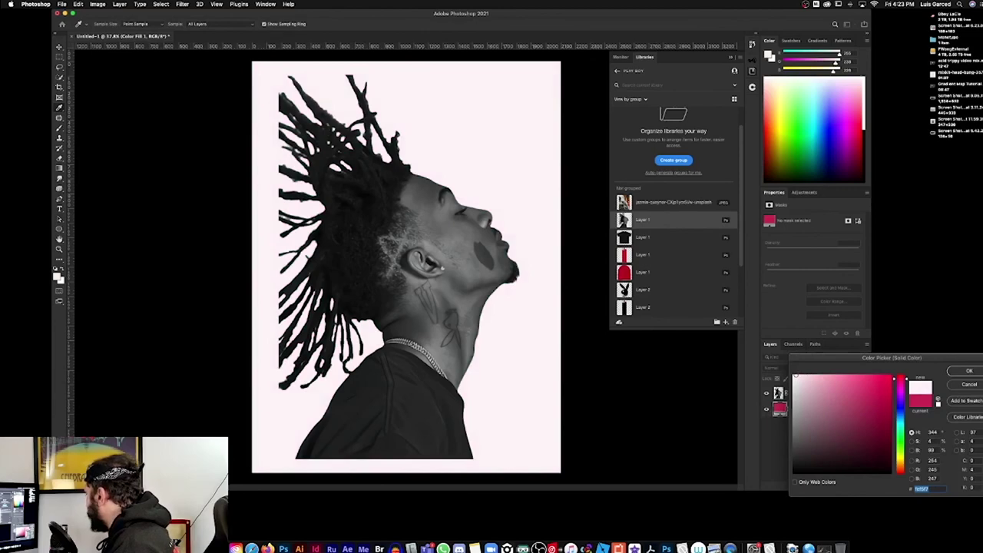
pyautogui.click(969, 371)
# Convert the portrait layer into a smart object for smart filters
pyautogui.press('v')
pyautogui.click(182, 4)
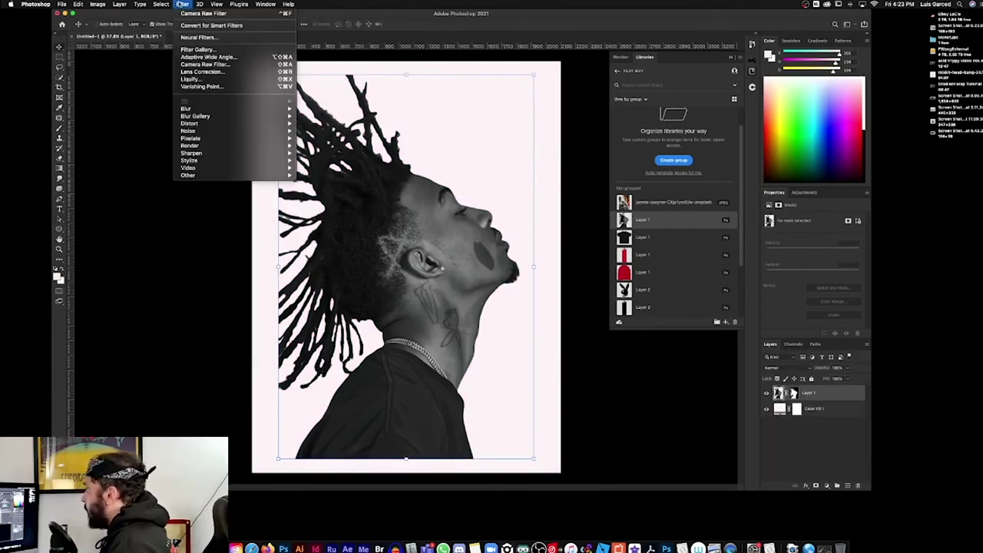
pyautogui.click(207, 29)
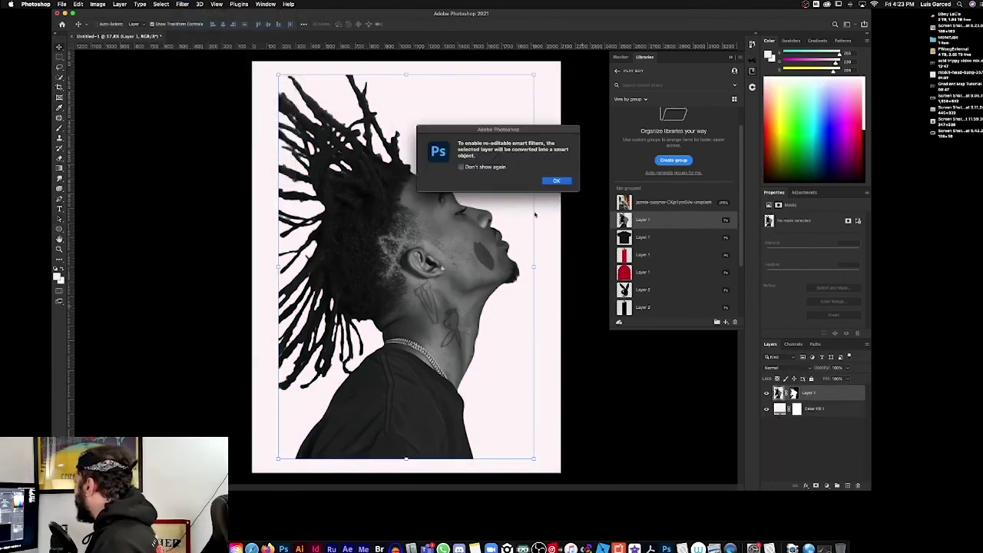
pyautogui.press('Return')
# In the Camera Raw filter, adjust blacks, lower highlights and boost contrast
pyautogui.click(179, 4)
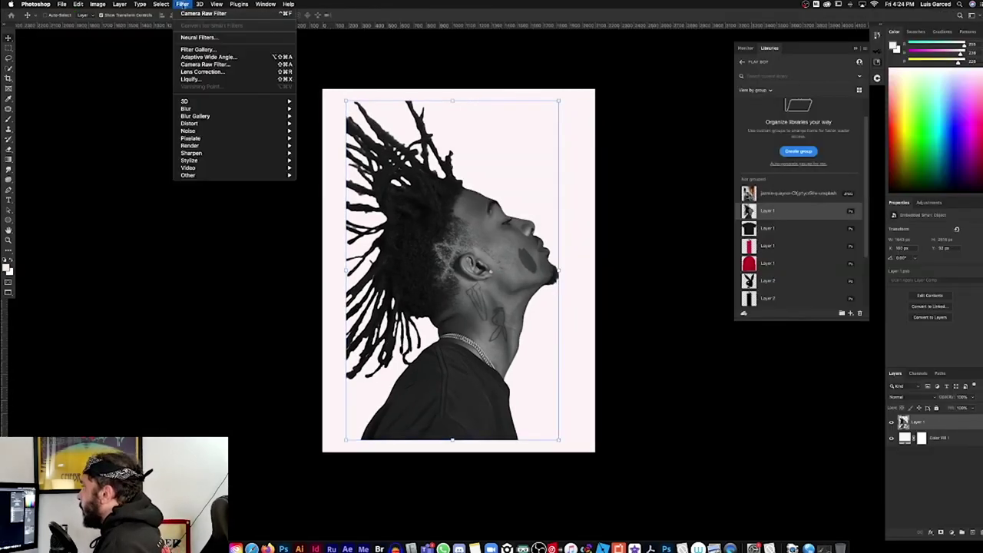
pyautogui.click(189, 64)
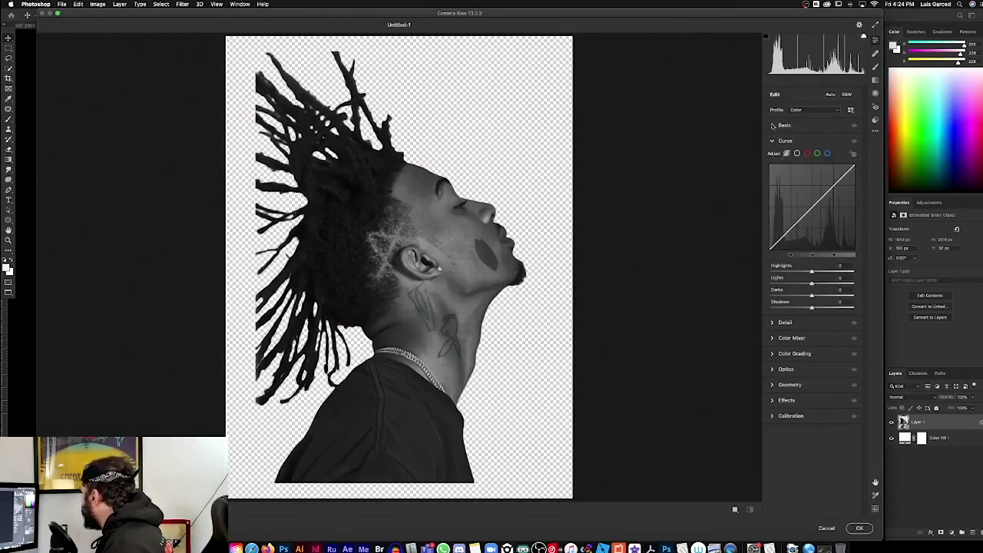
pyautogui.click(773, 125)
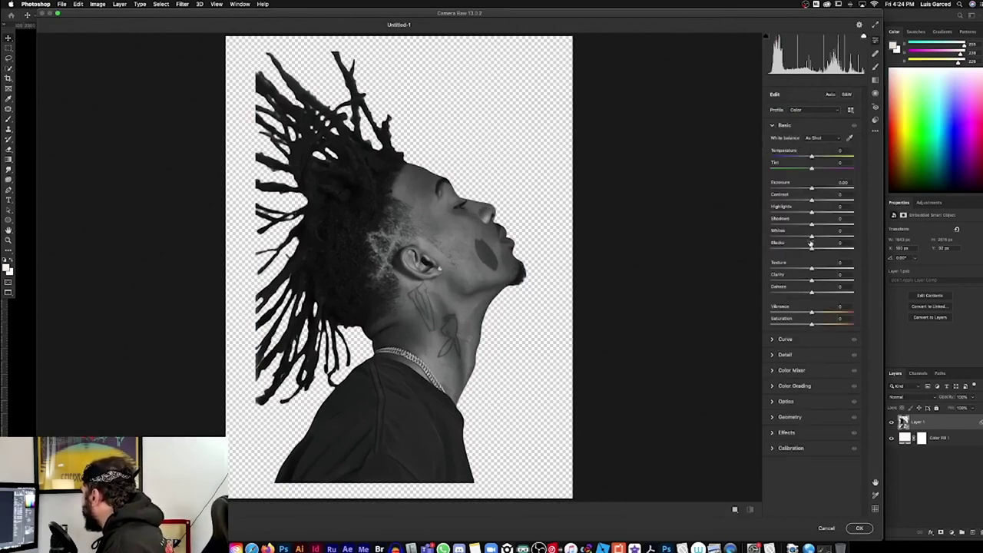
pyautogui.moveTo(813, 249)
pyautogui.mouseDown()
pyautogui.moveTo(828, 250)
pyautogui.moveTo(788, 249)
pyautogui.moveTo(834, 236)
pyautogui.mouseUp()
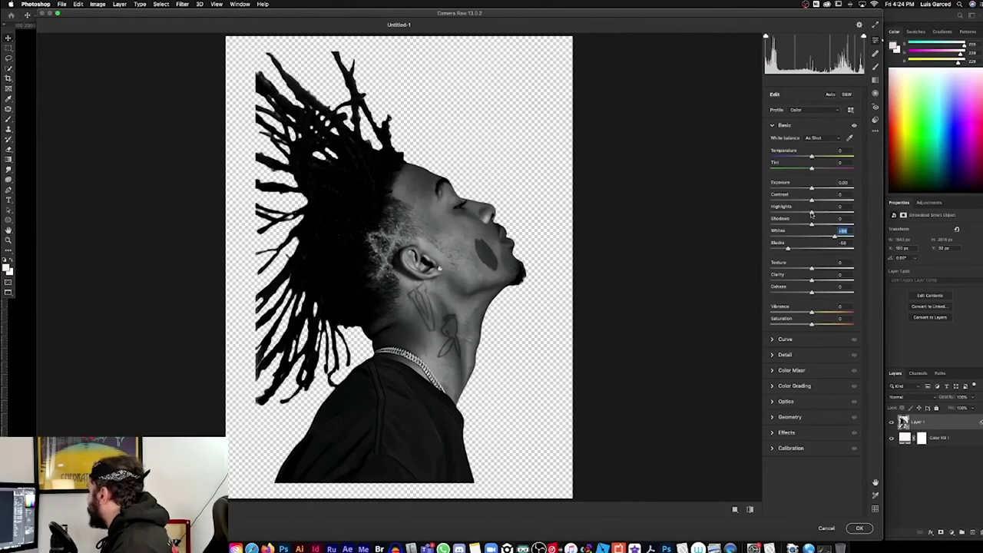
pyautogui.moveTo(812, 213)
pyautogui.mouseDown()
pyautogui.moveTo(797, 213)
pyautogui.moveTo(816, 189)
pyautogui.moveTo(830, 200)
pyautogui.mouseUp()
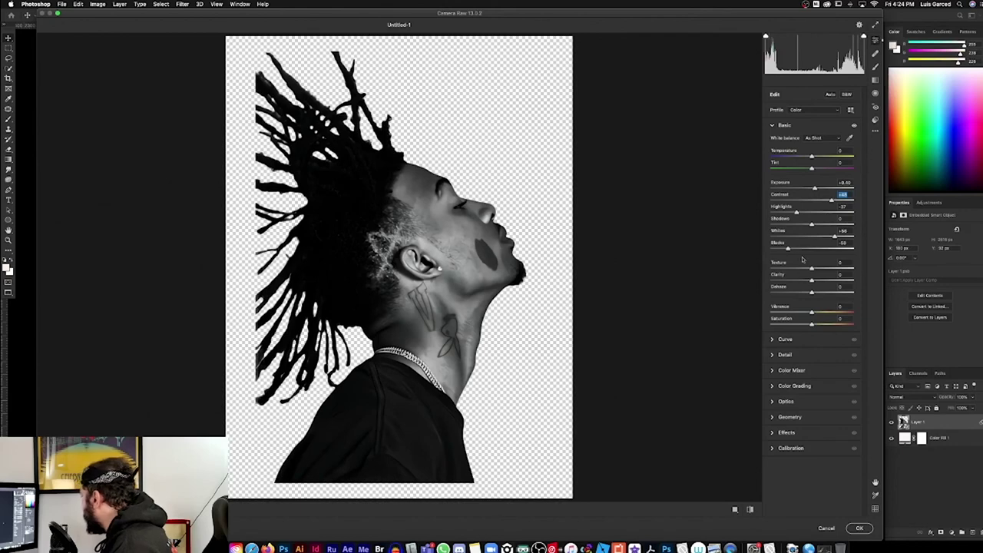
pyautogui.moveTo(832, 200); pyautogui.dragTo(835, 200)
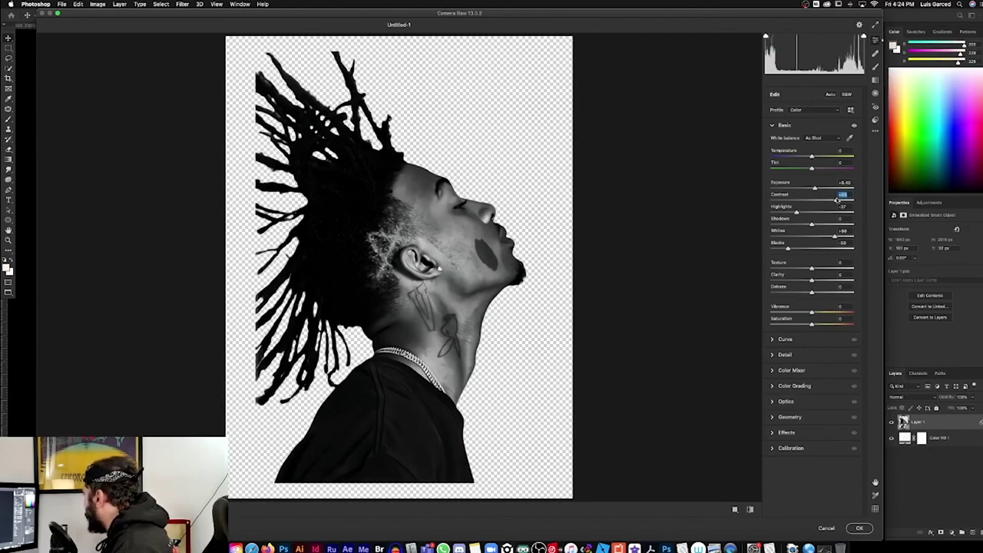
pyautogui.press('super+alt+2')
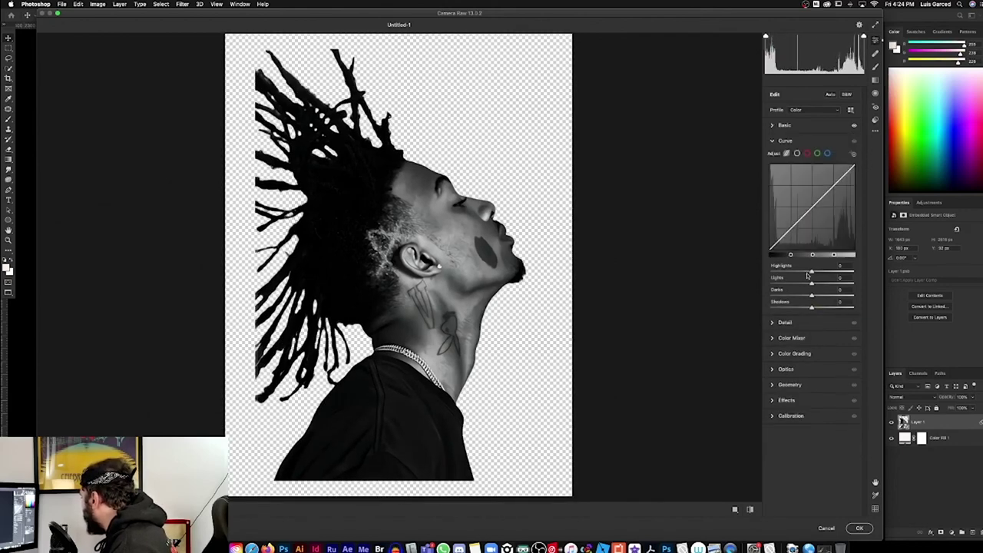
# Raise Highlights and Lights, lower Shadows and nudge Darks on the tone curve
pyautogui.moveTo(812, 272); pyautogui.dragTo(830, 272)
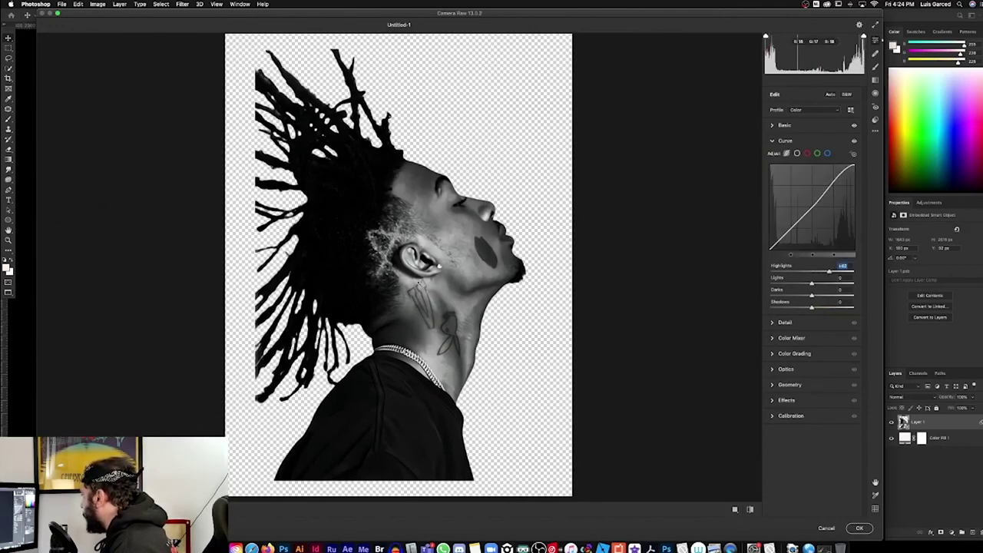
pyautogui.moveTo(812, 283); pyautogui.dragTo(827, 284)
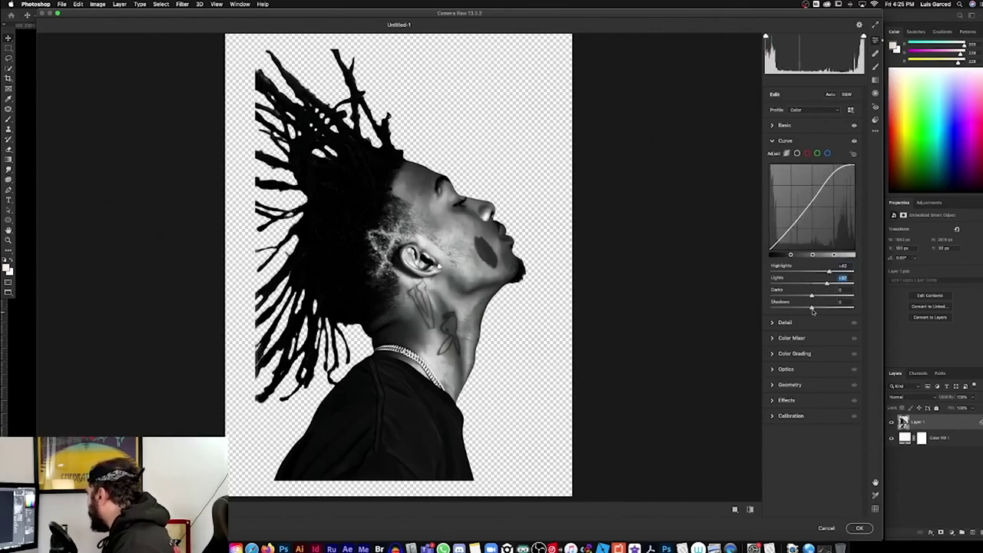
pyautogui.moveTo(812, 307); pyautogui.dragTo(804, 308)
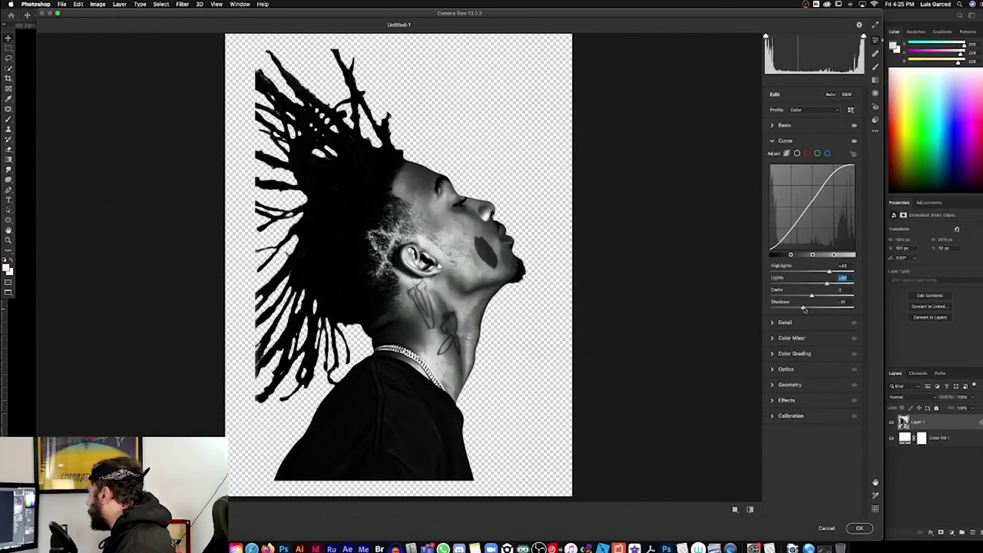
pyautogui.moveTo(814, 298); pyautogui.dragTo(816, 298)
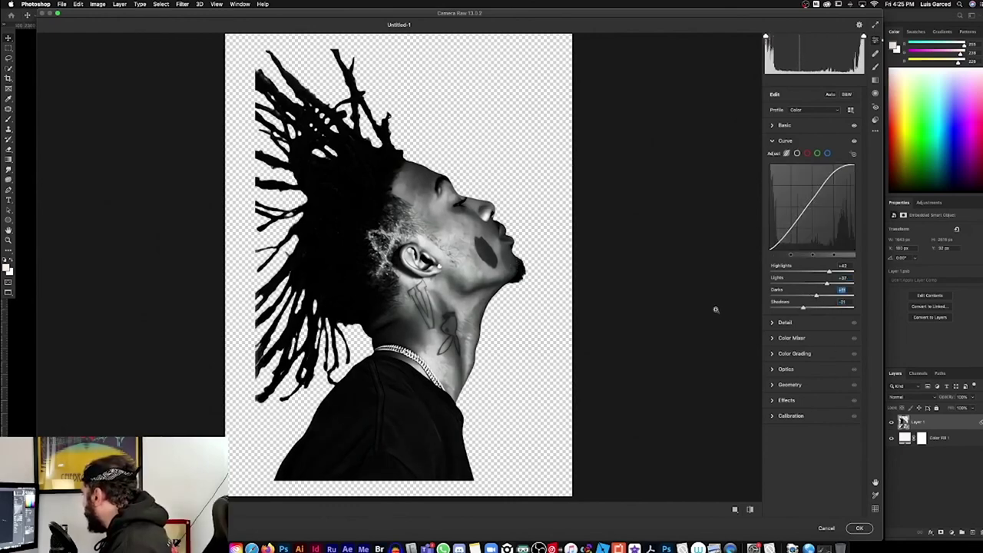
# Add noise reduction in the Detail panel and apply the Camera Raw filter
pyautogui.scroll(2, 714, 310)
pyautogui.click(773, 323)
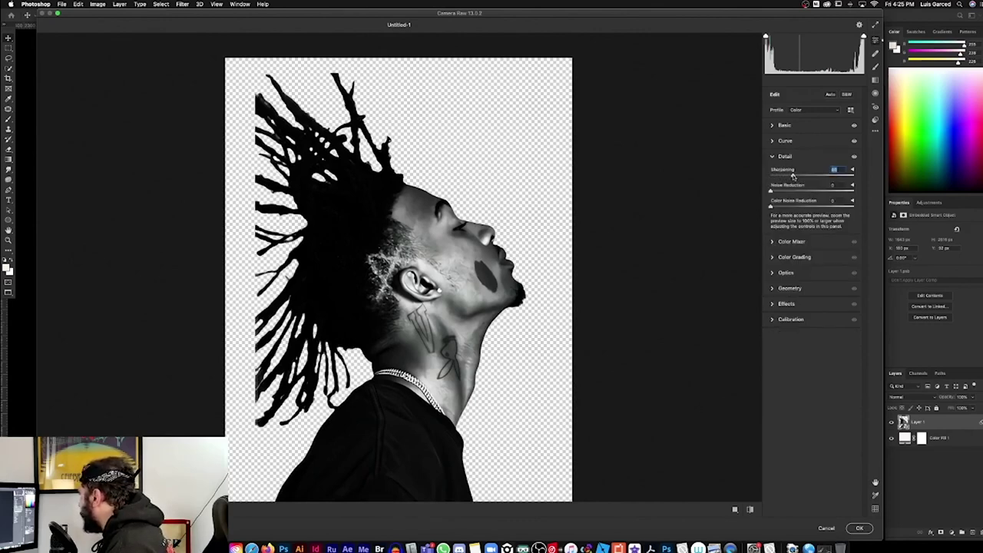
pyautogui.moveTo(776, 192); pyautogui.dragTo(782, 192)
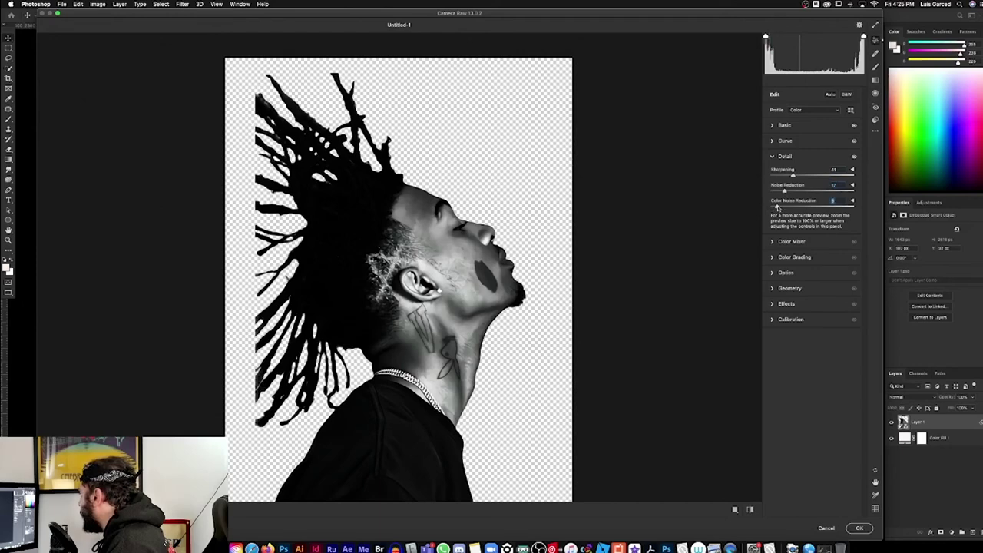
pyautogui.click(861, 528)
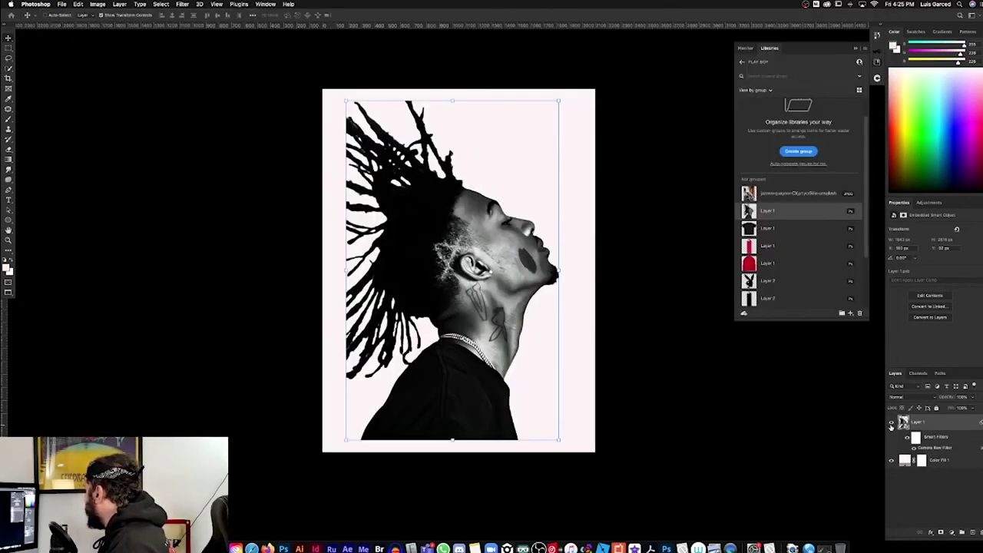
# Compare the Camera Raw filter off and on, then enlarge the portrait to fill the canvas
pyautogui.click(915, 447)
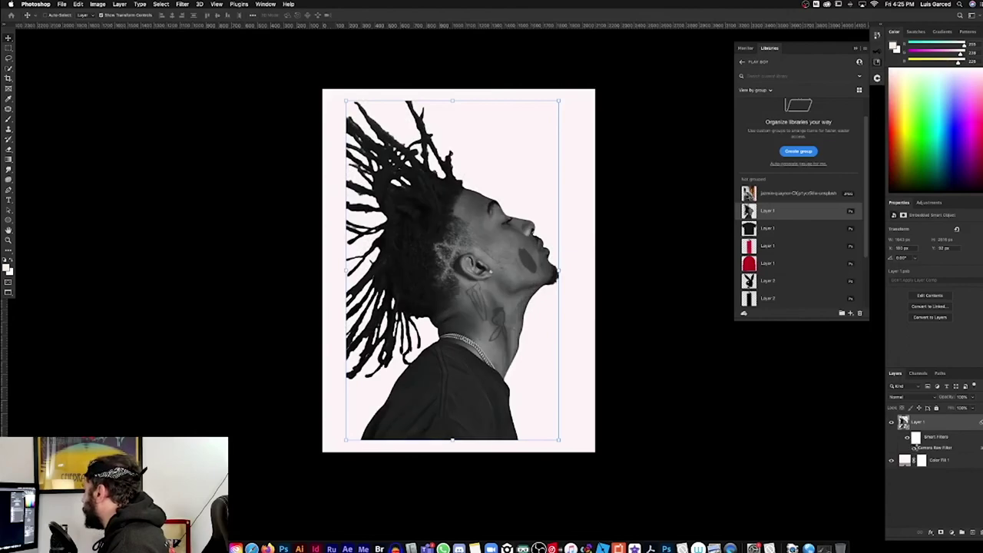
pyautogui.click(915, 446)
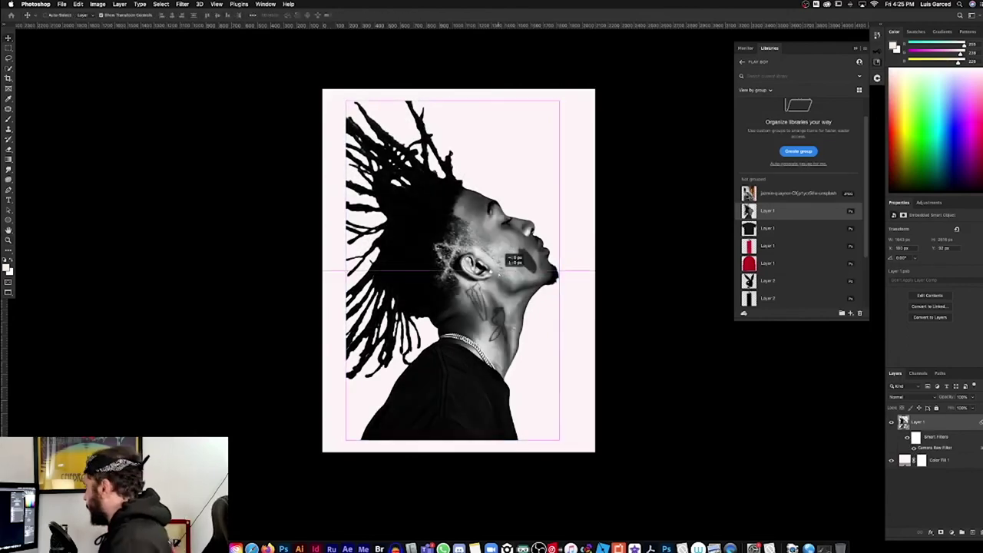
pyautogui.moveTo(499, 273)
pyautogui.mouseDown()
pyautogui.moveTo(476, 261)
pyautogui.moveTo(752, 24)
pyautogui.mouseUp()
pyautogui.press('Return')
pyautogui.press('z')
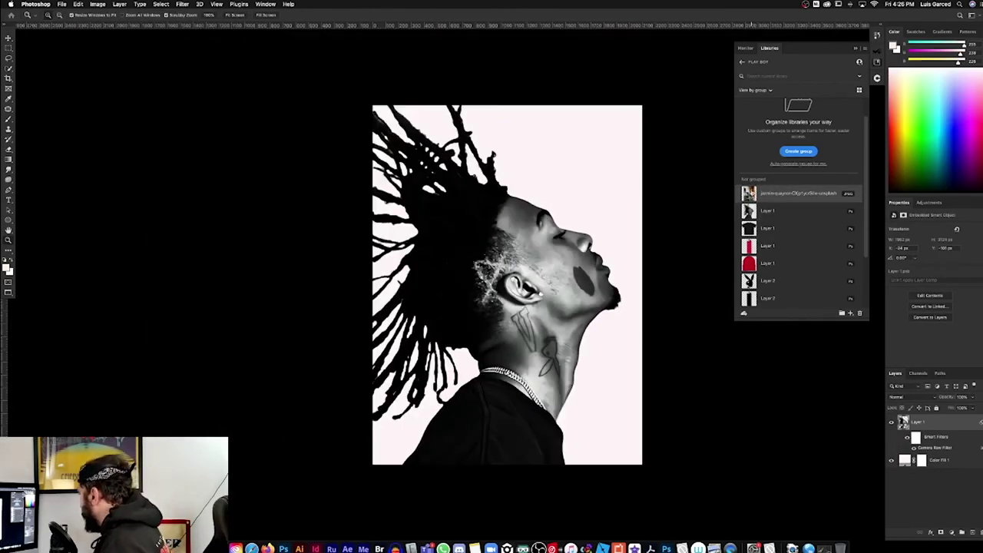
# Place the torn-poster collage from Libraries and move the portrait layer above it
pyautogui.moveTo(749, 193)
pyautogui.mouseDown()
pyautogui.moveTo(490, 283)
pyautogui.moveTo(528, 268)
pyautogui.mouseUp()
pyautogui.press('Return')
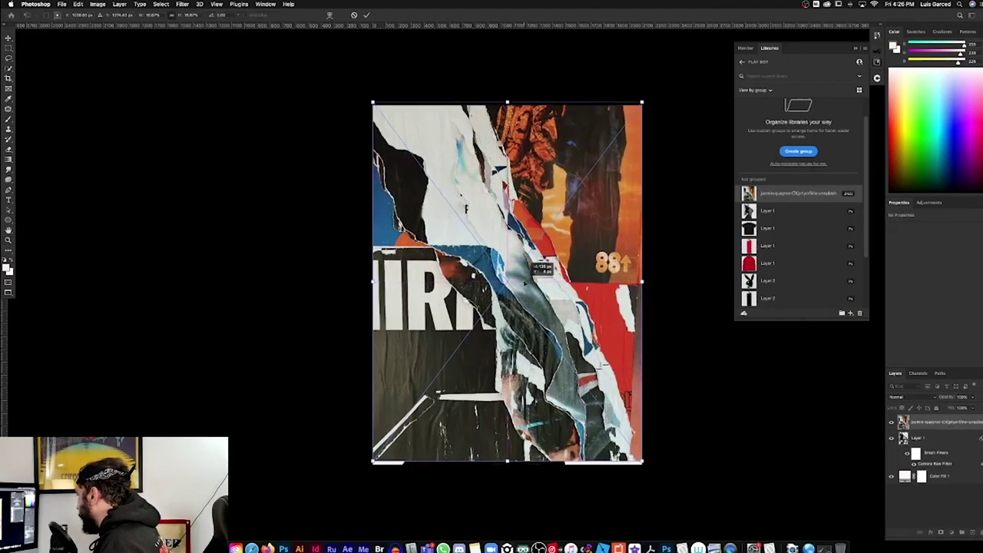
pyautogui.press('z')
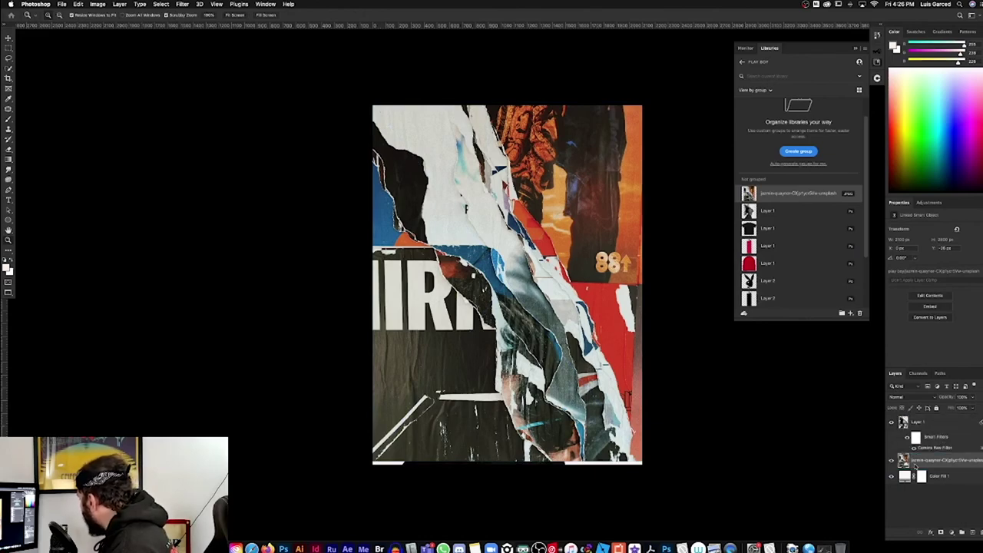
pyautogui.moveTo(914, 455); pyautogui.dragTo(915, 468)
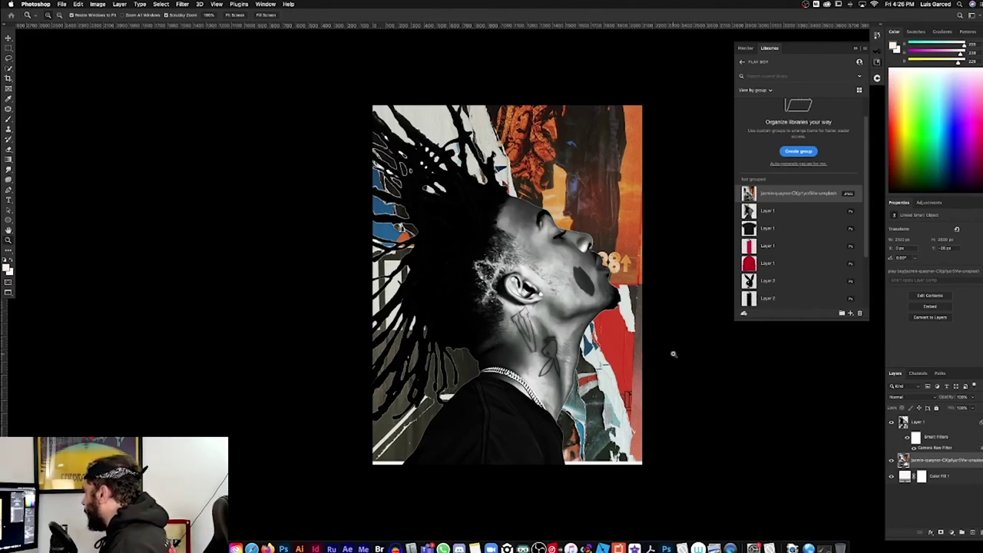
pyautogui.click(910, 397)
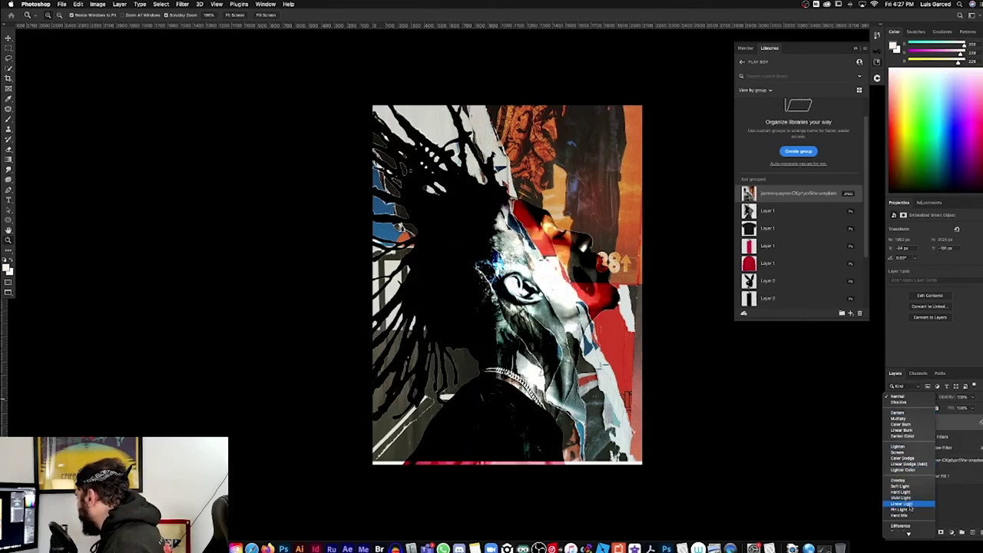
# Set the portrait layer to Linear Light blend mode and select the collage layer
pyautogui.click(910, 506)
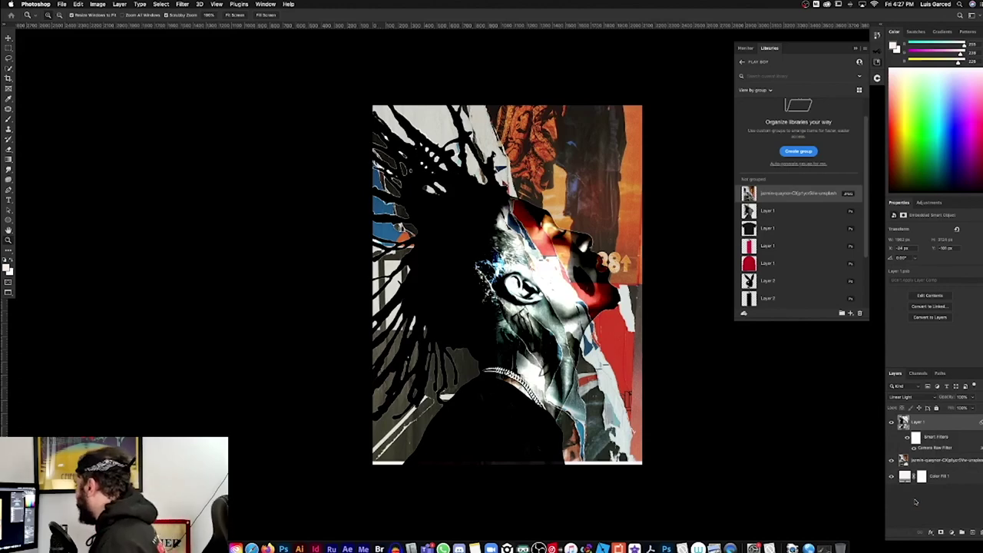
pyautogui.click(906, 435)
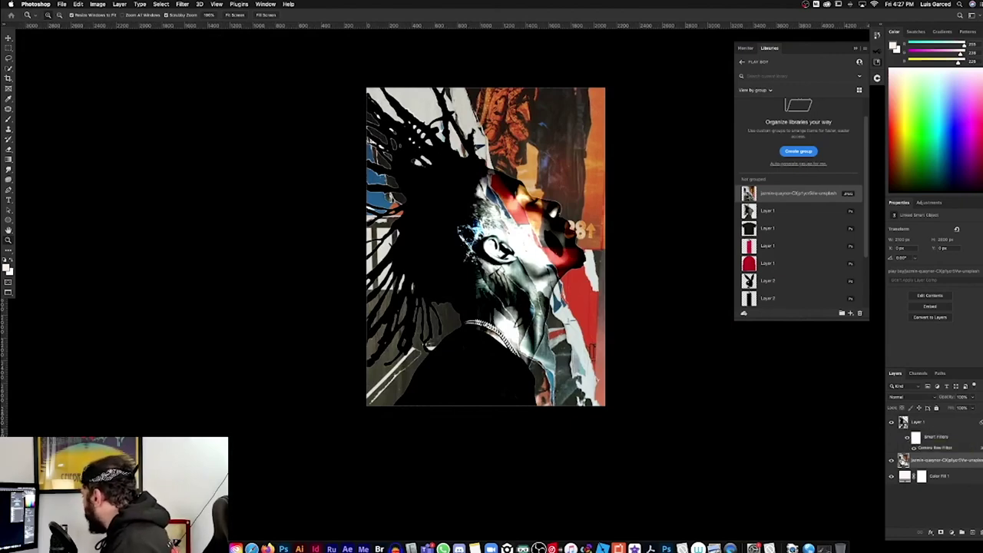
# Duplicate the portrait layer and move the copy below the collage layer
pyautogui.click(904, 423)
pyautogui.press('v')
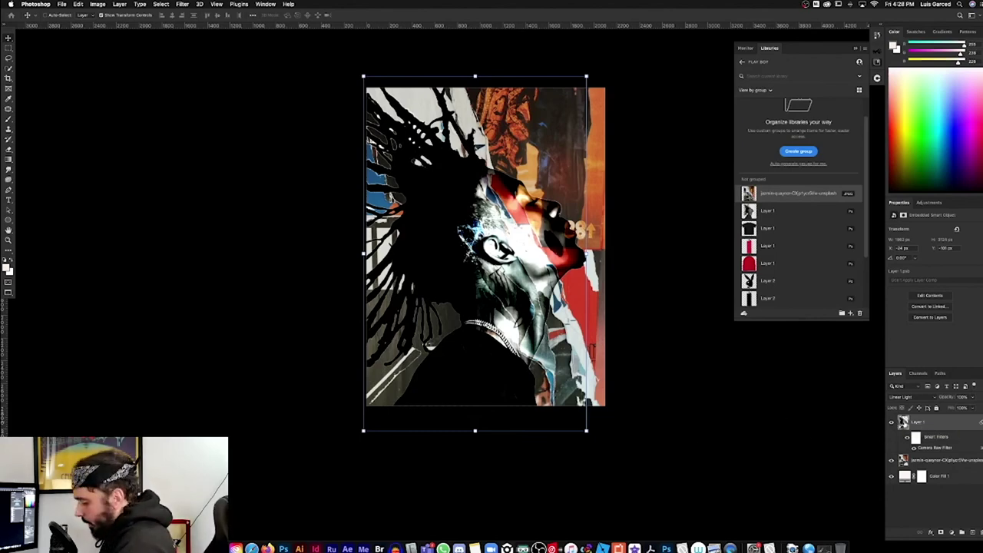
pyautogui.hotkey('ctrl', 'j')
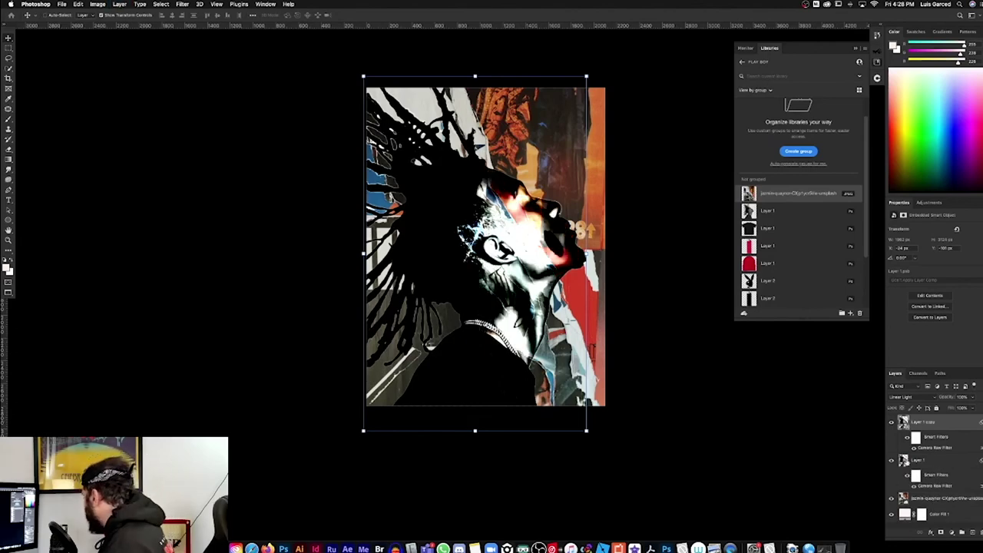
pyautogui.moveTo(904, 424); pyautogui.dragTo(905, 508)
pyautogui.click(905, 461)
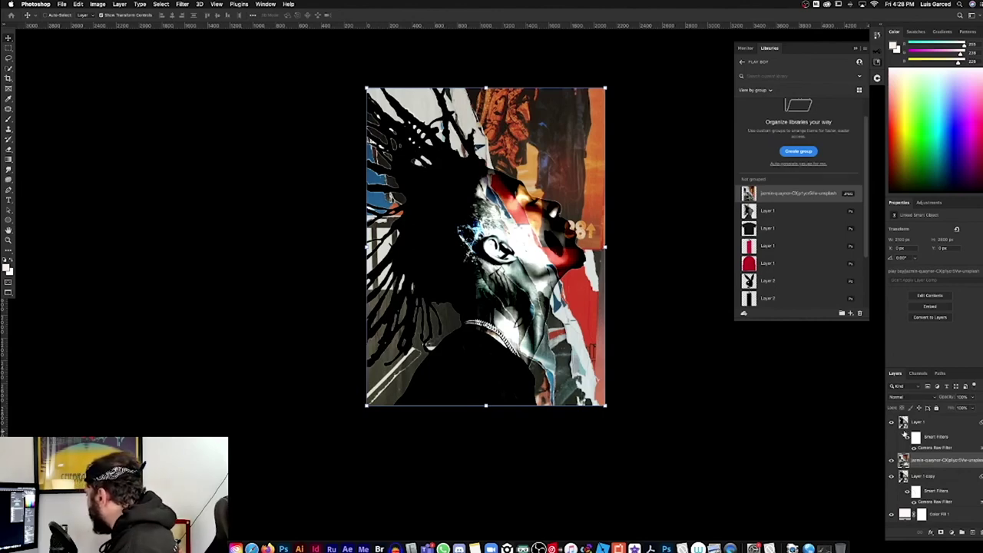
# Set the layer blend mode to Multiply and commit the placed photo's transform
pyautogui.click(900, 398)
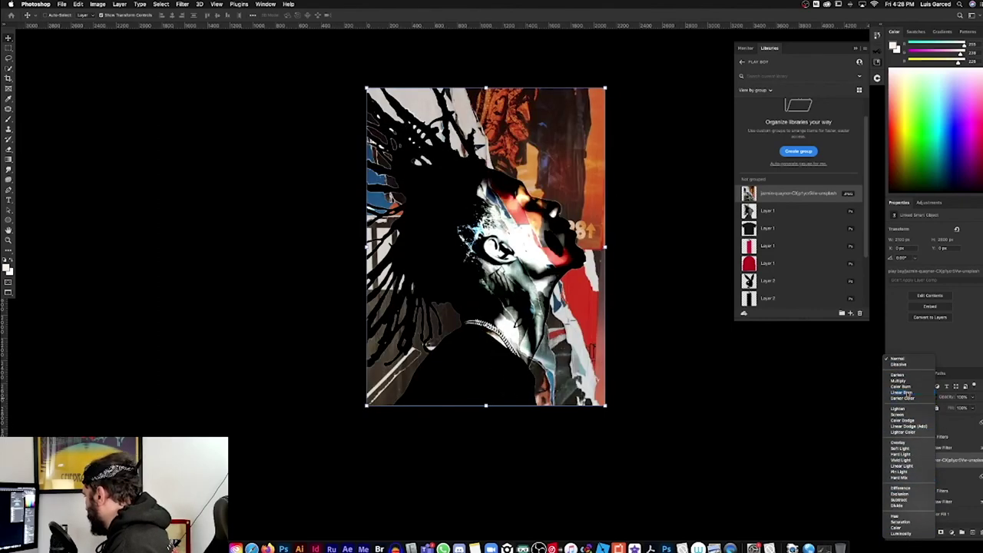
pyautogui.click(896, 461)
pyautogui.click(930, 463)
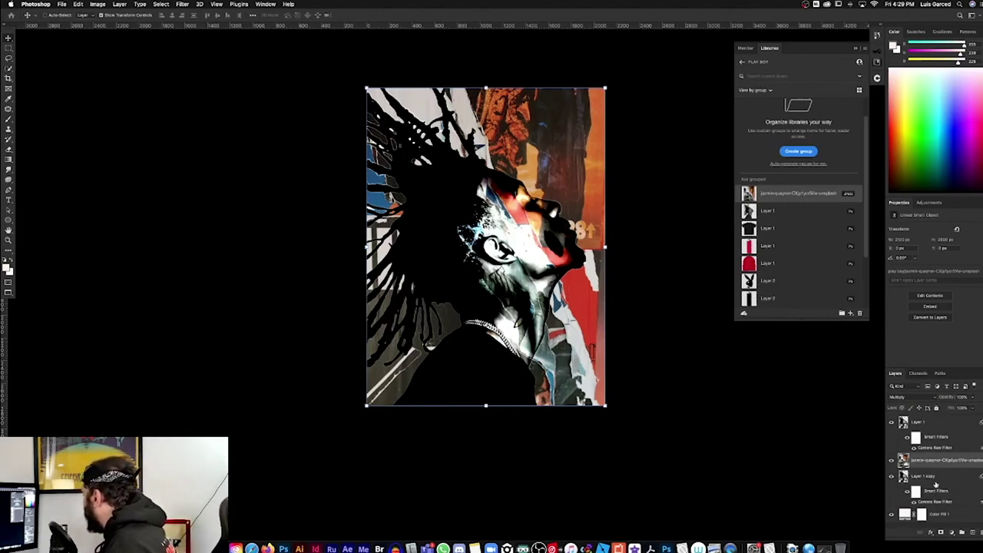
pyautogui.press('a')
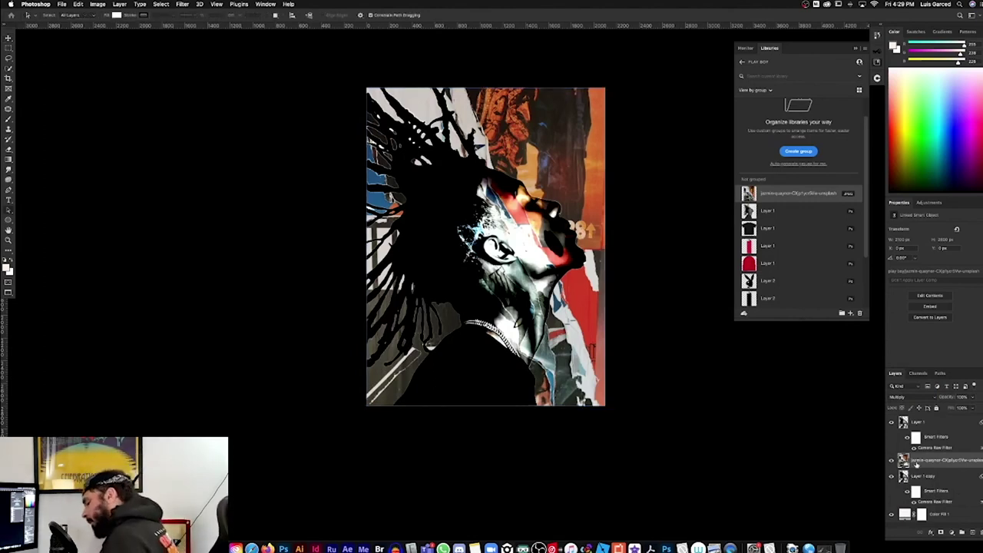
# Duplicate the photo layer, move the copy to the top, and blend it in Soft Light
pyautogui.hotkey('ctrl', 'j')
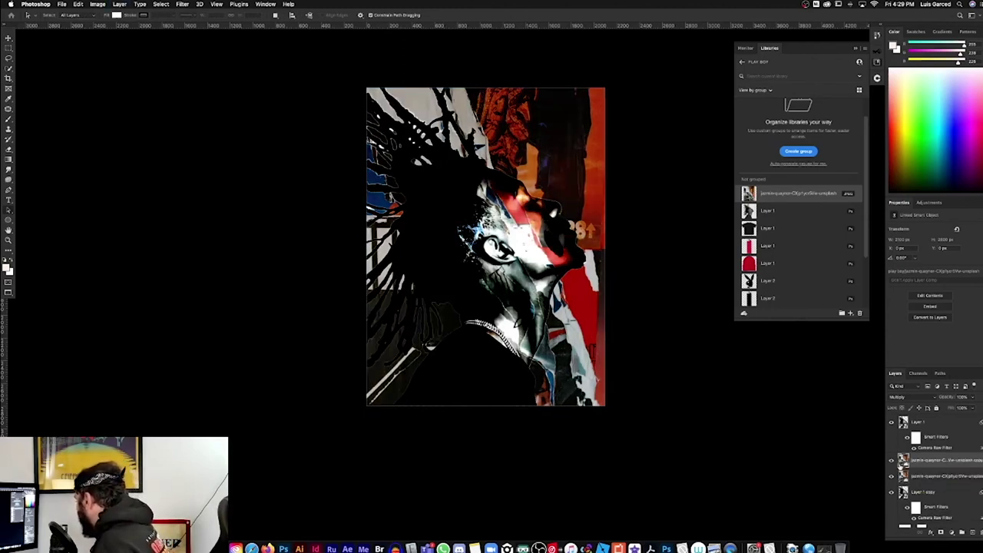
pyautogui.moveTo(902, 465); pyautogui.dragTo(904, 424)
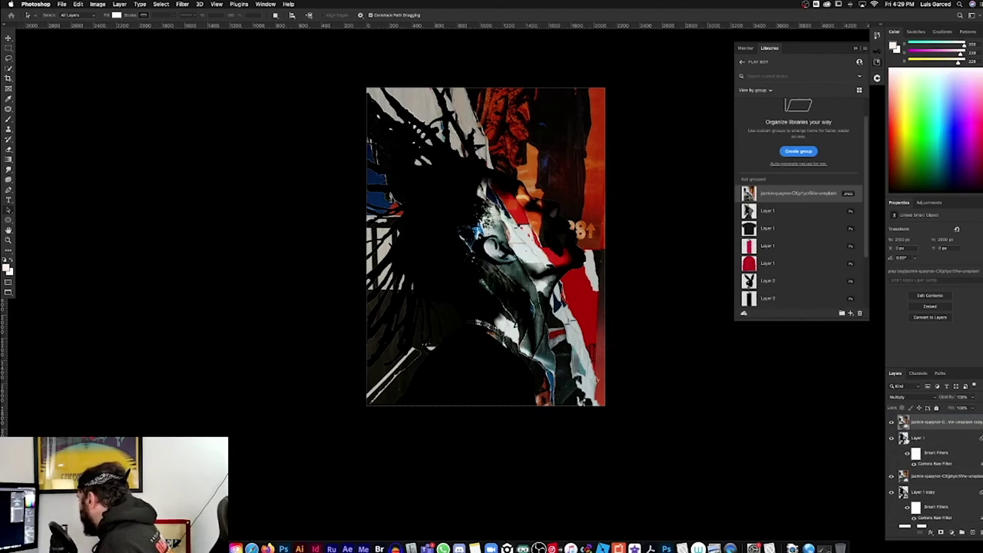
pyautogui.click(895, 396)
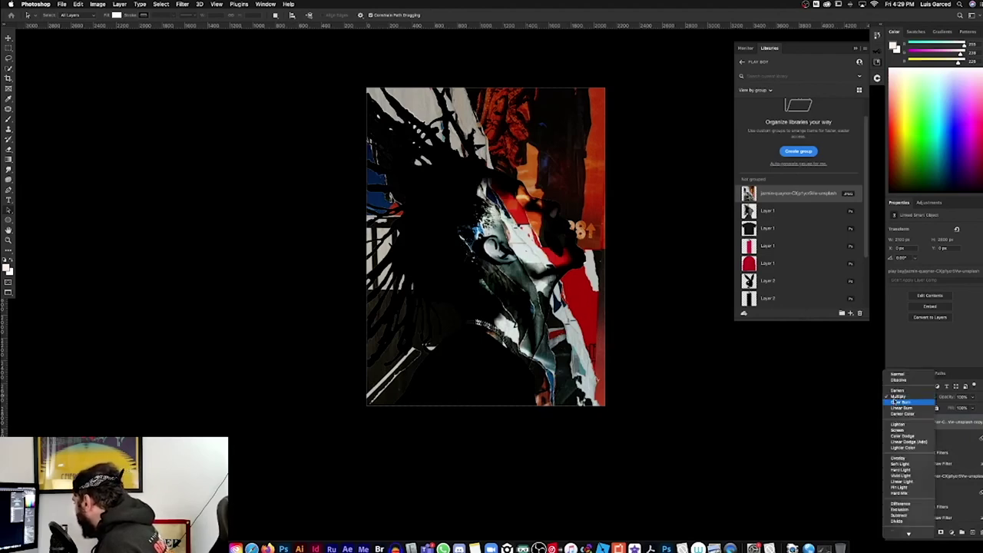
pyautogui.click(902, 396)
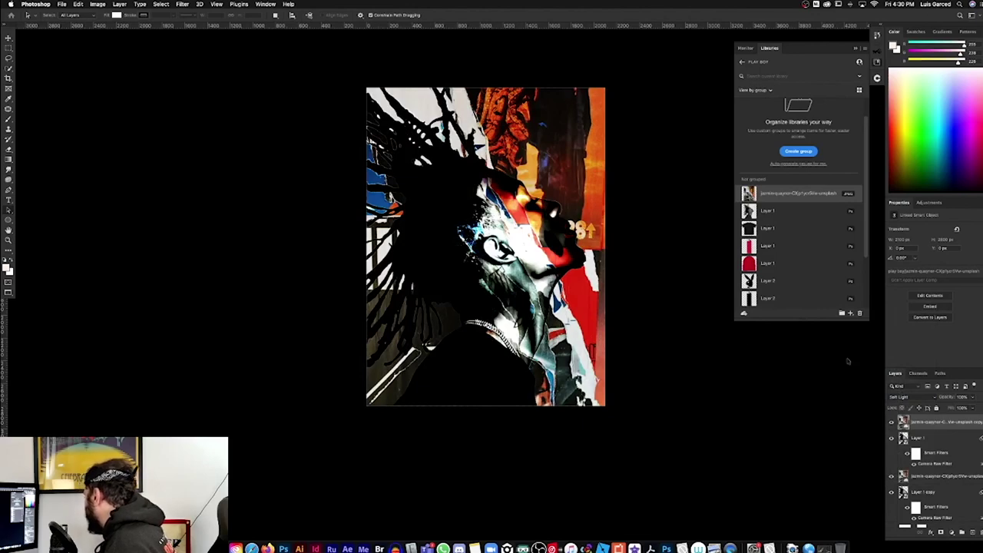
pyautogui.hotkey('ctrl', '=')
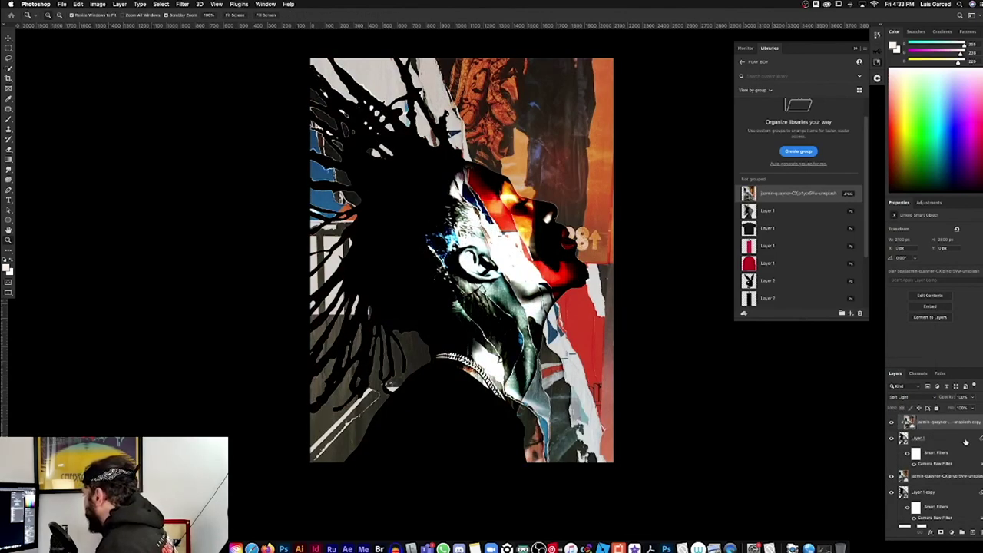
pyautogui.click(972, 464)
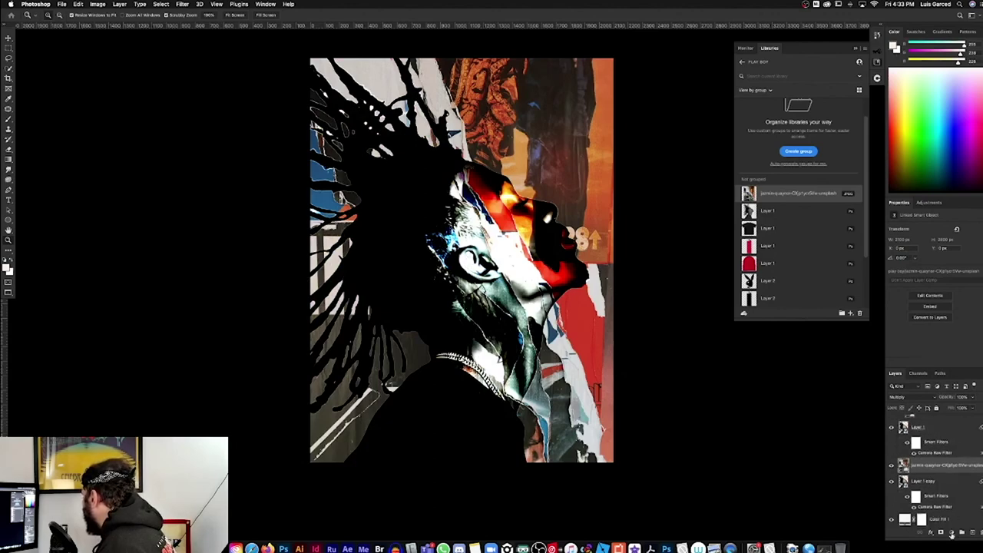
# Add a Gradient Map adjustment layer using the blue purple burst preset
pyautogui.click(952, 533)
pyautogui.click(961, 512)
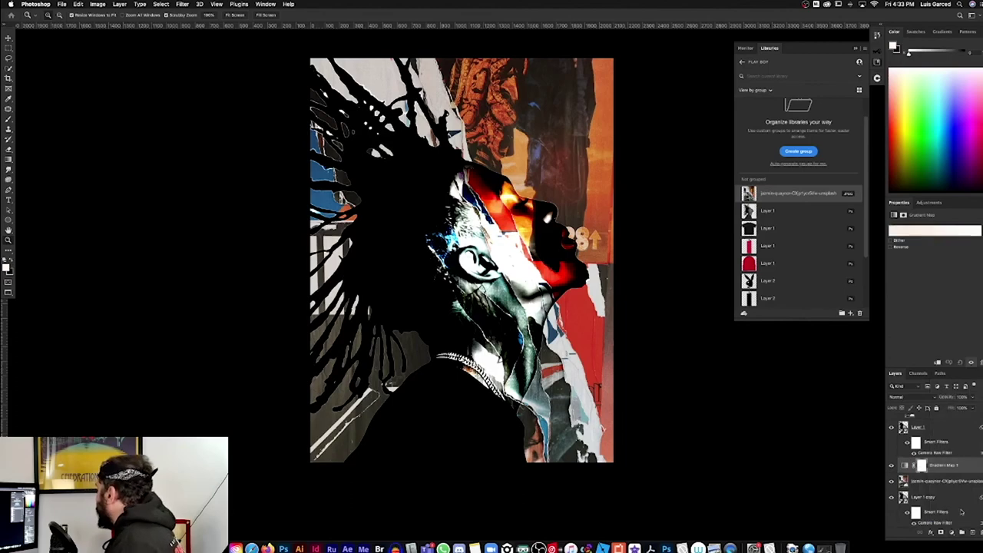
pyautogui.click(973, 239)
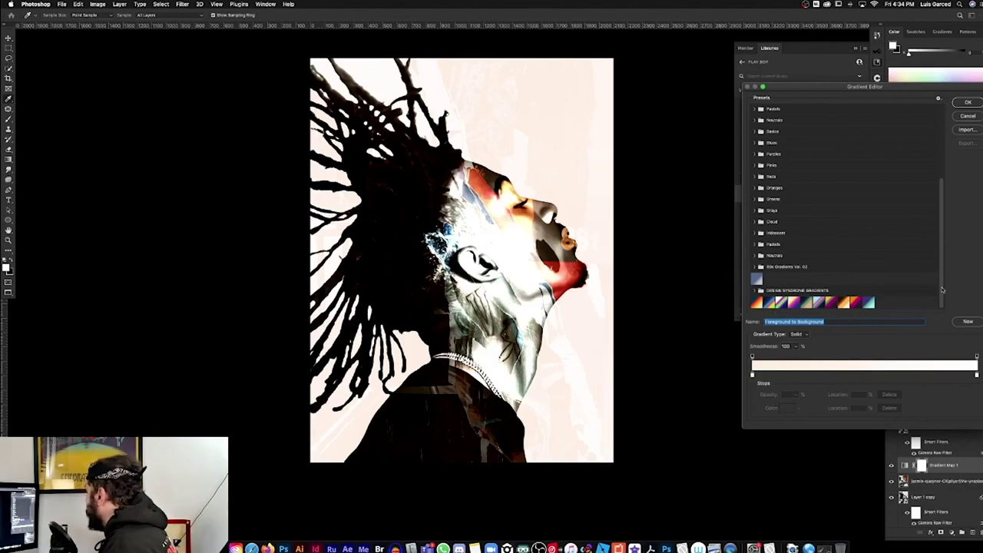
pyautogui.click(868, 302)
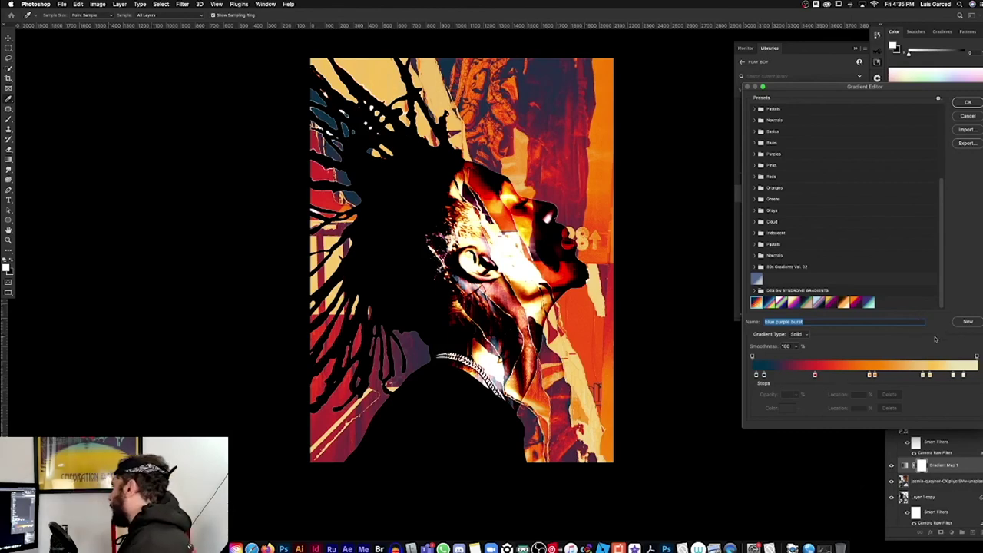
pyautogui.click(972, 103)
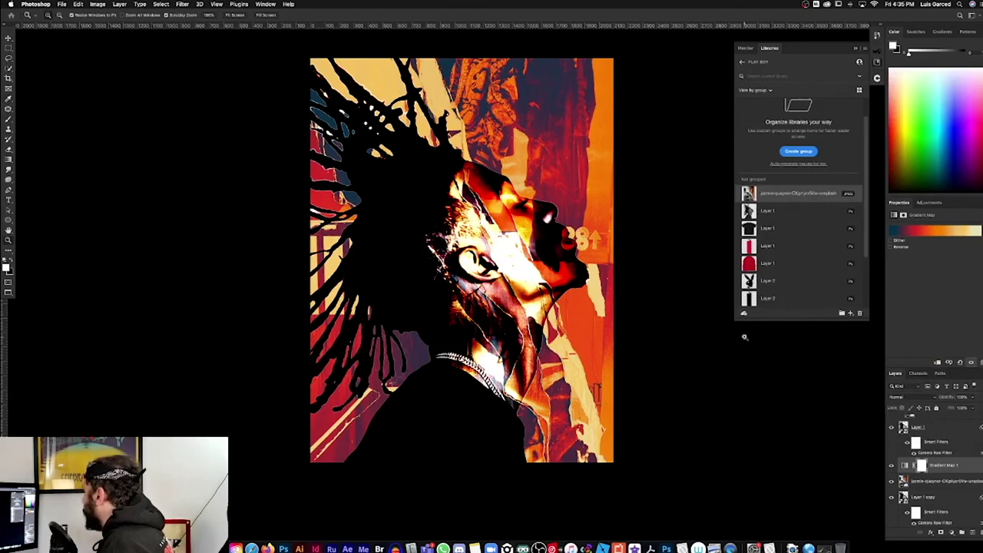
# Blend the top photo copy in Lighten, then load Layer 1's bright areas as a luminosity selection
pyautogui.press('z')
pyautogui.scroll(-1, 933, 469)
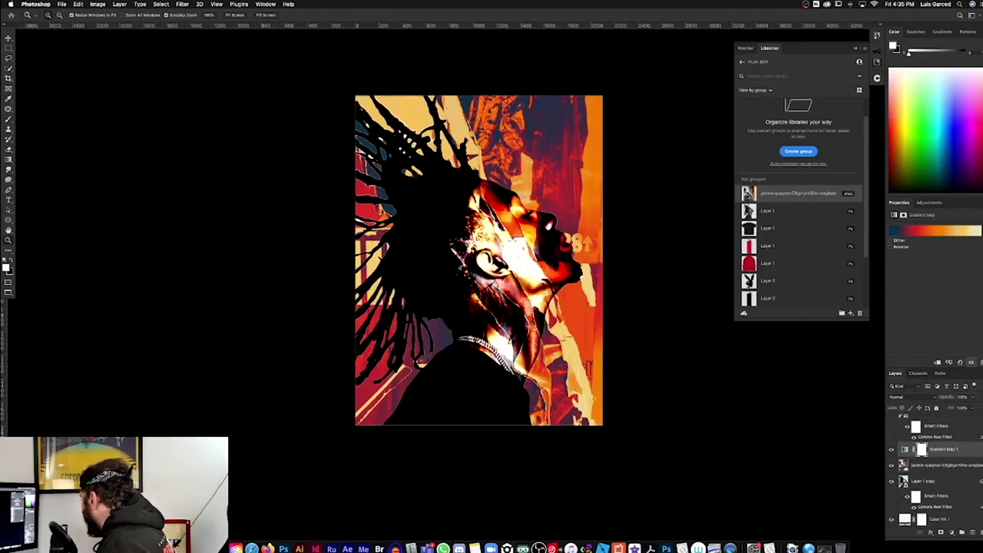
pyautogui.scroll(2, 933, 468)
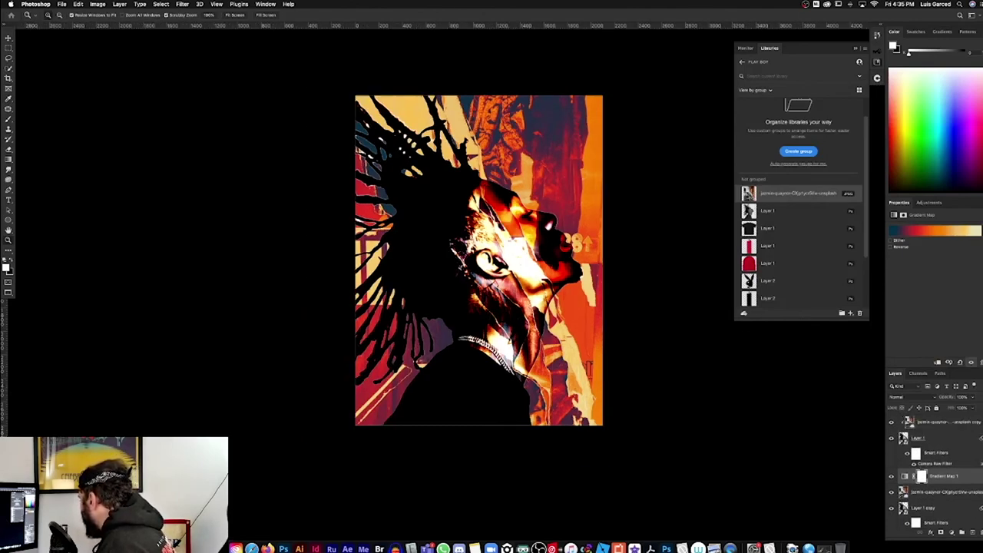
pyautogui.click(891, 422)
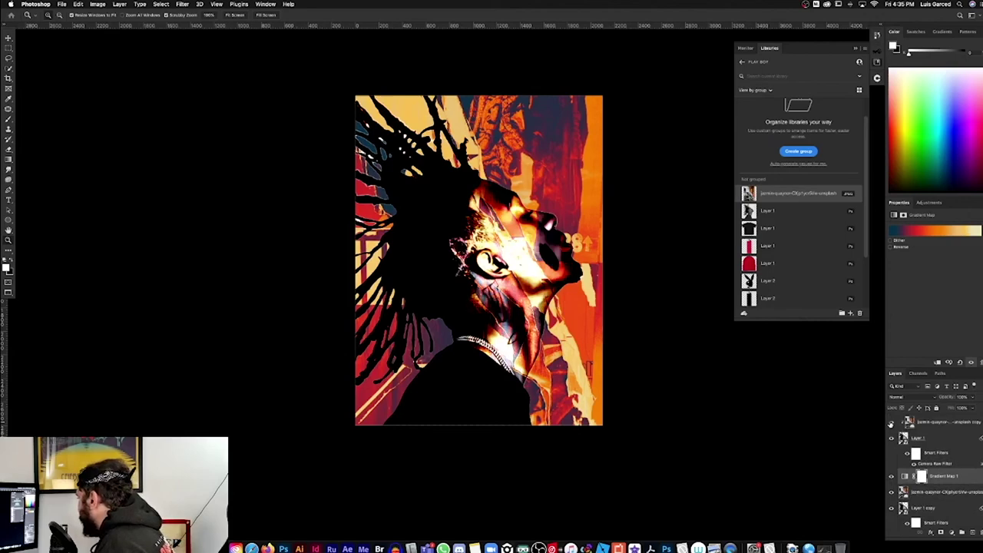
pyautogui.click(891, 422)
pyautogui.click(892, 422)
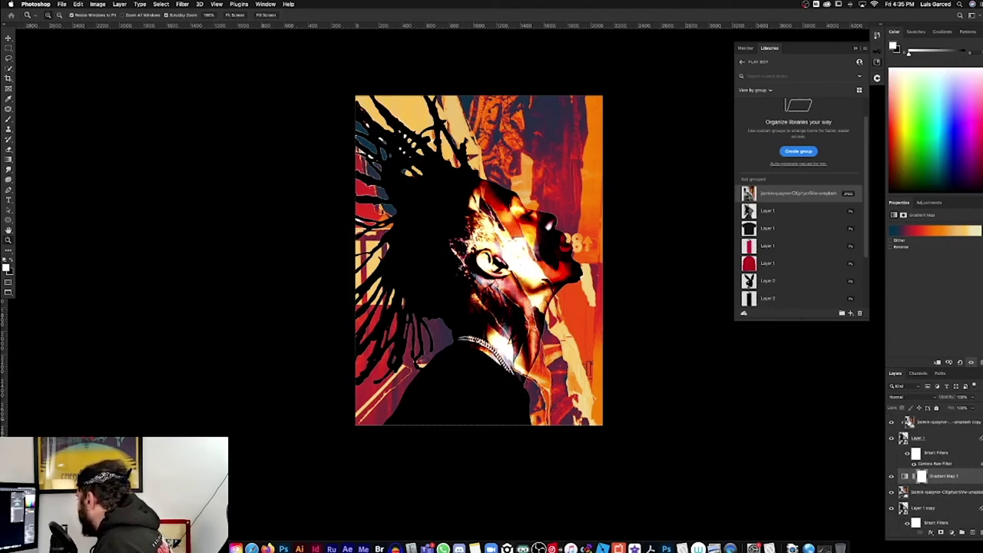
pyautogui.click(905, 397)
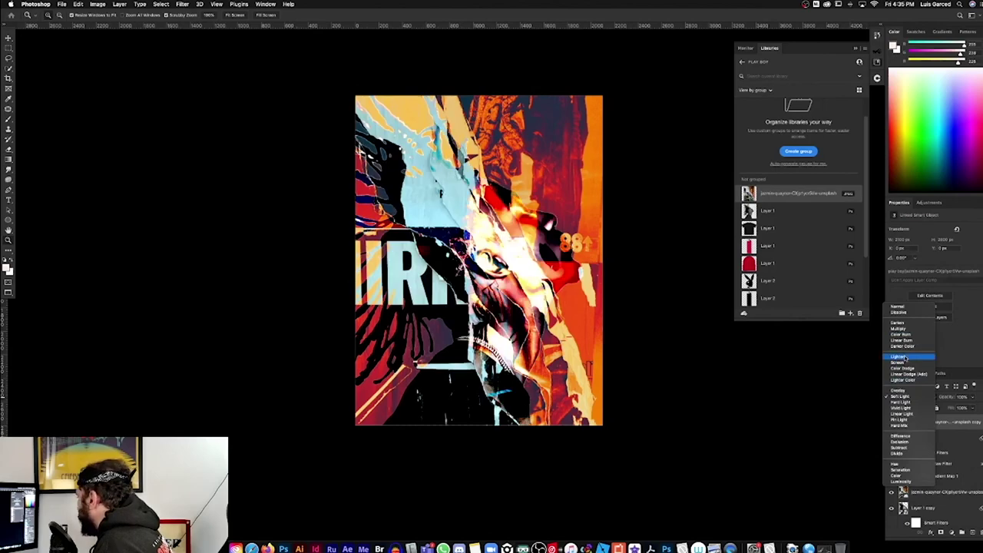
pyautogui.click(905, 358)
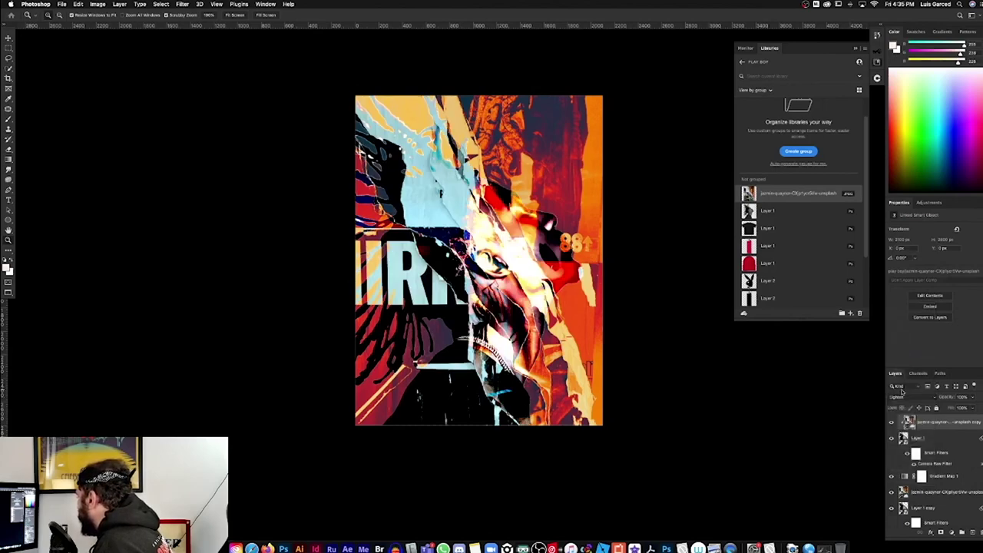
pyautogui.click(918, 440)
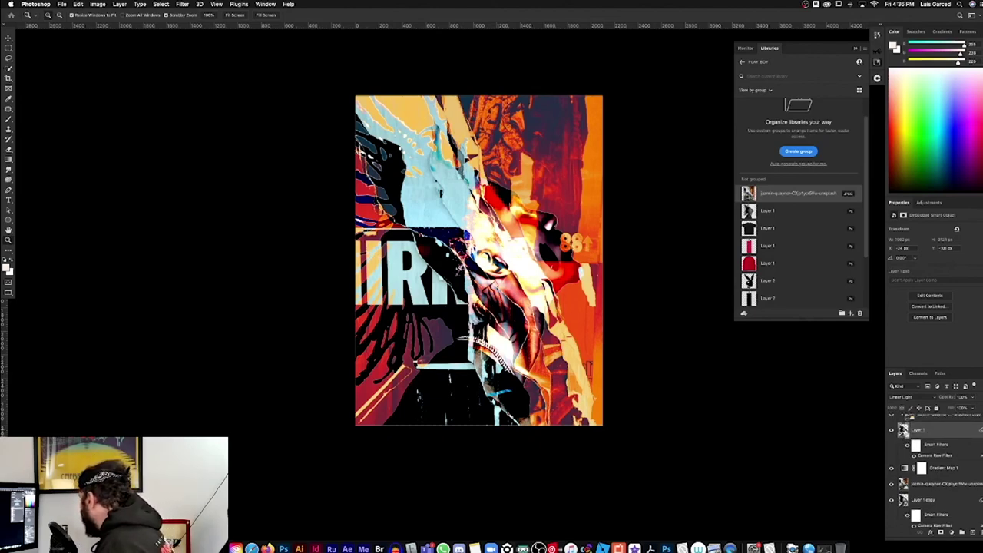
pyautogui.press('super+alt+2')
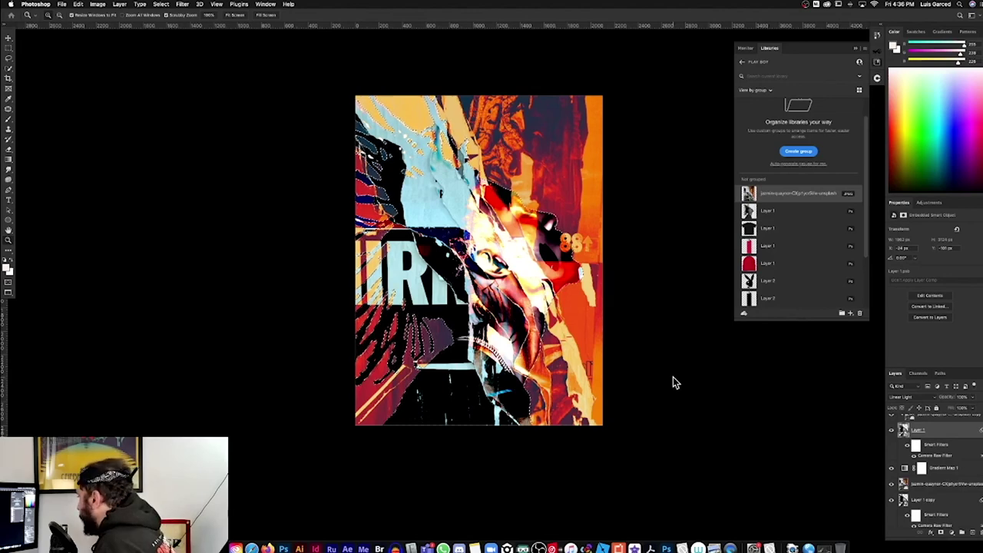
# Add a layer mask to the top photo copy from the bright-area selection
pyautogui.click(914, 416)
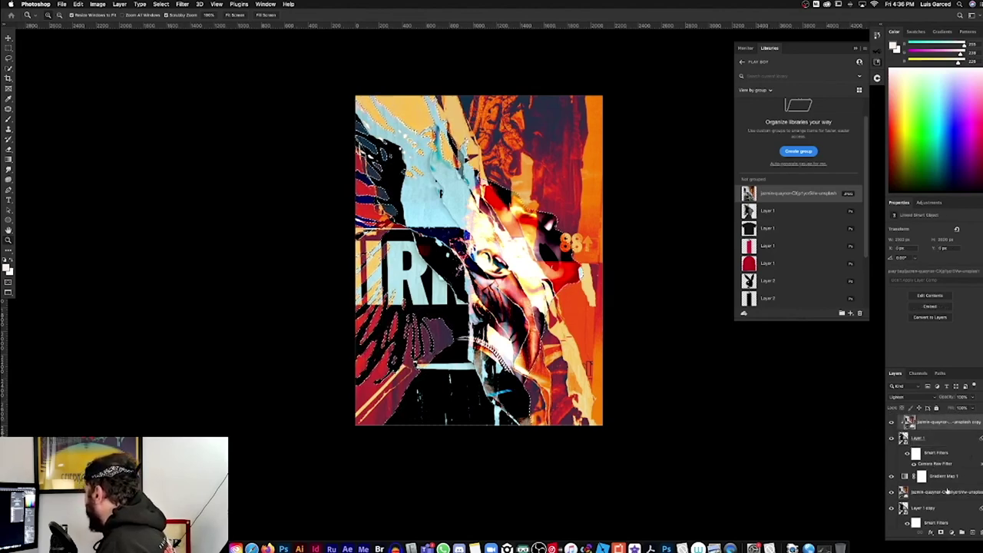
pyautogui.click(953, 531)
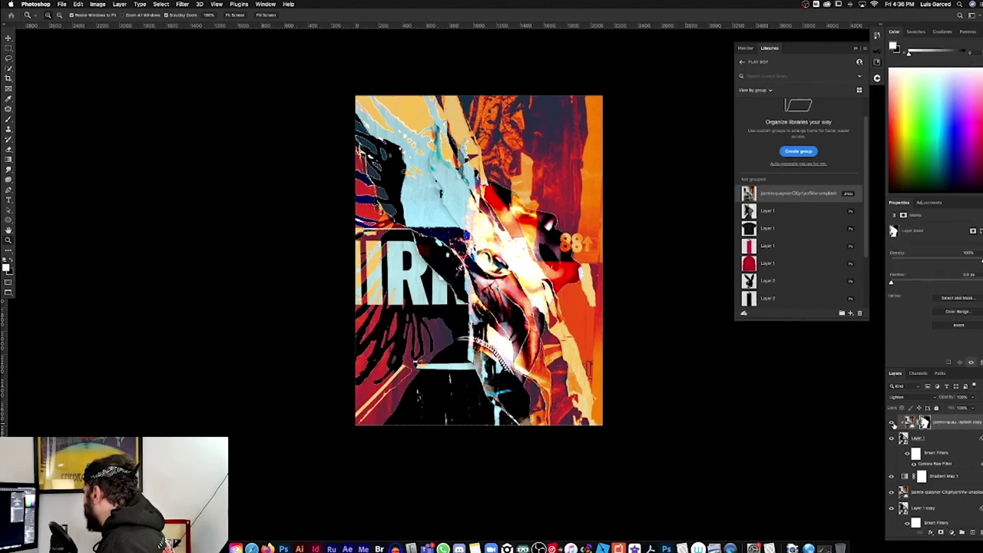
pyautogui.click(893, 423)
# Paint black on the mask over the hair, neck and head to restore the silhouette
pyautogui.press('b')
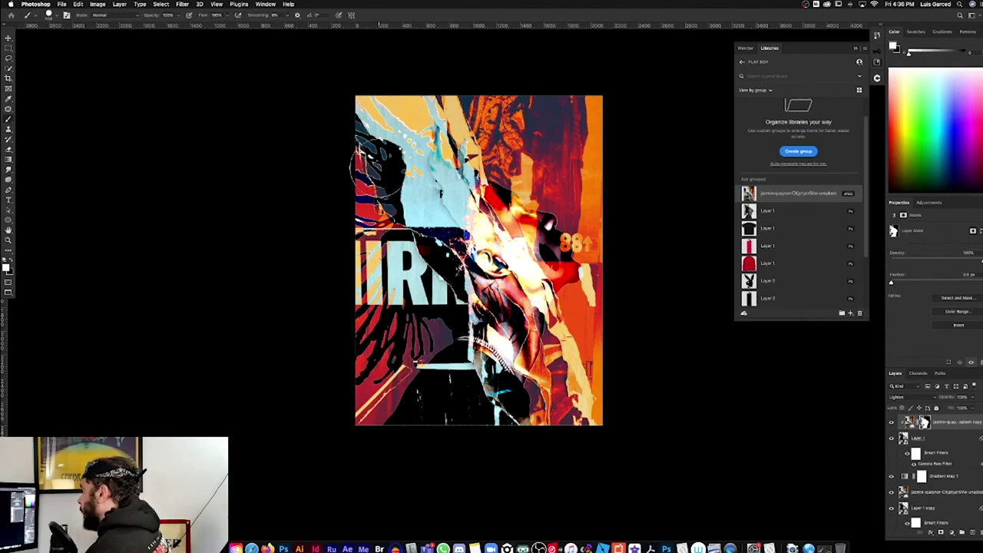
pyautogui.press('x')
pyautogui.moveTo(434, 238)
pyautogui.mouseDown()
pyautogui.moveTo(419, 215)
pyautogui.moveTo(400, 269)
pyautogui.mouseUp()
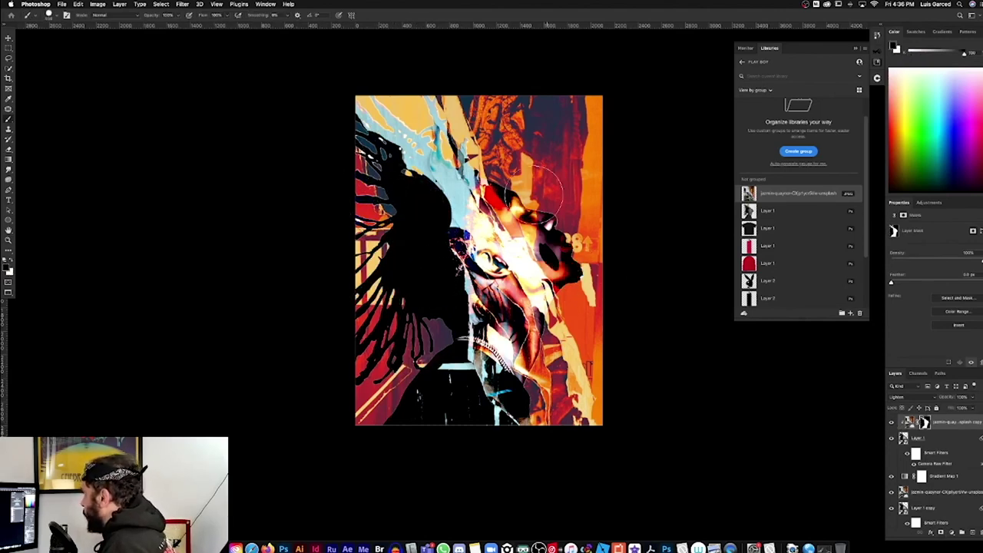
pyautogui.moveTo(477, 200)
pyautogui.mouseDown()
pyautogui.moveTo(472, 377)
pyautogui.moveTo(336, 92)
pyautogui.mouseUp()
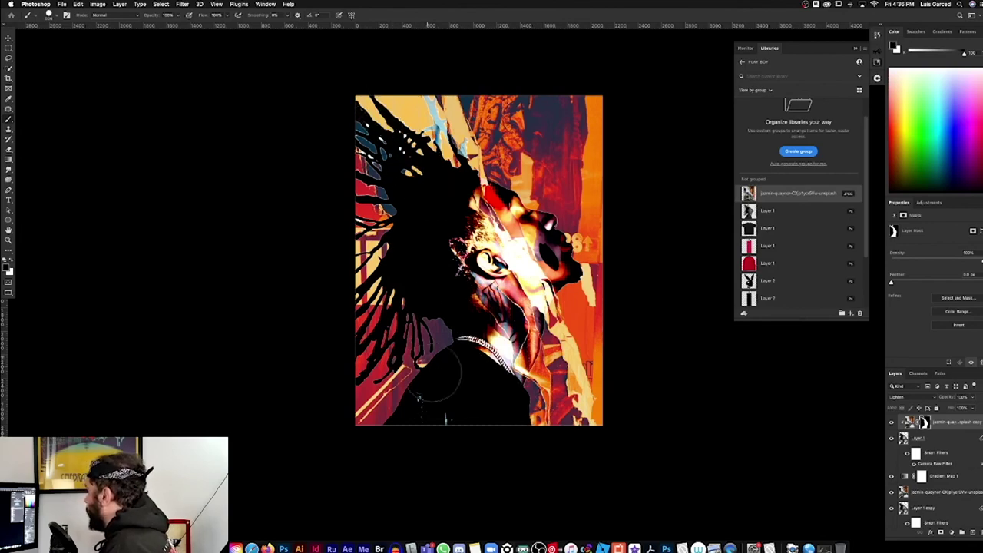
pyautogui.moveTo(430, 399); pyautogui.dragTo(403, 218)
pyautogui.press('x')
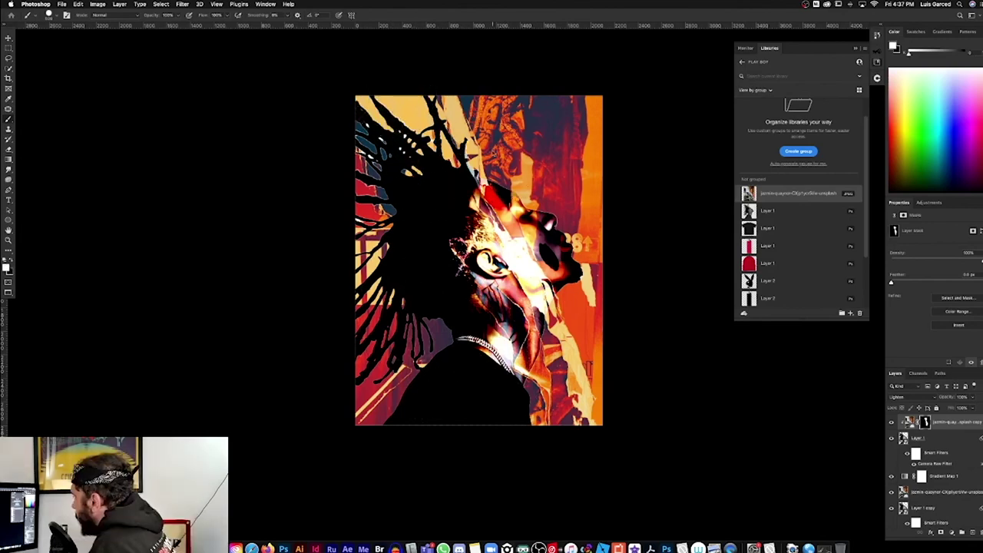
pyautogui.moveTo(515, 158)
pyautogui.mouseDown()
pyautogui.moveTo(410, 173)
pyautogui.moveTo(384, 123)
pyautogui.mouseUp()
pyautogui.press('super+z')
pyautogui.press('x')
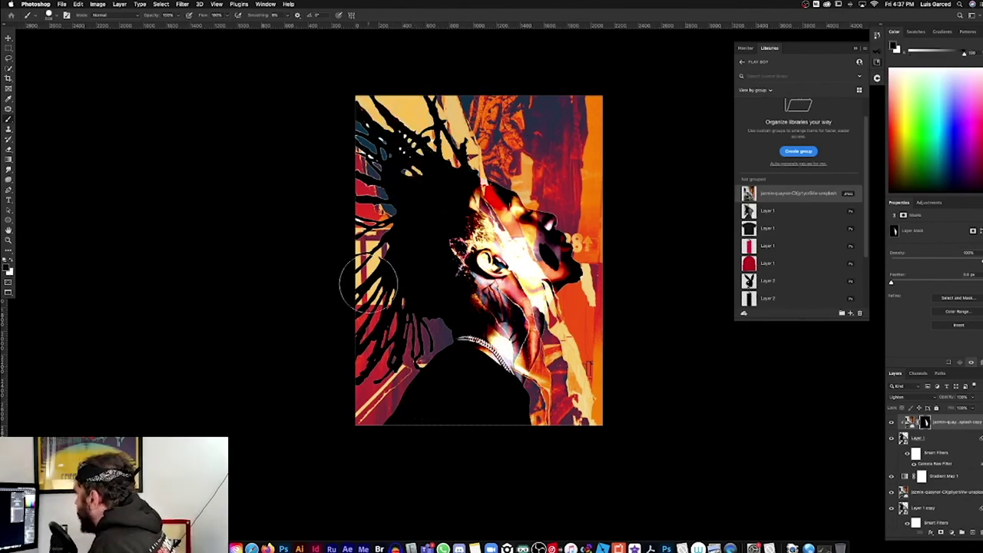
pyautogui.moveTo(355, 149); pyautogui.dragTo(492, 188)
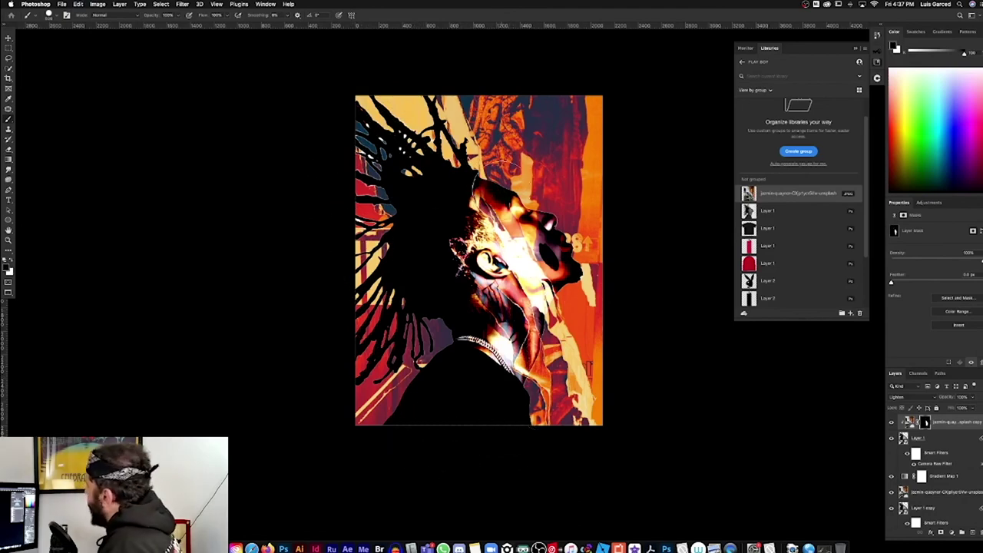
# Zoom in and hide a layer to compare the masked result
pyautogui.press('z')
pyautogui.moveTo(603, 179); pyautogui.dragTo(888, 439)
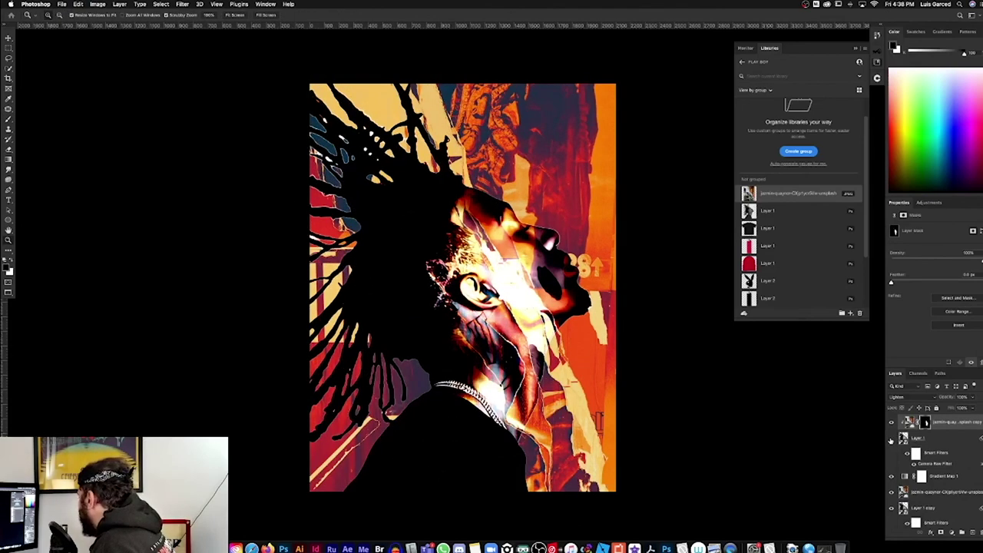
pyautogui.click(891, 438)
pyautogui.scroll(-1, 953, 491)
pyautogui.scroll(-1, 978, 520)
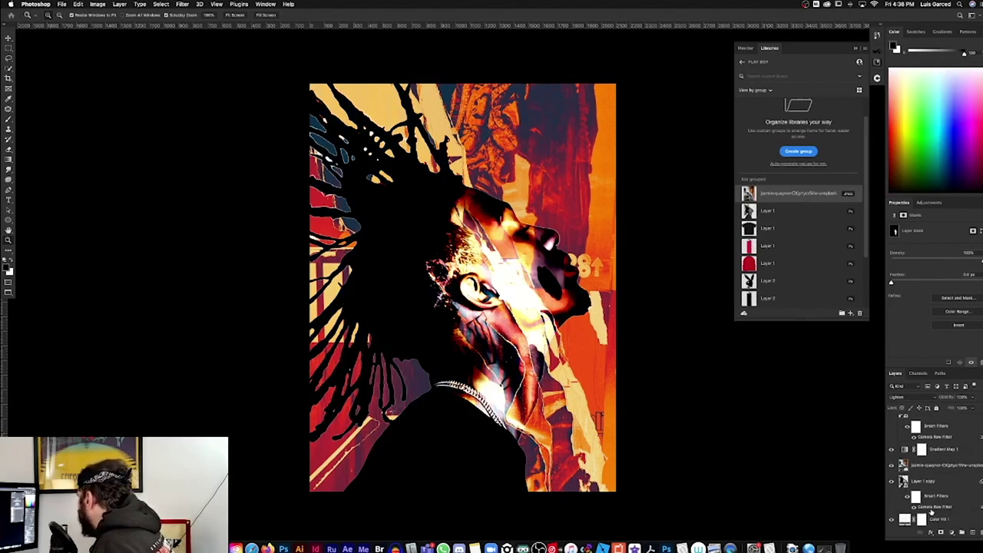
# Review Gradient Map 1's gradient and Reverse option unchanged, then hide the orange gradient map
pyautogui.click(905, 452)
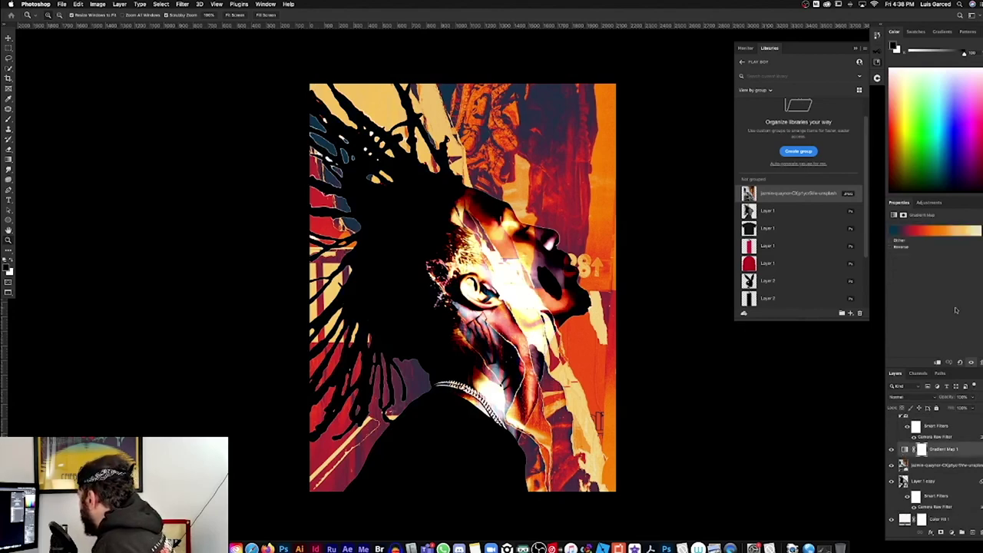
pyautogui.click(931, 232)
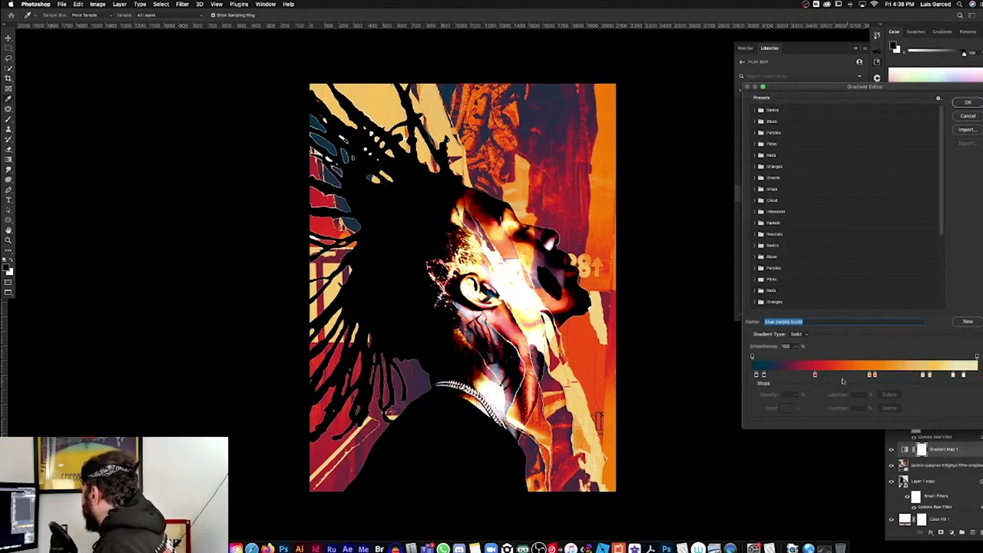
pyautogui.click(968, 102)
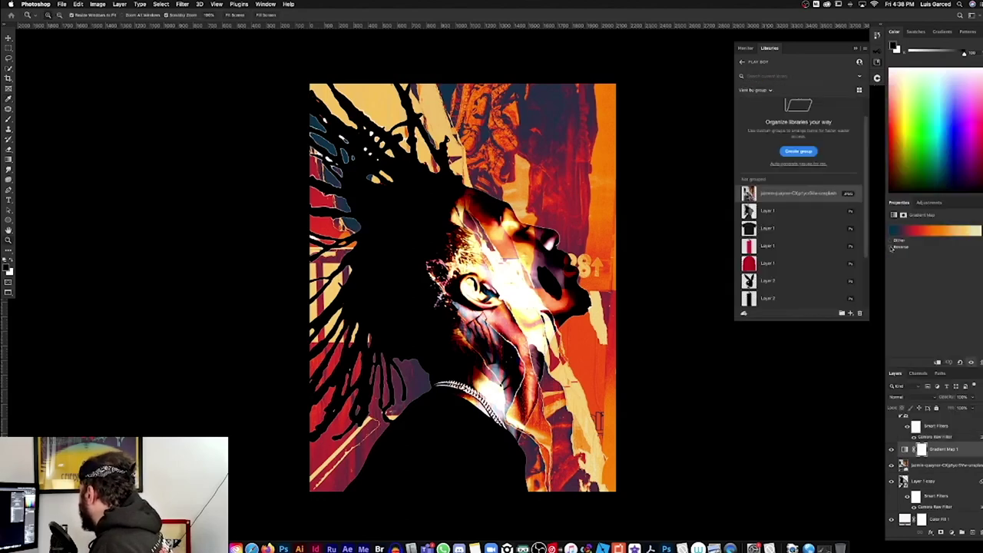
pyautogui.click(892, 248)
pyautogui.click(891, 247)
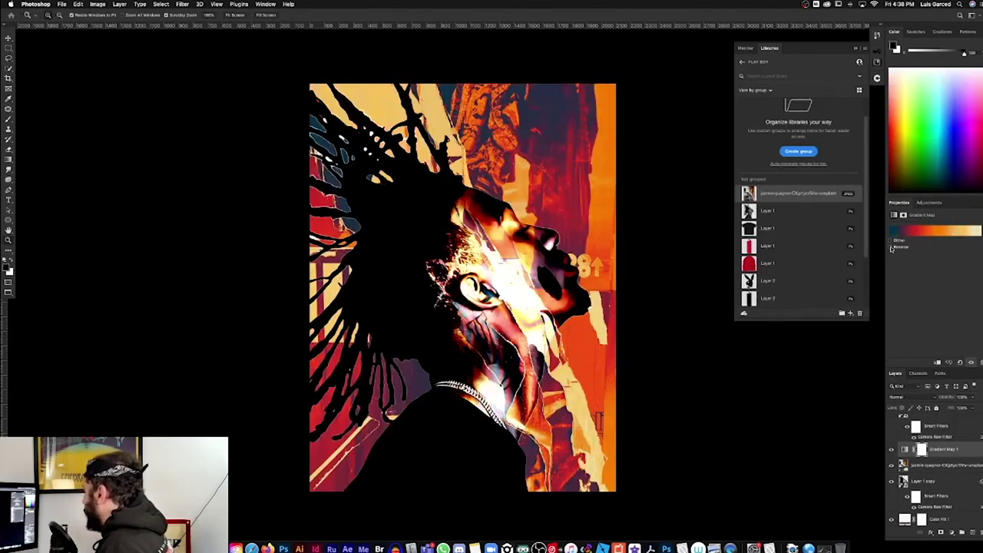
pyautogui.click(916, 231)
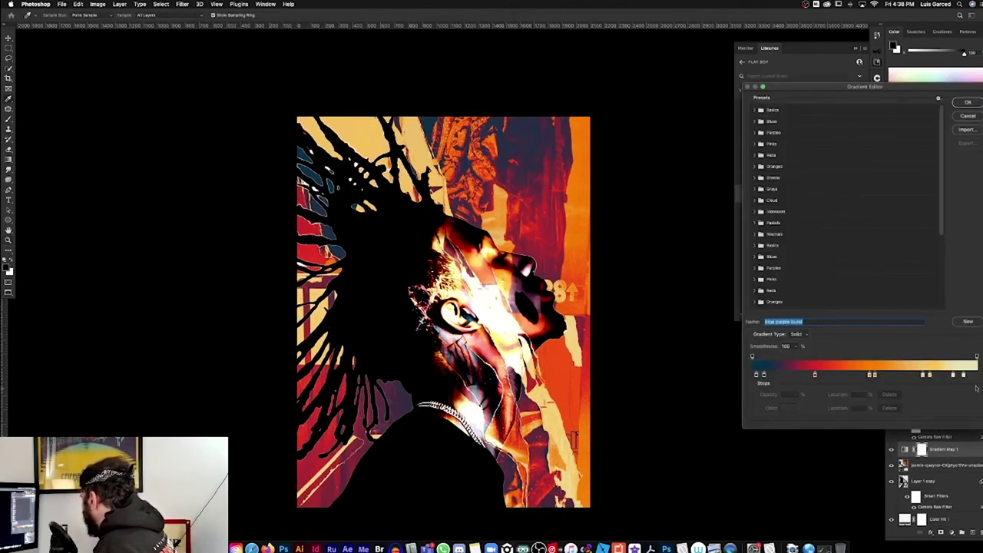
pyautogui.click(977, 104)
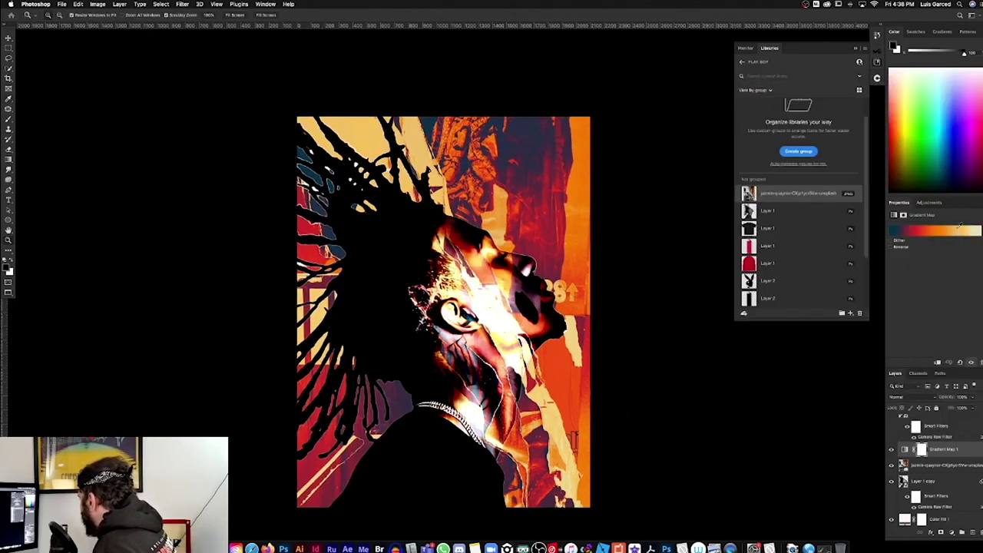
pyautogui.click(891, 449)
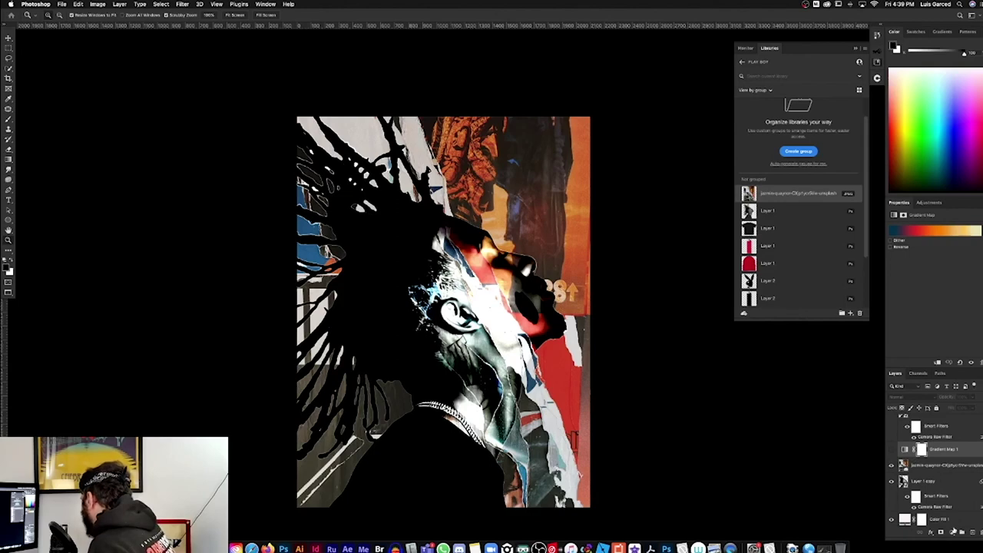
# Add a new Gradient Map and set its dark stop to deep red
pyautogui.click(953, 532)
pyautogui.click(956, 510)
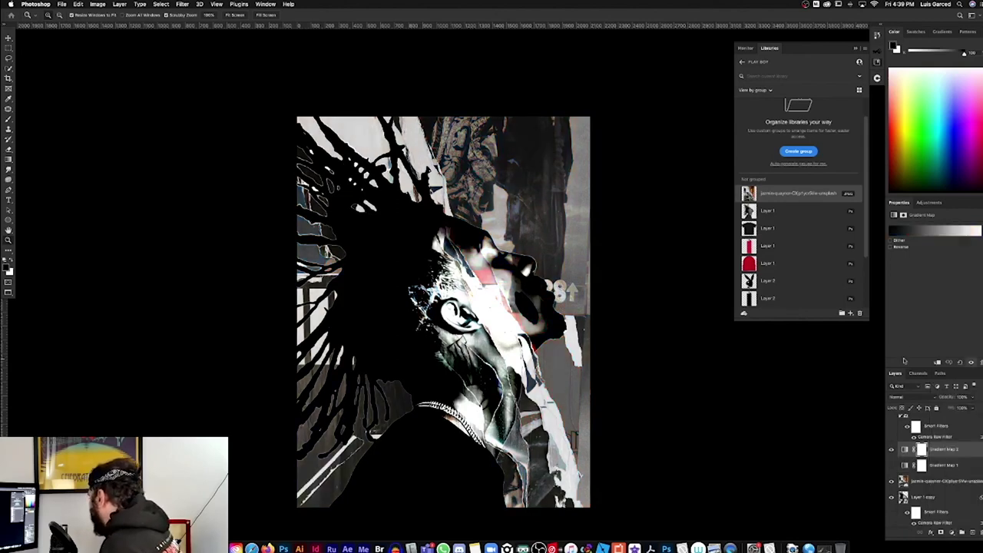
pyautogui.click(910, 231)
pyautogui.click(753, 376)
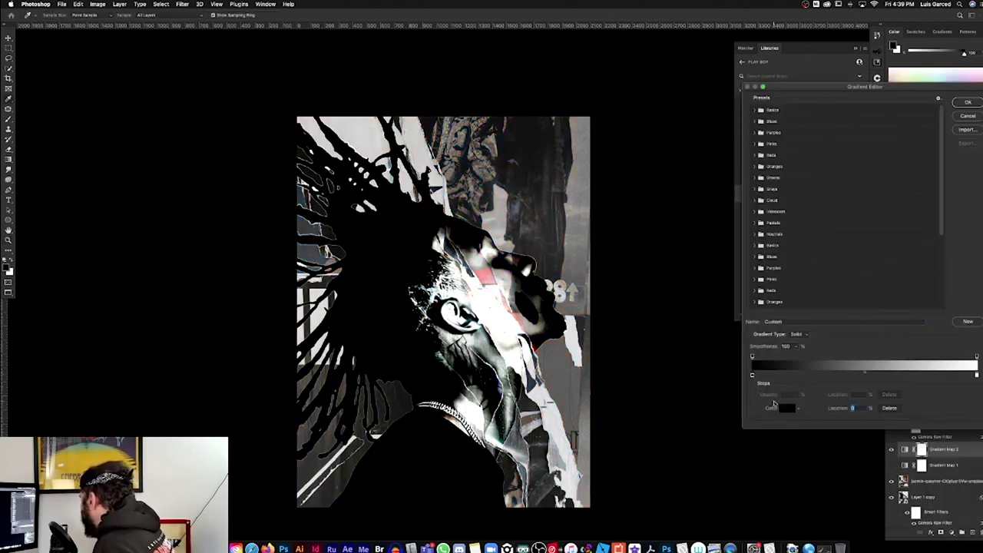
pyautogui.click(783, 408)
pyautogui.click(881, 405)
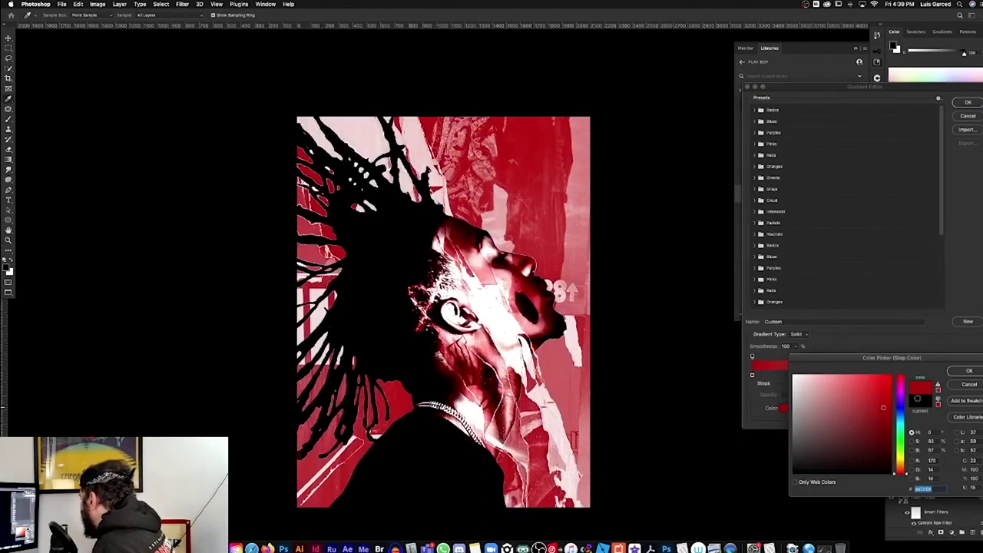
pyautogui.click(969, 372)
# Set the gradient's light stop to a bright cyan
pyautogui.click(977, 375)
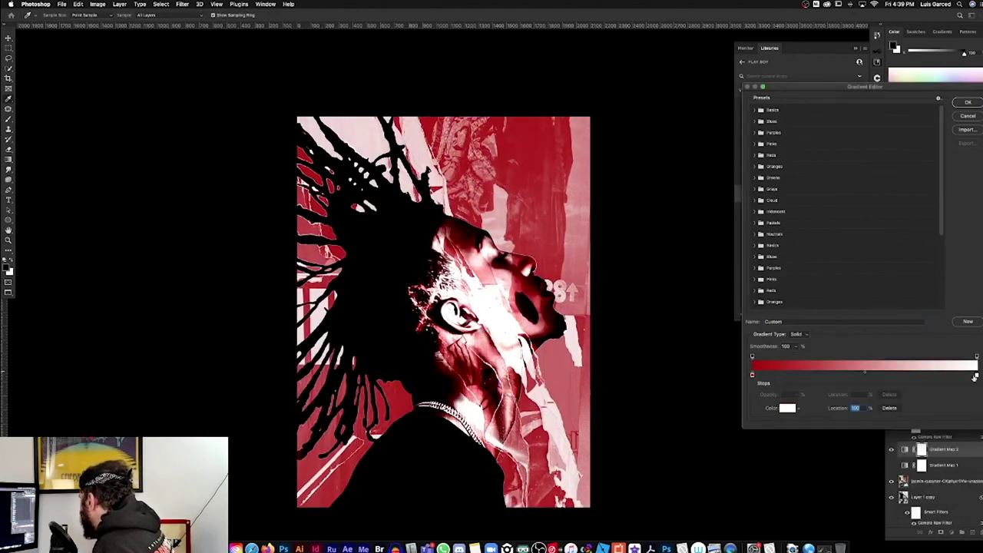
pyautogui.click(786, 409)
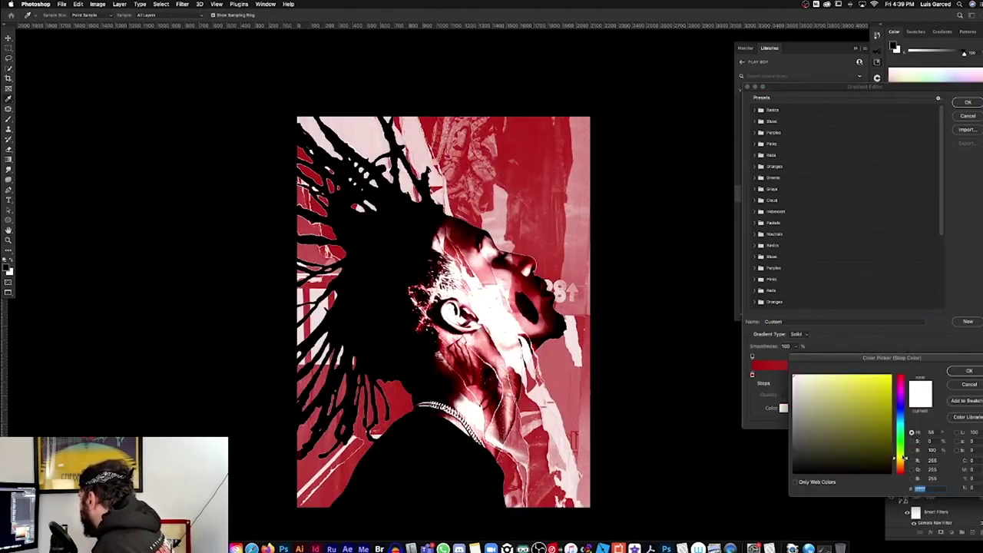
pyautogui.click(890, 401)
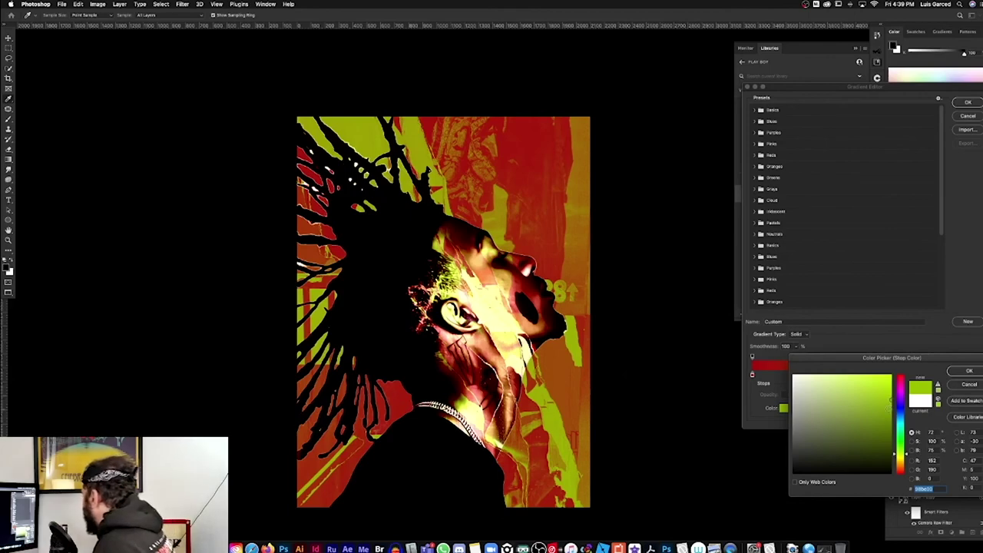
pyautogui.click(891, 405)
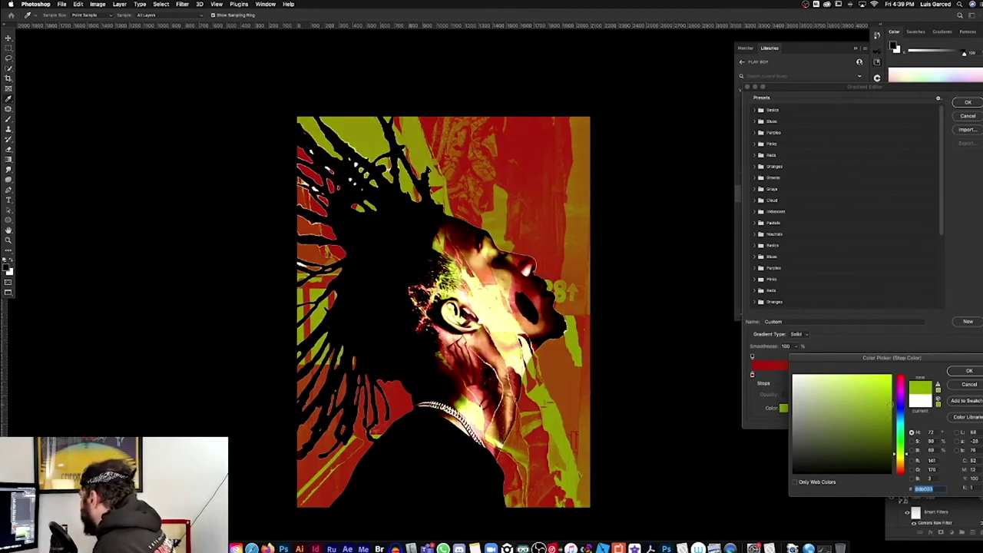
pyautogui.click(968, 370)
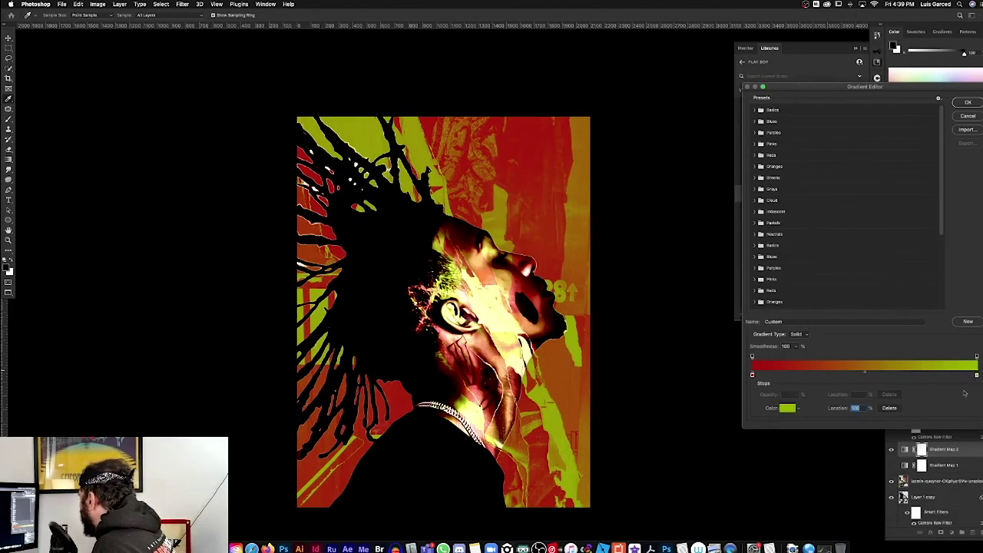
pyautogui.click(788, 409)
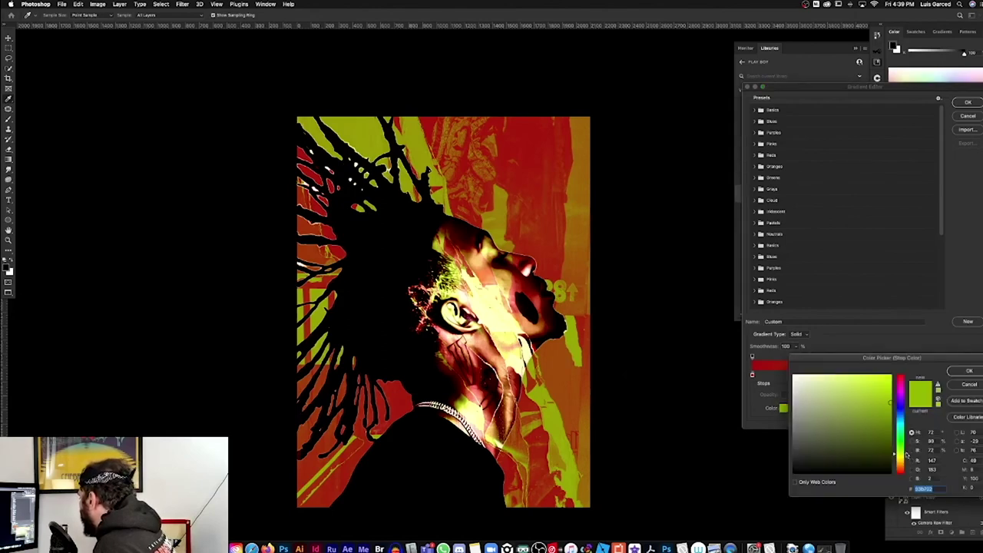
pyautogui.moveTo(907, 455); pyautogui.dragTo(905, 425)
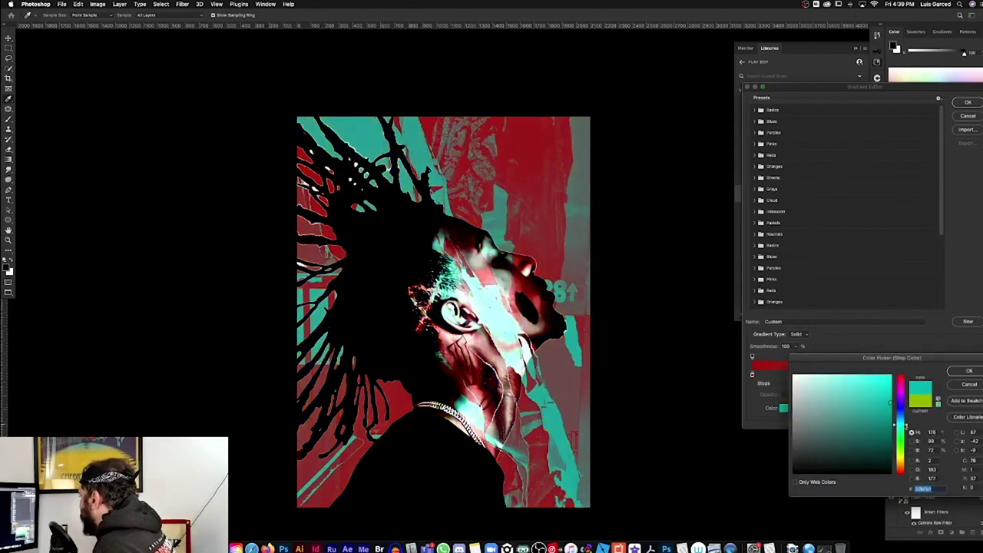
pyautogui.moveTo(891, 398); pyautogui.dragTo(893, 394)
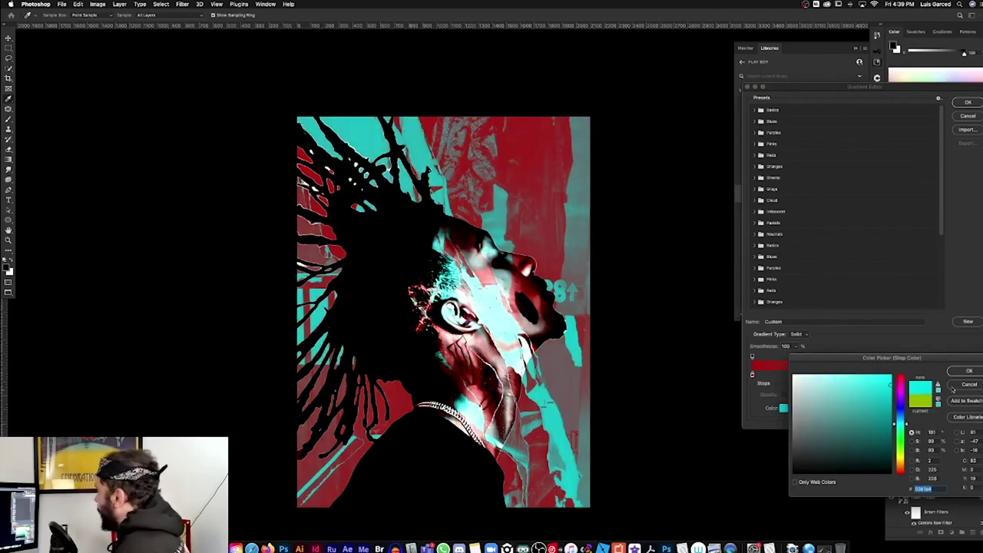
pyautogui.click(966, 372)
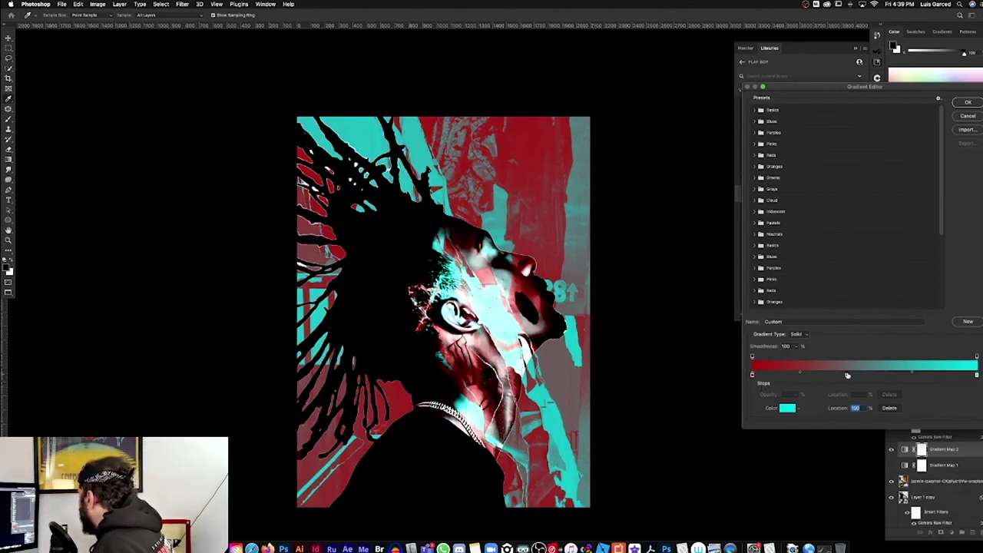
# Add a magenta stop mid-gradient and accept the red-magenta-cyan gradient
pyautogui.click(848, 375)
pyautogui.click(789, 407)
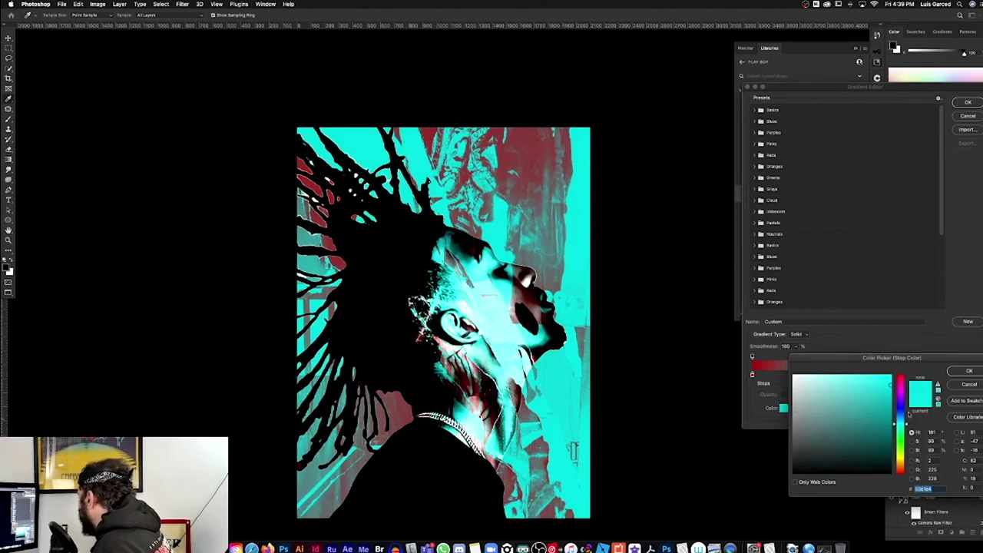
pyautogui.moveTo(902, 386)
pyautogui.mouseDown()
pyautogui.moveTo(902, 461)
pyautogui.moveTo(902, 392)
pyautogui.mouseUp()
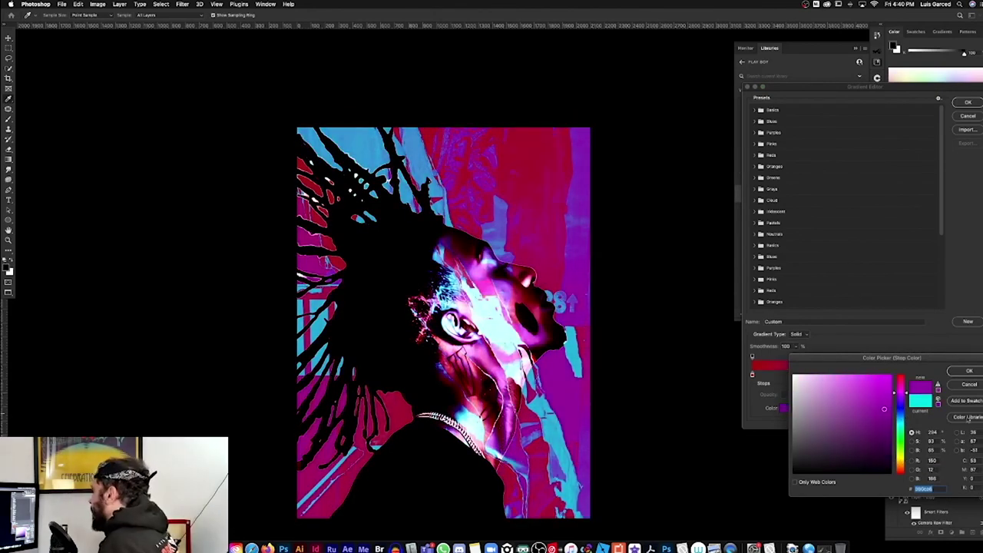
pyautogui.click(961, 372)
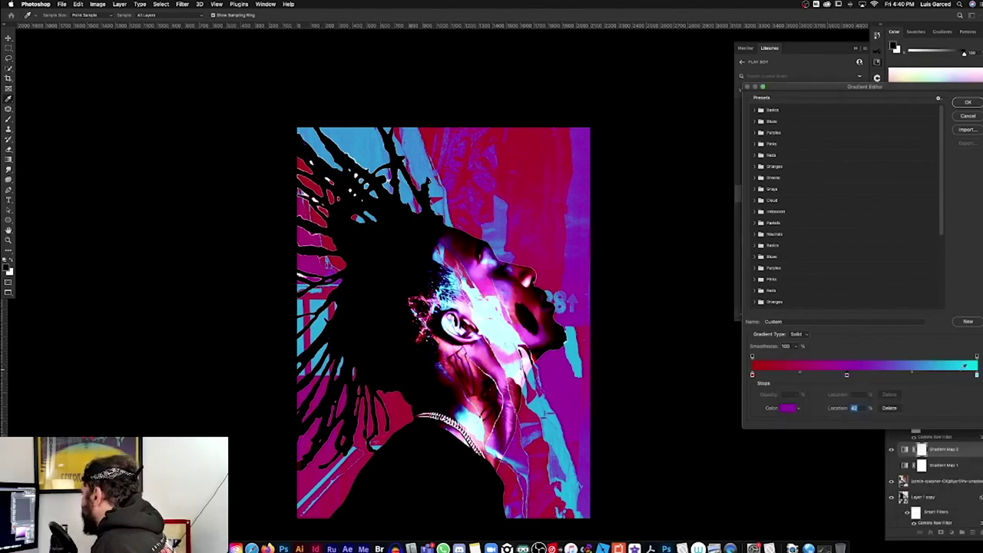
pyautogui.click(968, 103)
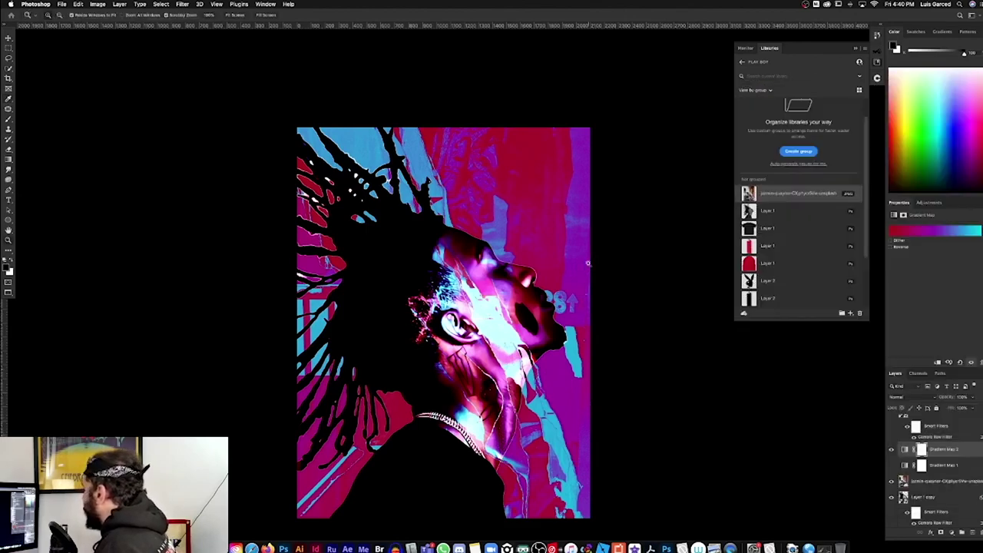
# Delete the old orange gradient map and review the new gradient
pyautogui.press('z')
pyautogui.click(907, 466)
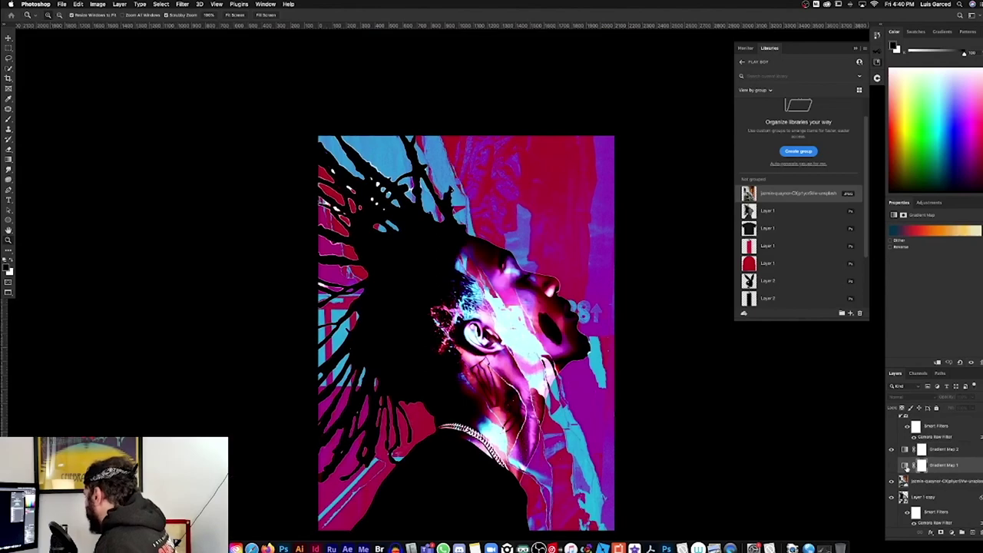
pyautogui.press('Delete')
pyautogui.click(935, 230)
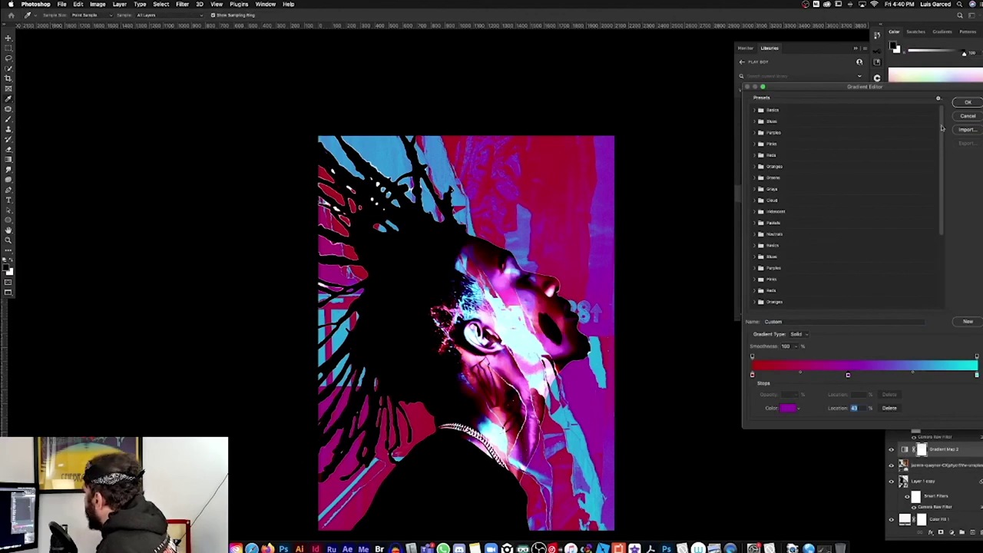
pyautogui.click(967, 102)
# Alt-drag a duplicate of the portrait photo layer to the top of the stack
pyautogui.hotkey('ctrl', '-')
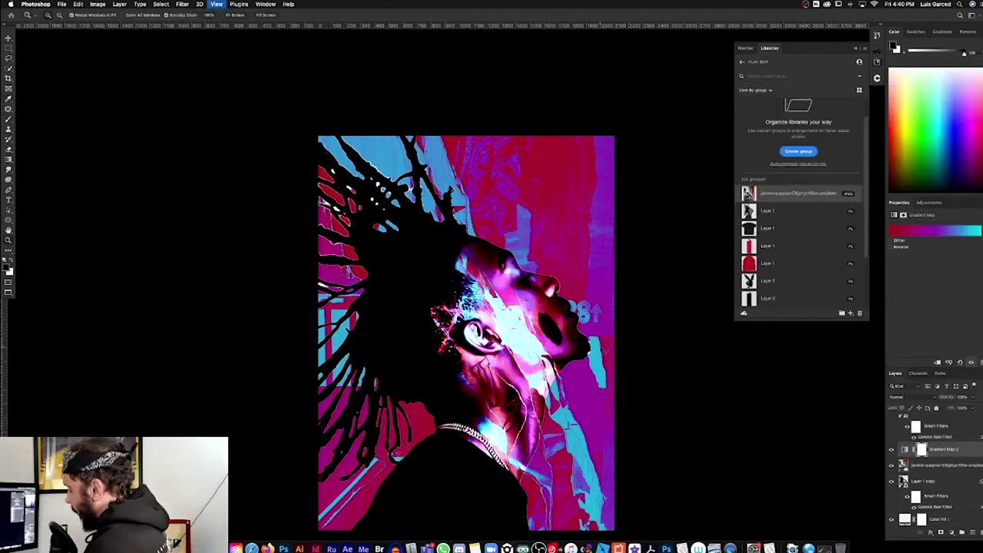
pyautogui.hotkey('ctrl', '-')
pyautogui.hotkey('ctrl', '+')
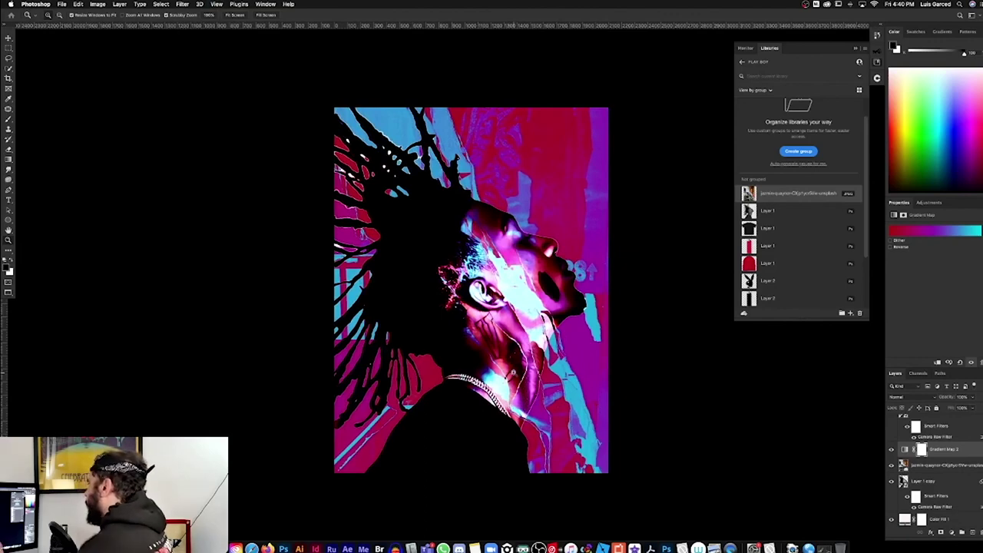
pyautogui.moveTo(922, 465); pyautogui.dragTo(926, 428)
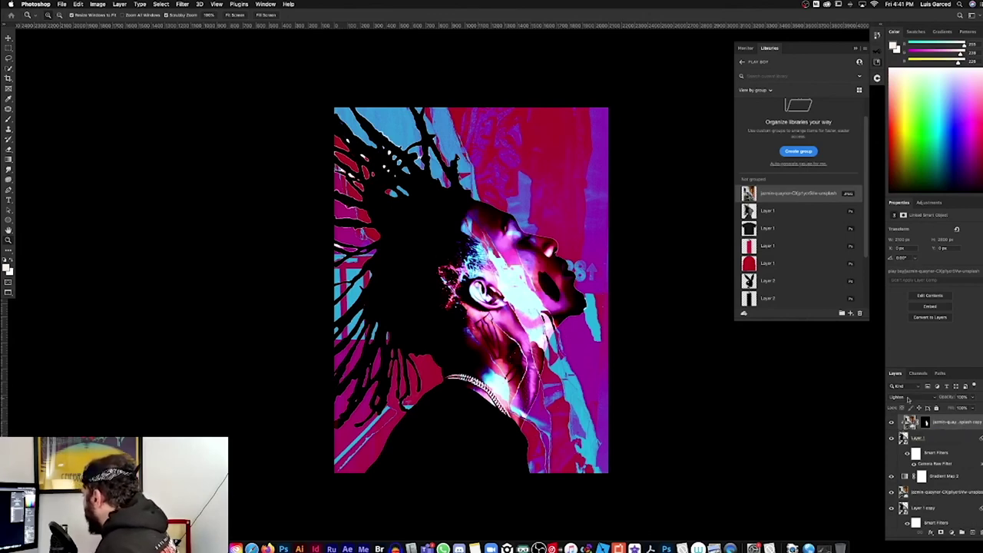
pyautogui.scroll(-1, 937, 461)
# Duplicate the torn-poster collage layer, move it to the top, and set it to Normal
pyautogui.click(955, 532)
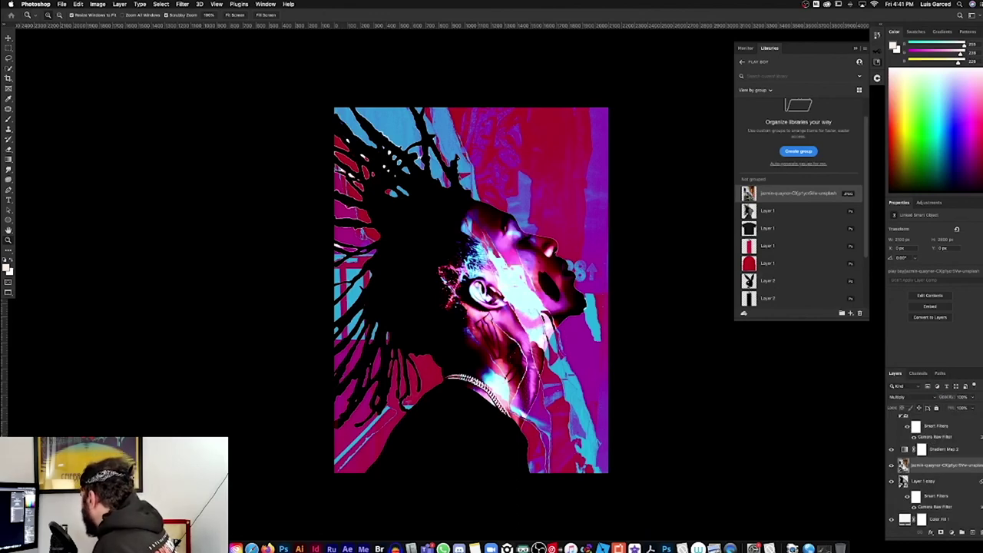
pyautogui.press('super+j')
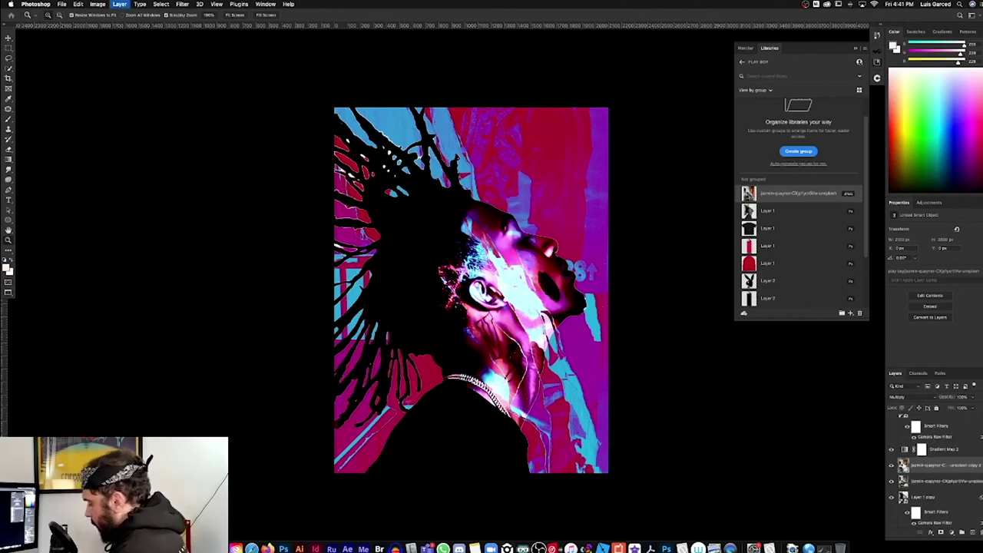
pyautogui.moveTo(914, 446); pyautogui.dragTo(913, 405)
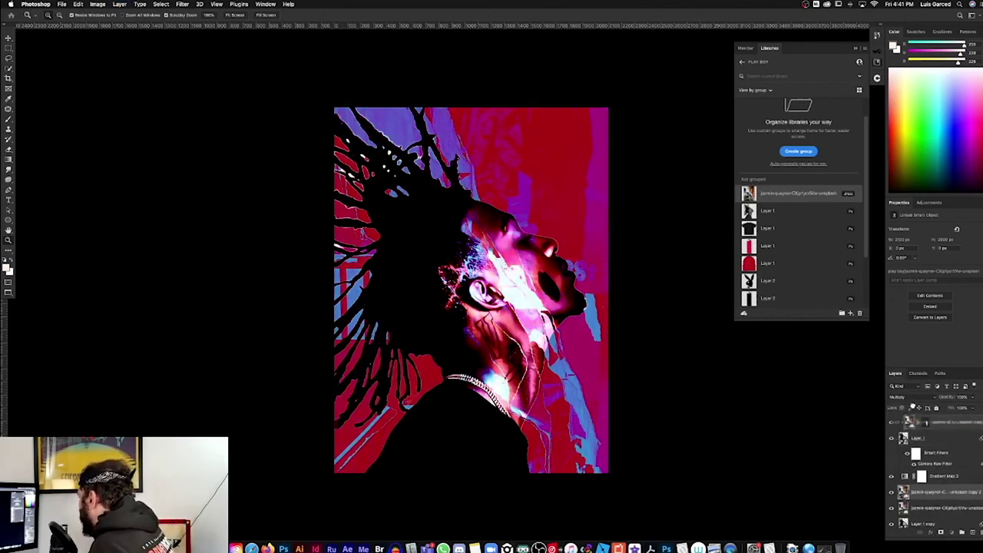
pyautogui.moveTo(914, 421); pyautogui.dragTo(945, 419)
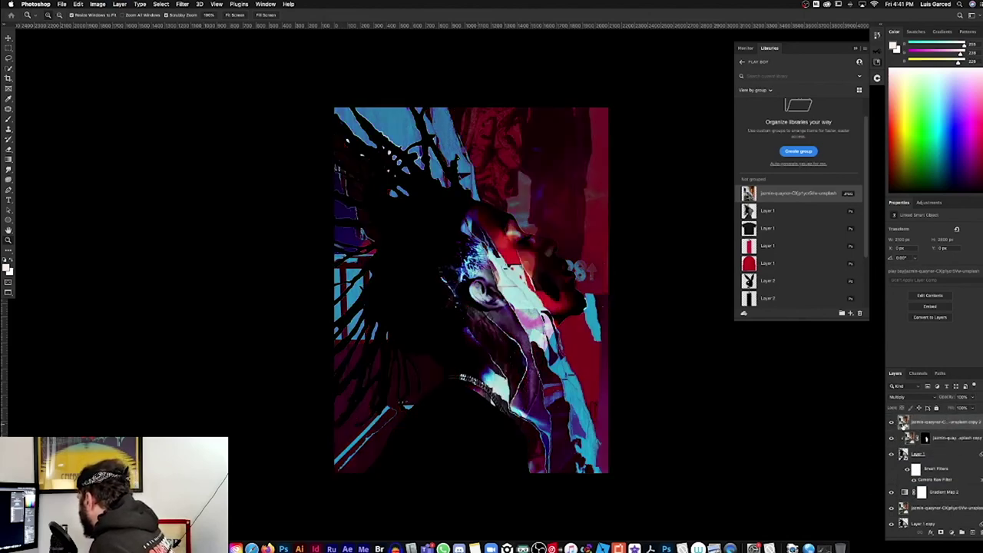
pyautogui.click(902, 397)
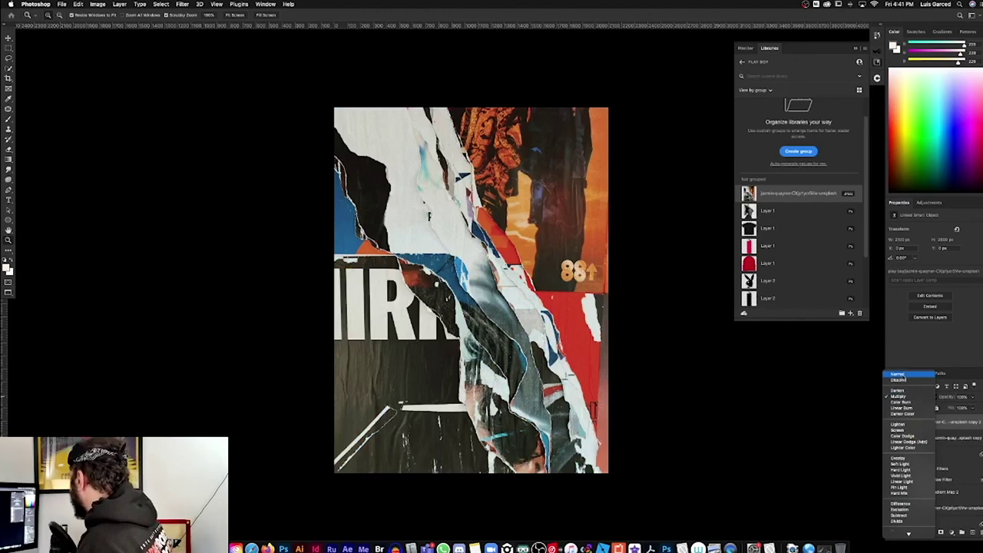
pyautogui.click(903, 375)
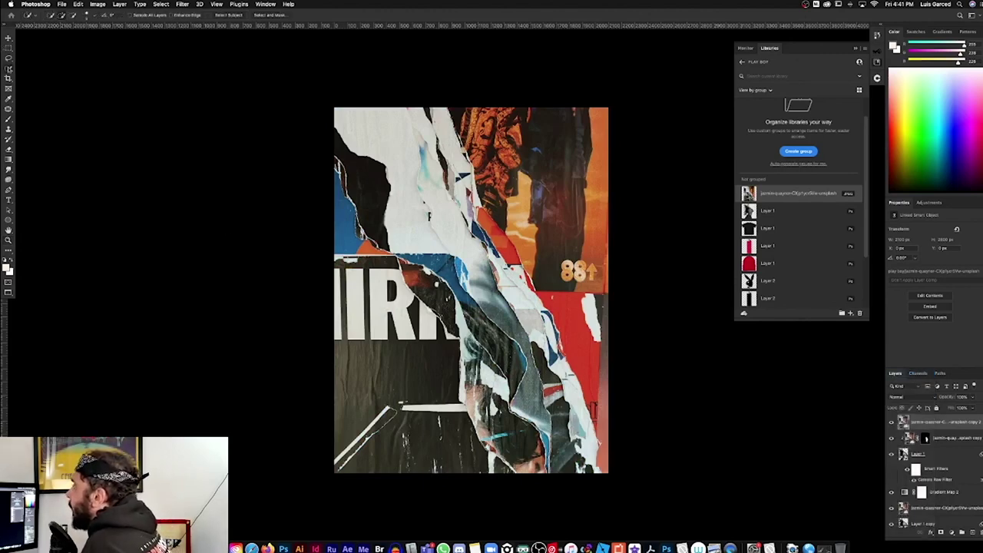
# Quick-select the diagonal white torn strip and the right-edge strip
pyautogui.click(8, 69)
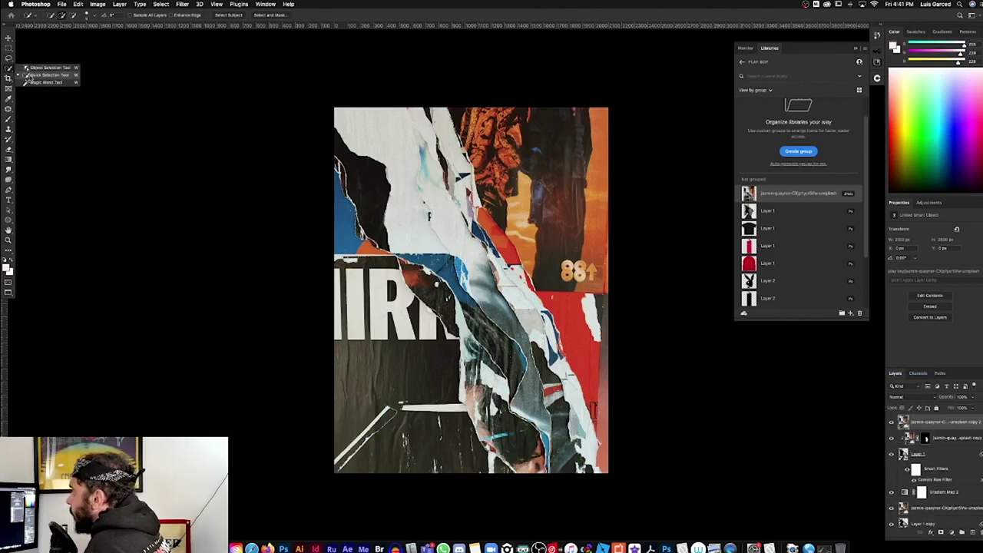
pyautogui.click(46, 75)
pyautogui.click(550, 460)
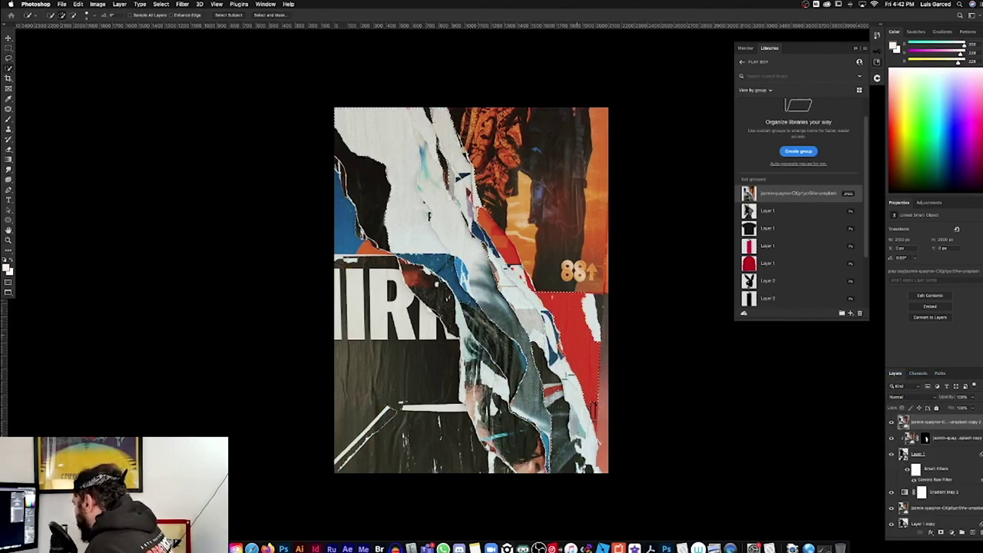
pyautogui.moveTo(594, 407); pyautogui.dragTo(616, 455)
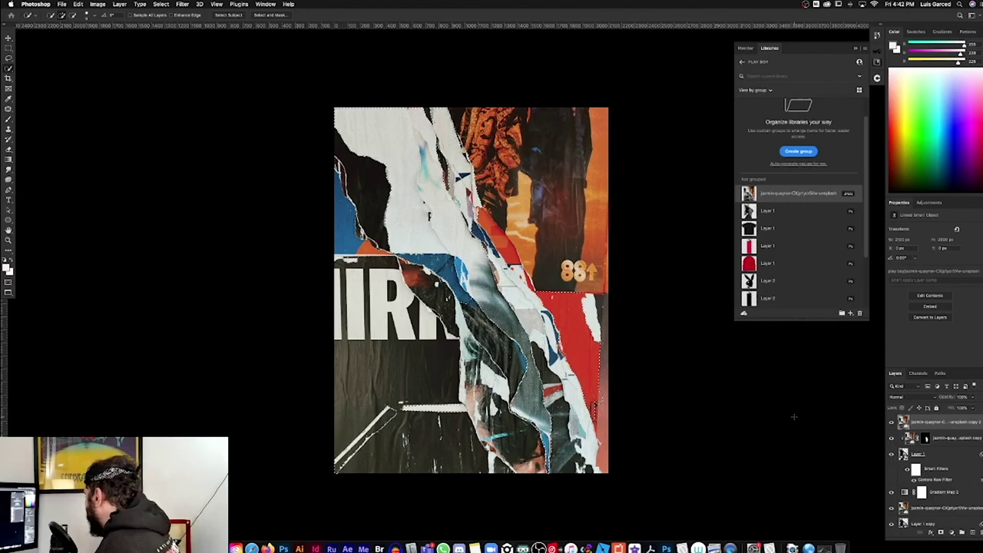
# Copy the selected strips onto their own layer and delete the full collage layer
pyautogui.hotkey('ctrl', 'c')
pyautogui.hotkey('ctrl', 'v')
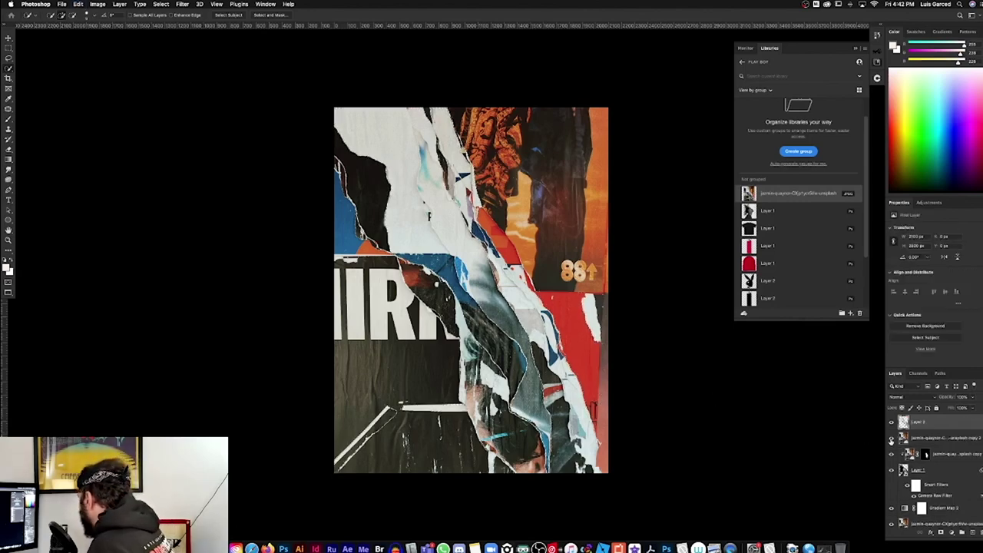
pyautogui.hotkey('alt', '[')
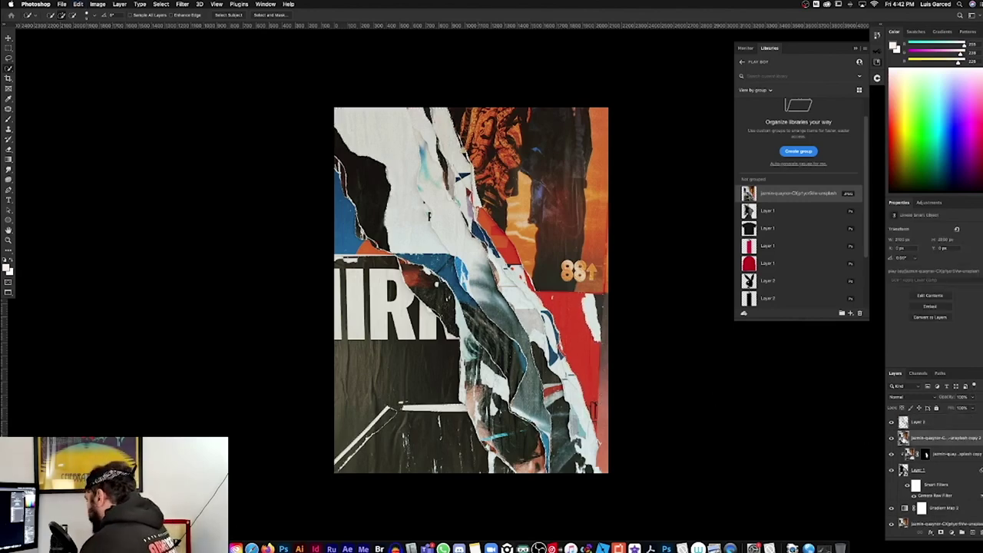
pyautogui.press('Delete')
# Toggle the torn-strip layer's visibility to compare it against the portrait
pyautogui.click(891, 423)
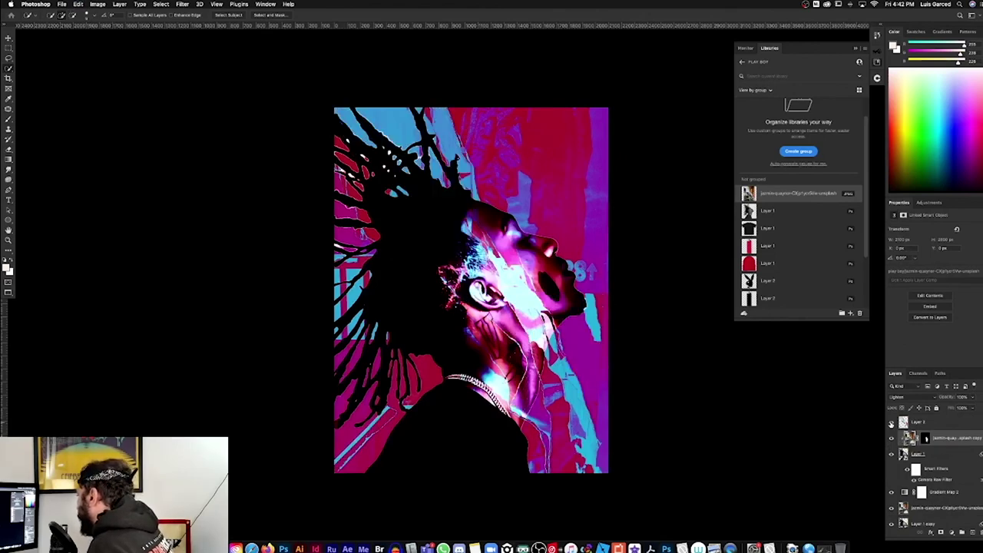
pyautogui.click(891, 423)
pyautogui.click(891, 422)
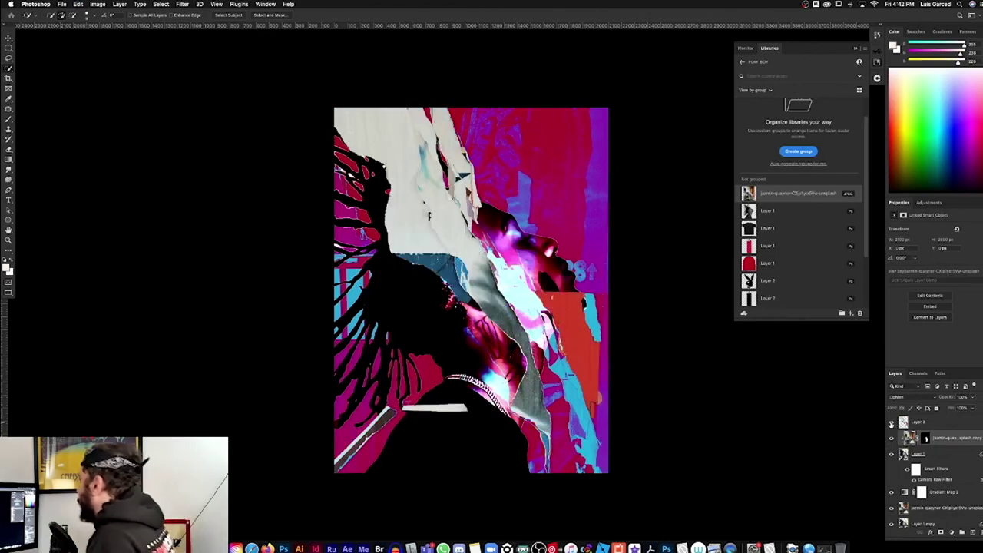
pyautogui.click(891, 423)
pyautogui.click(891, 422)
pyautogui.click(891, 423)
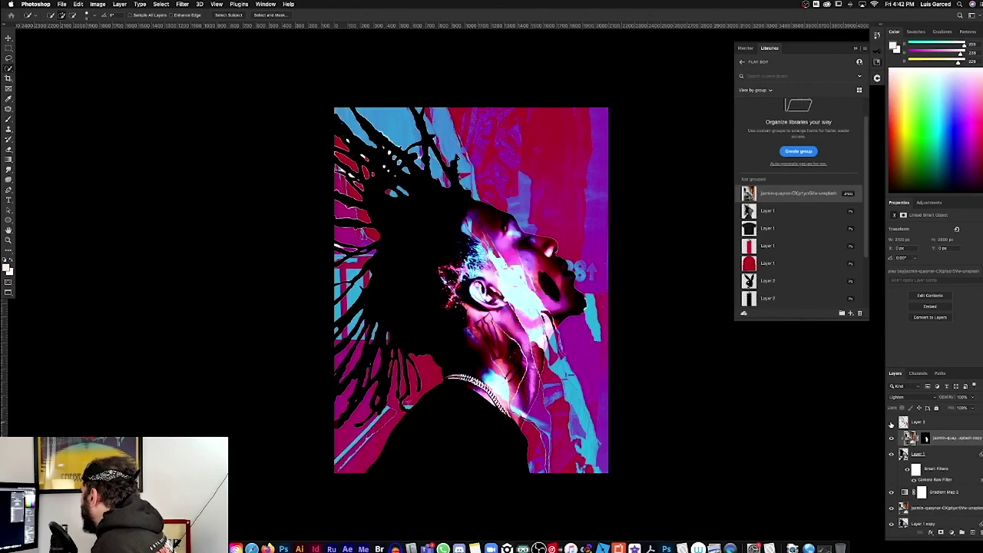
pyautogui.click(892, 422)
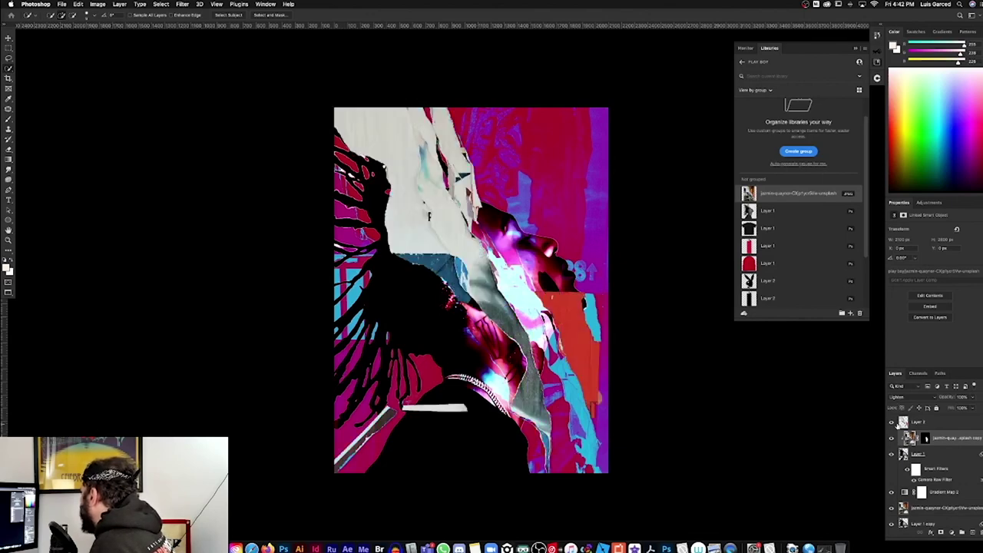
# Add a Hue/Saturation adjustment layer above the torn-strip layer
pyautogui.click(916, 423)
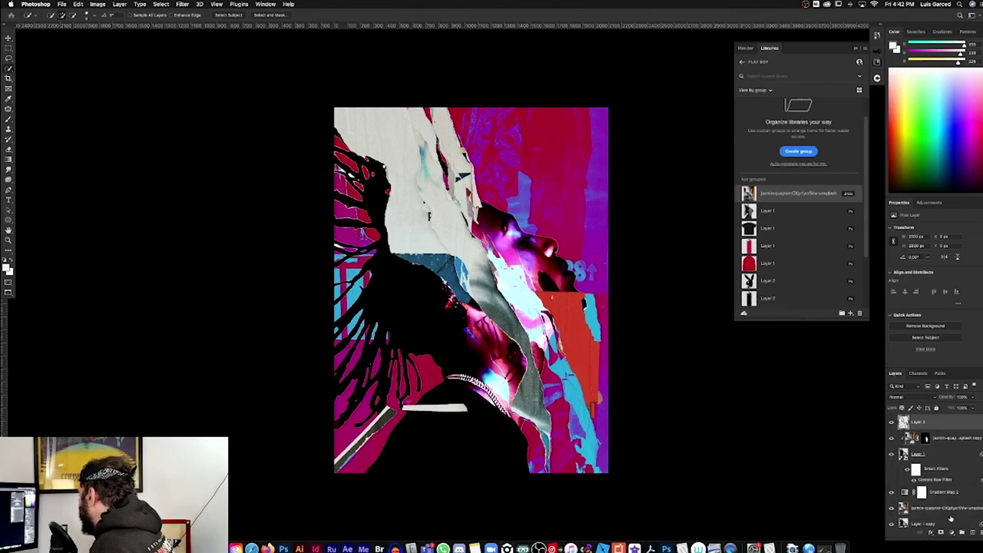
pyautogui.click(951, 533)
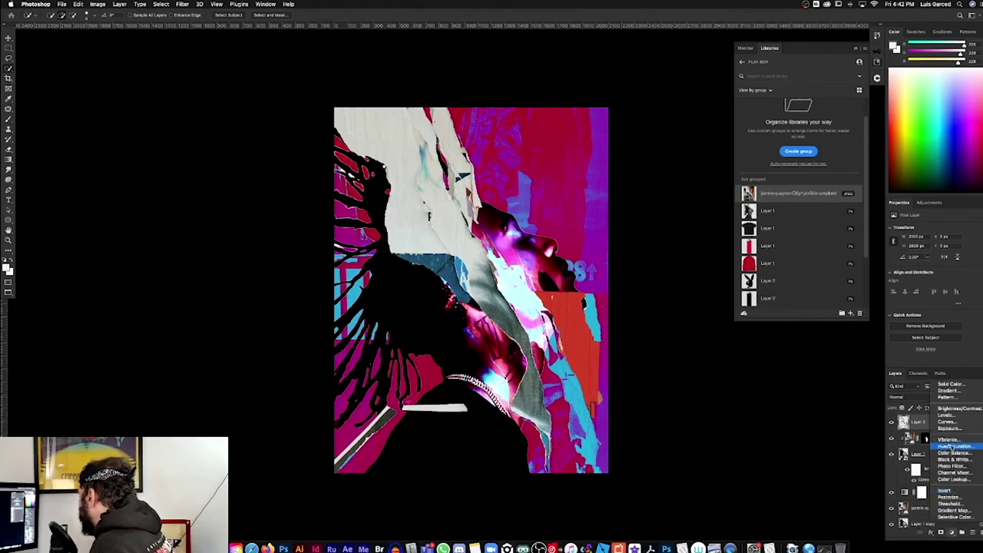
pyautogui.click(952, 453)
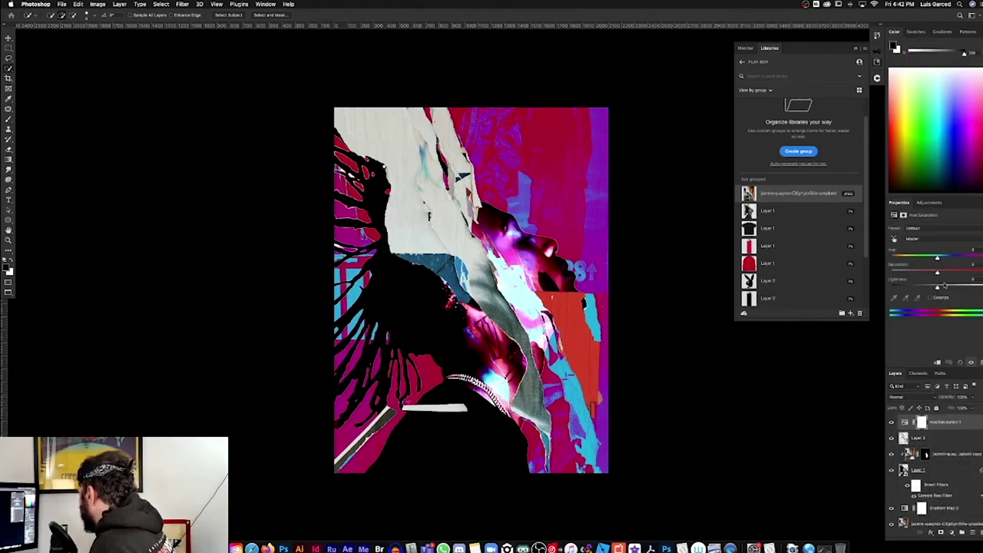
# Clip the Hue/Saturation to the strips, raise Saturation and shift Hue to green and violet
pyautogui.moveTo(938, 274); pyautogui.dragTo(951, 273)
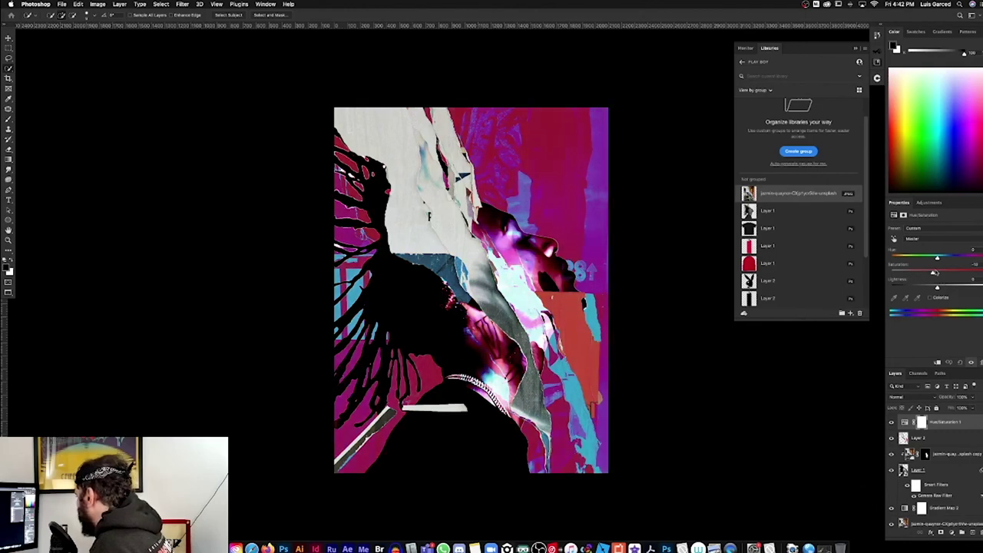
pyautogui.hotkey('ctrl', 'alt', 'g')
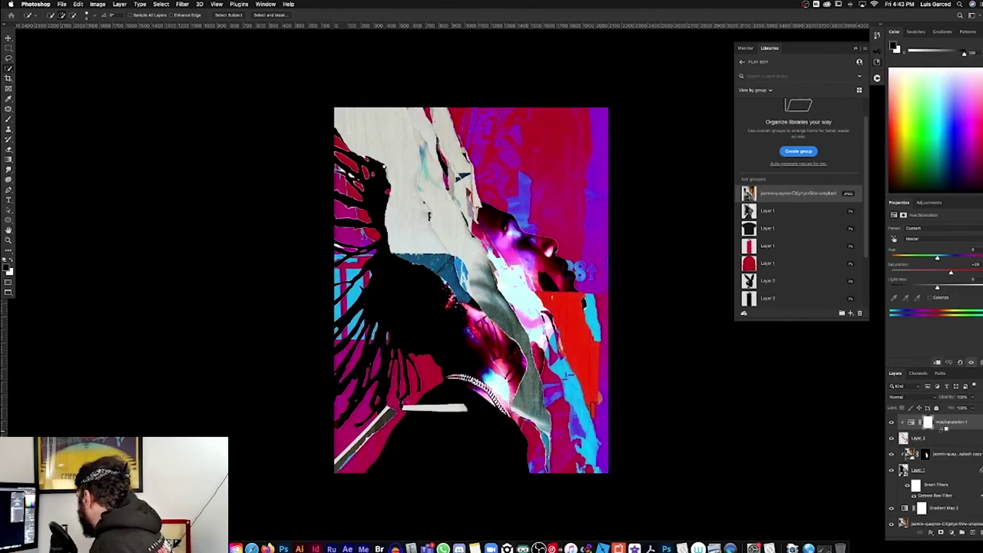
pyautogui.moveTo(944, 264); pyautogui.dragTo(894, 259)
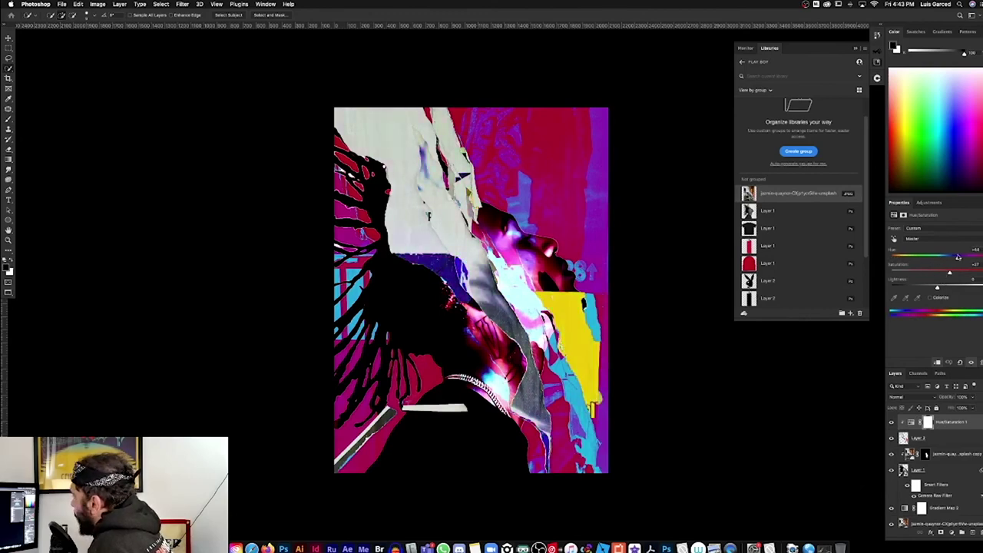
pyautogui.moveTo(893, 259); pyautogui.dragTo(907, 258)
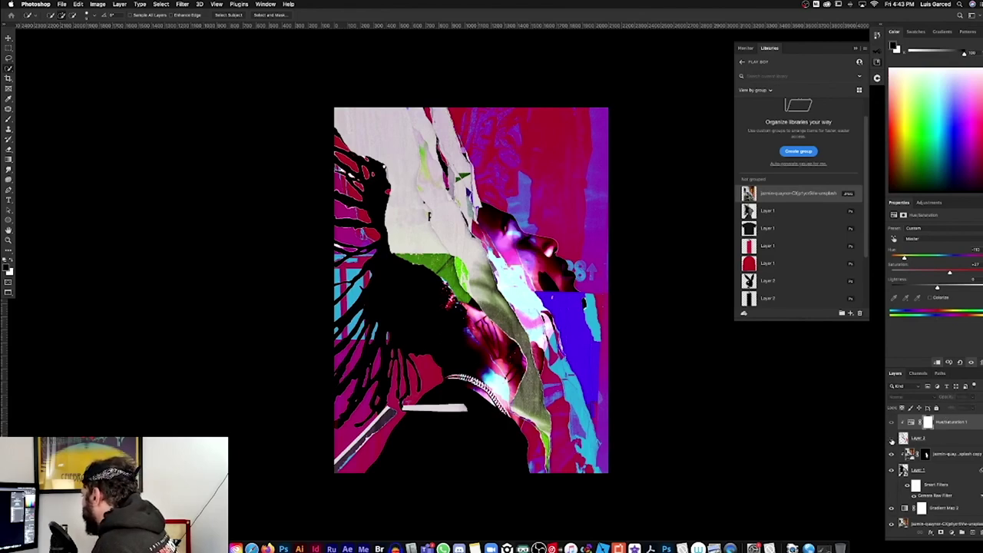
pyautogui.click(892, 439)
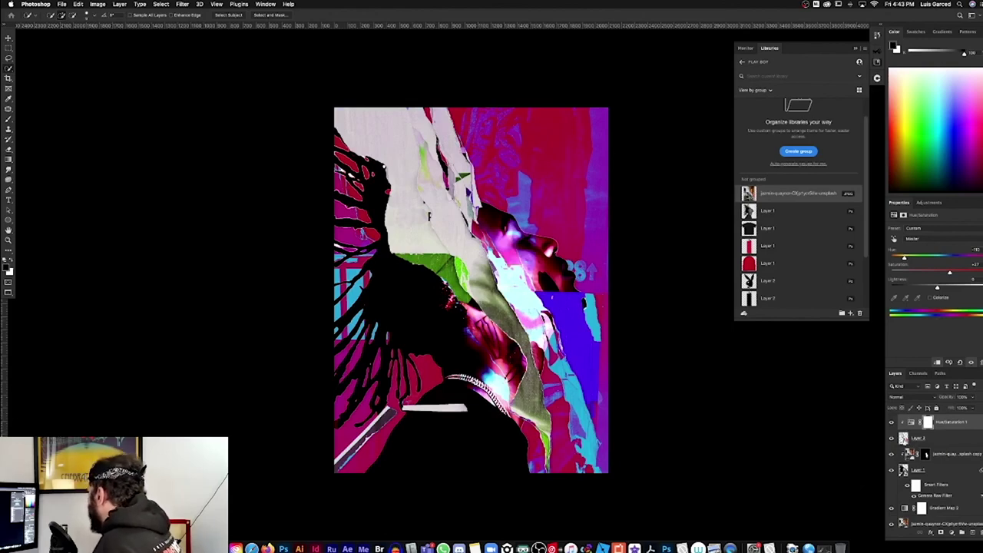
pyautogui.click(914, 438)
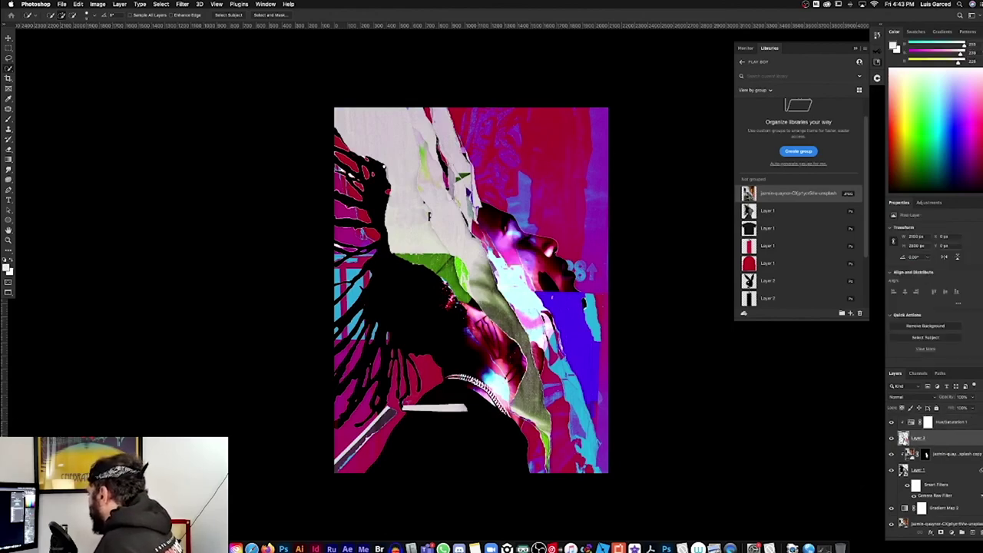
# Add a mask to the torn-strip layer and load the portrait silhouette as a selection
pyautogui.click(892, 440)
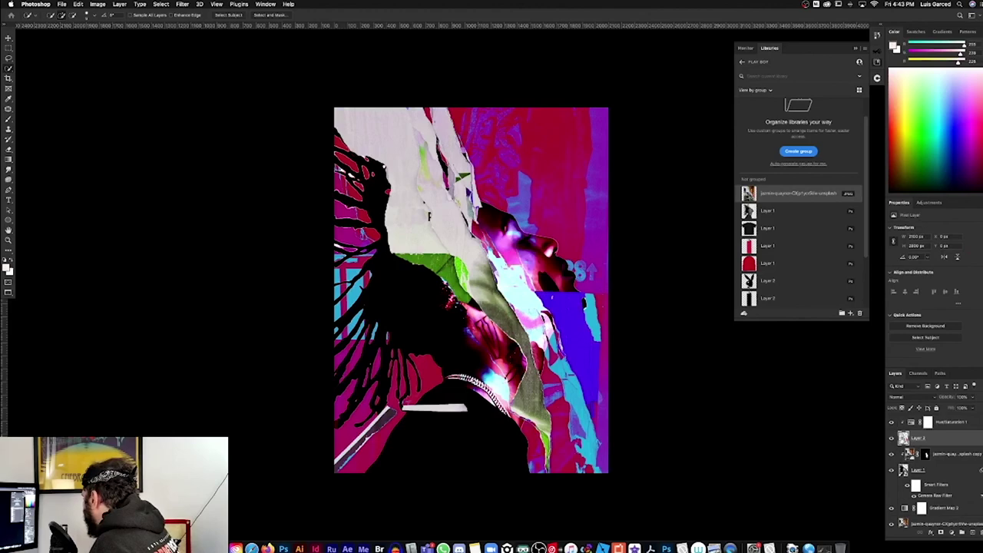
pyautogui.click(942, 532)
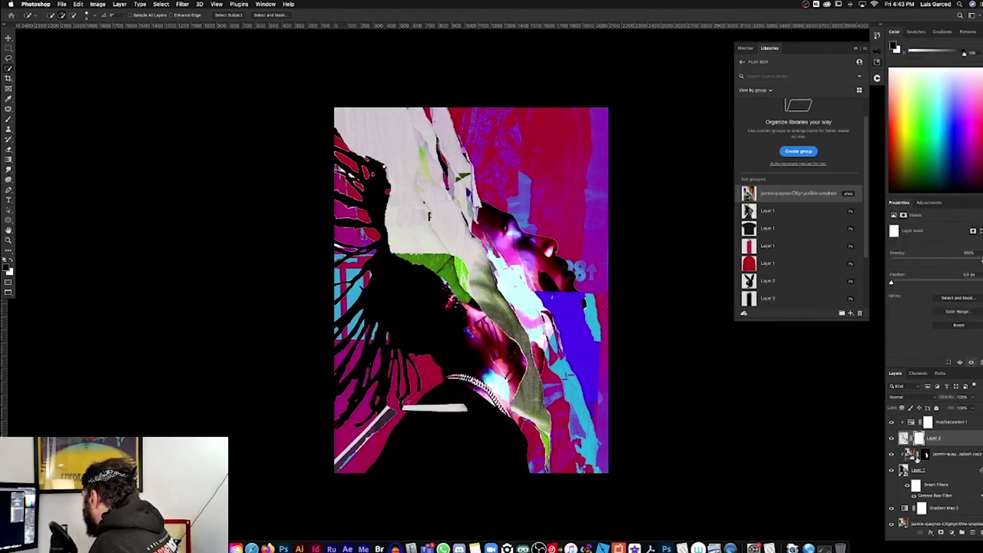
pyautogui.click(892, 439)
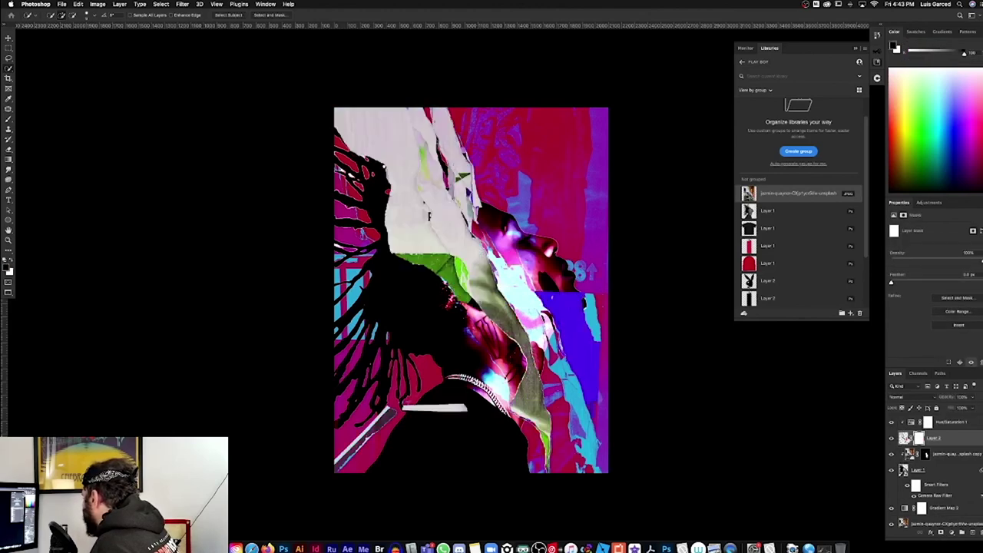
pyautogui.click(904, 469)
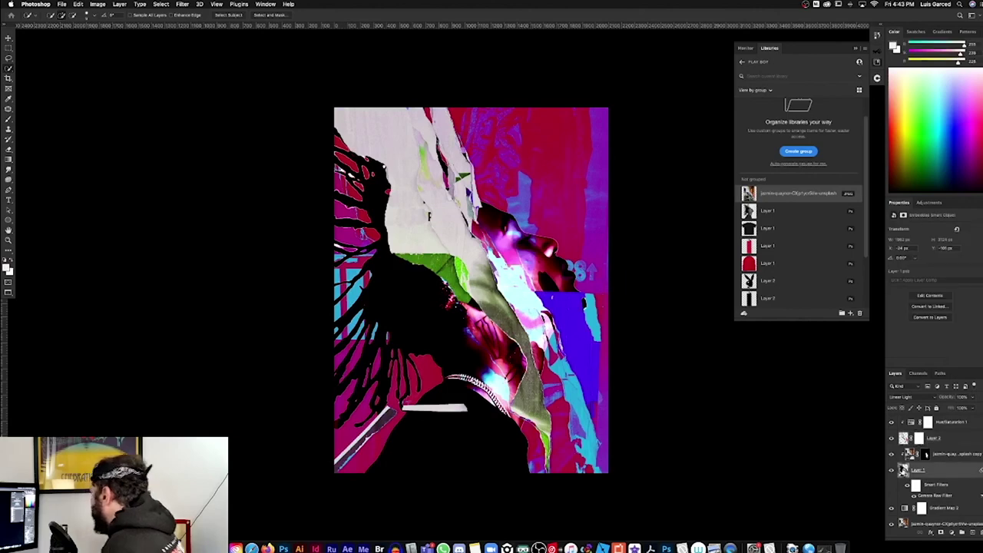
pyautogui.keyDown('super'); pyautogui.click(904, 469); pyautogui.keyUp('super')
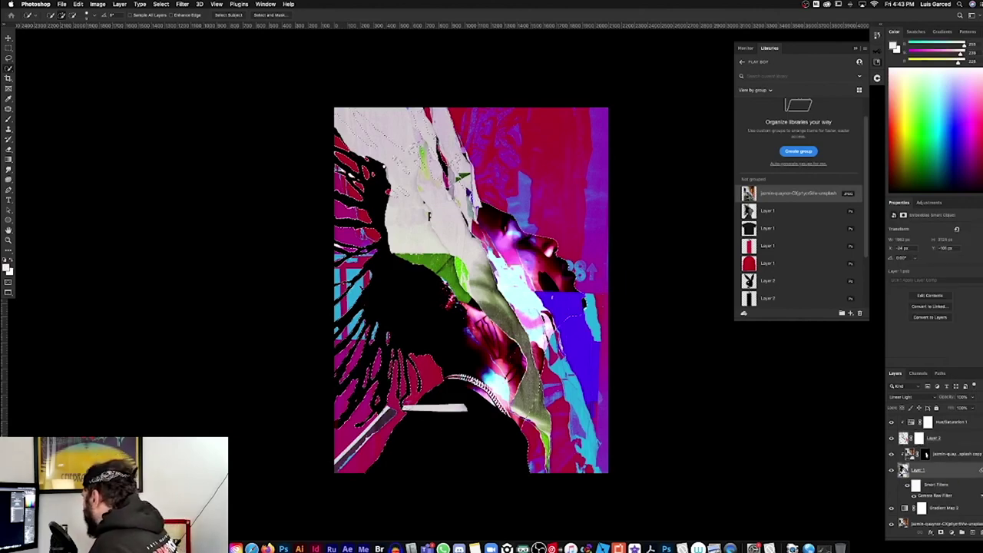
pyautogui.click(919, 438)
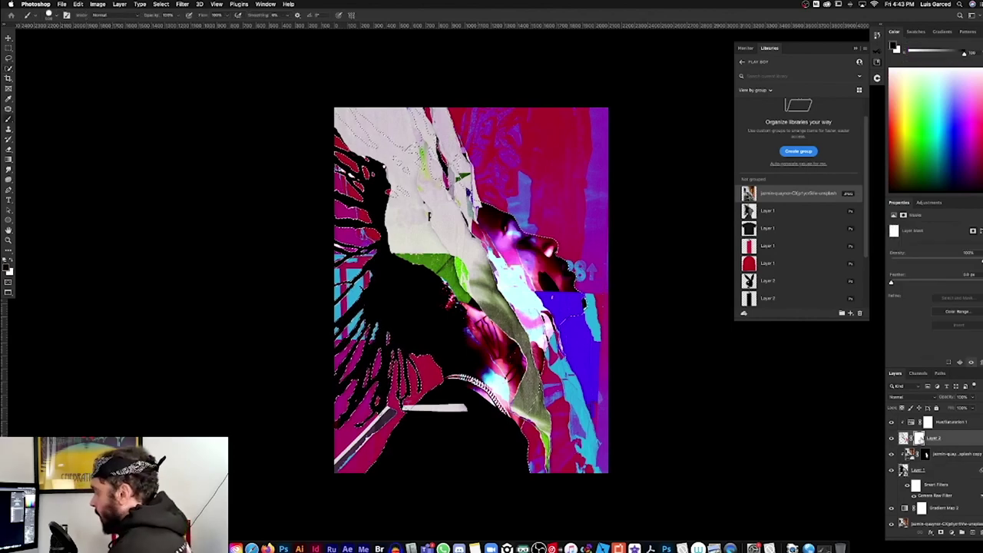
# Paint black on the strip mask over the face and hair
pyautogui.press('x')
pyautogui.press('b')
pyautogui.moveTo(576, 346); pyautogui.dragTo(565, 307)
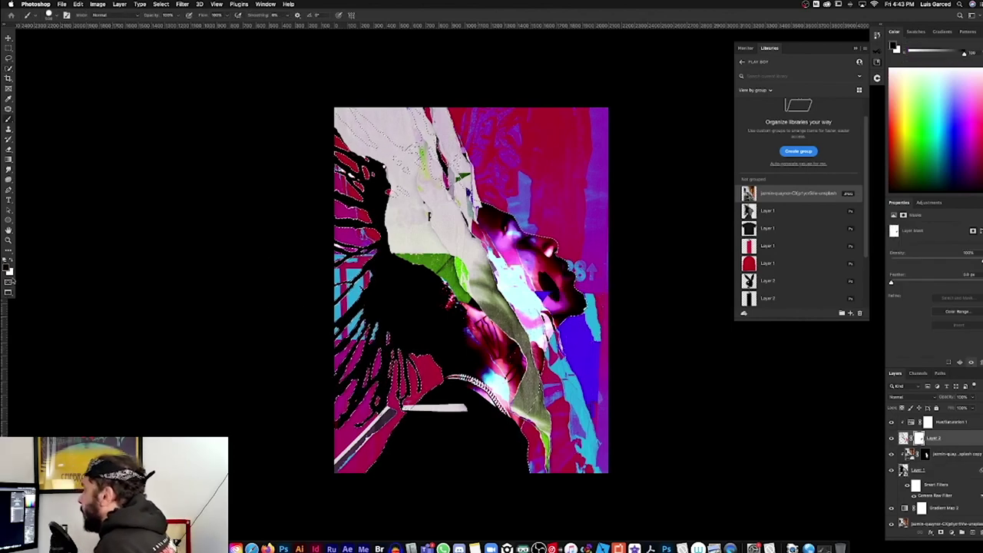
pyautogui.moveTo(599, 307)
pyautogui.mouseDown()
pyautogui.moveTo(542, 223)
pyautogui.moveTo(461, 215)
pyautogui.moveTo(415, 115)
pyautogui.moveTo(470, 146)
pyautogui.moveTo(380, 157)
pyautogui.moveTo(357, 139)
pyautogui.moveTo(369, 107)
pyautogui.moveTo(442, 196)
pyautogui.moveTo(406, 213)
pyautogui.moveTo(468, 235)
pyautogui.moveTo(451, 246)
pyautogui.moveTo(395, 220)
pyautogui.moveTo(406, 220)
pyautogui.mouseUp()
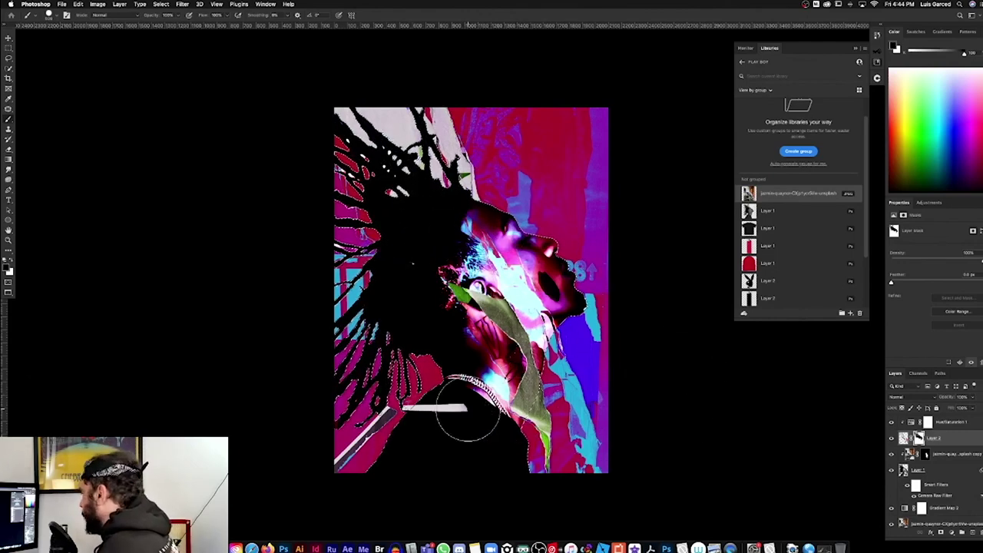
pyautogui.press('z')
pyautogui.click(489, 339)
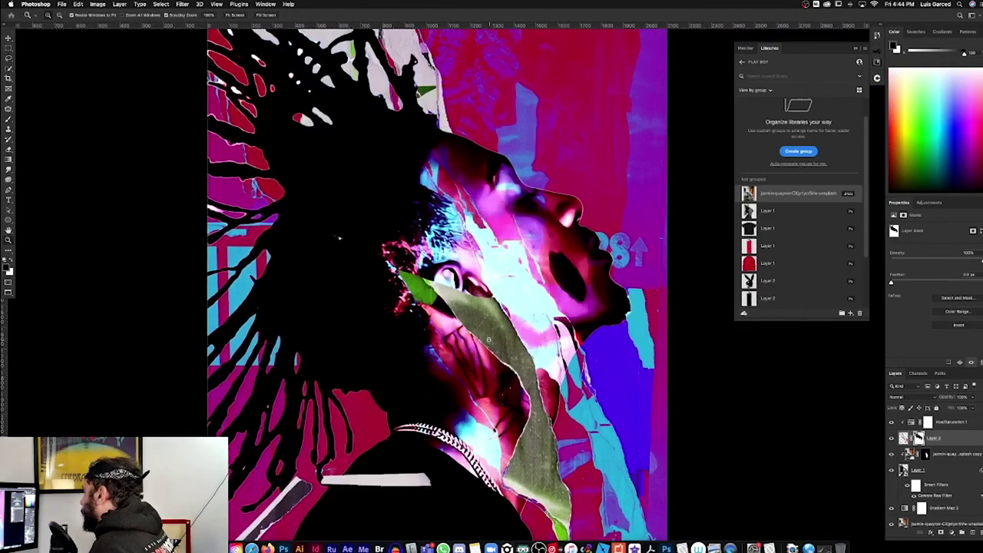
# Drag Hue/Saturation 1's Hue slider left to turn the lower-right background bluer
pyautogui.keyDown('alt'); pyautogui.click(500, 344); pyautogui.keyUp('alt')
pyautogui.click(500, 347)
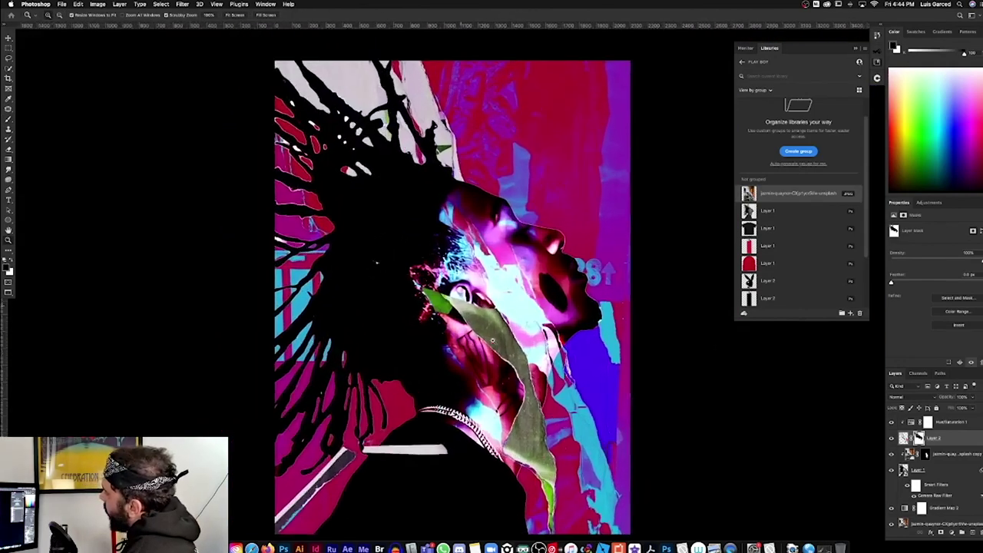
pyautogui.press('v')
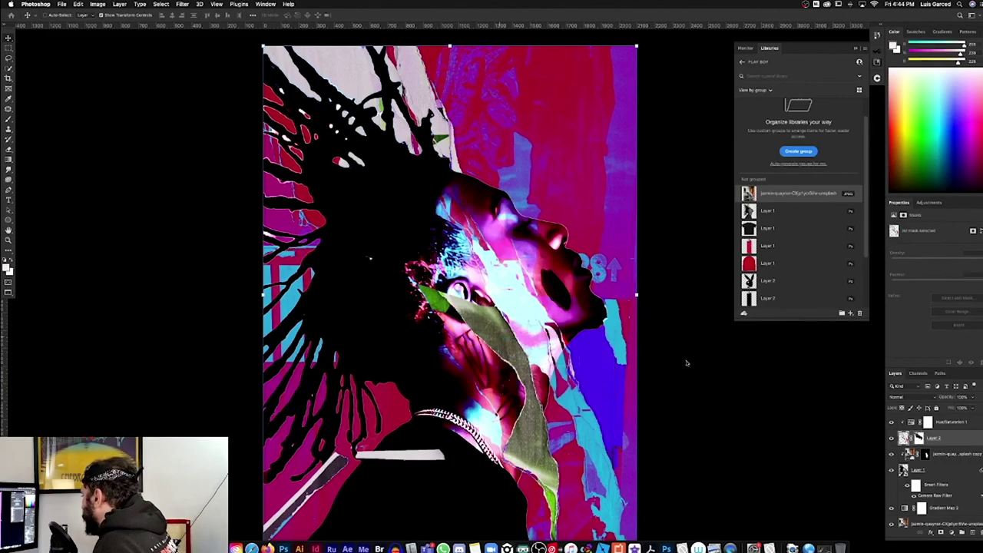
pyautogui.click(913, 422)
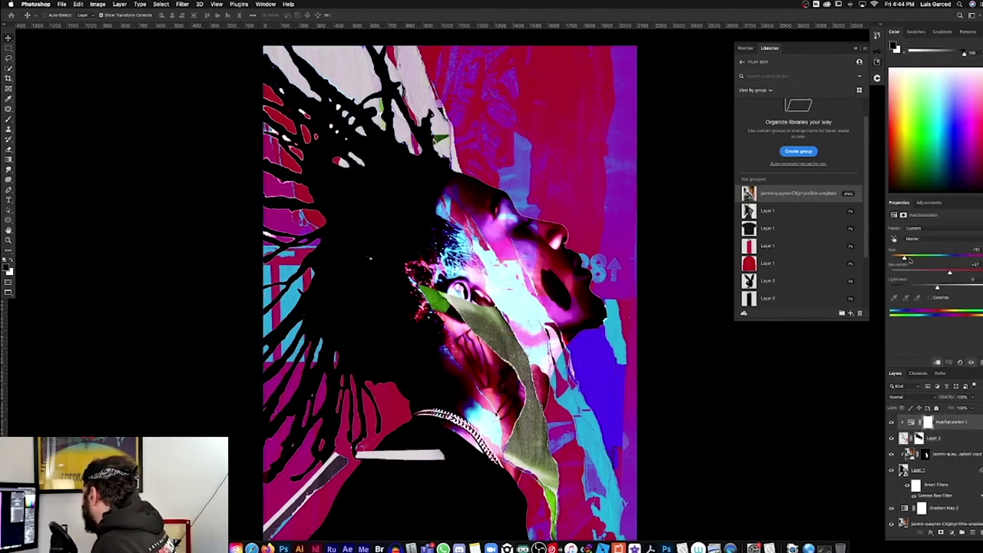
pyautogui.moveTo(907, 260); pyautogui.dragTo(898, 259)
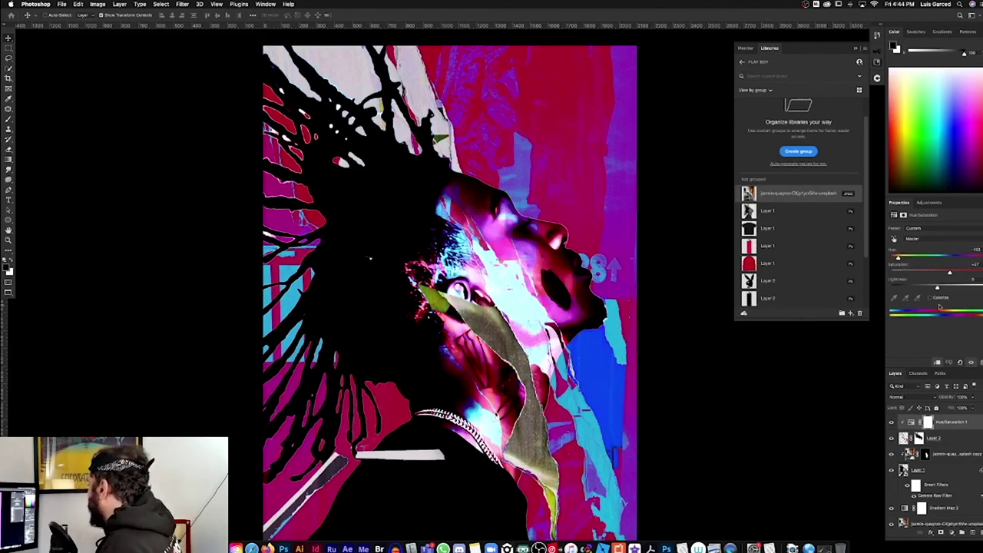
# Paint on Layer 2's mask to hide the gold strip over the neck
pyautogui.click(922, 437)
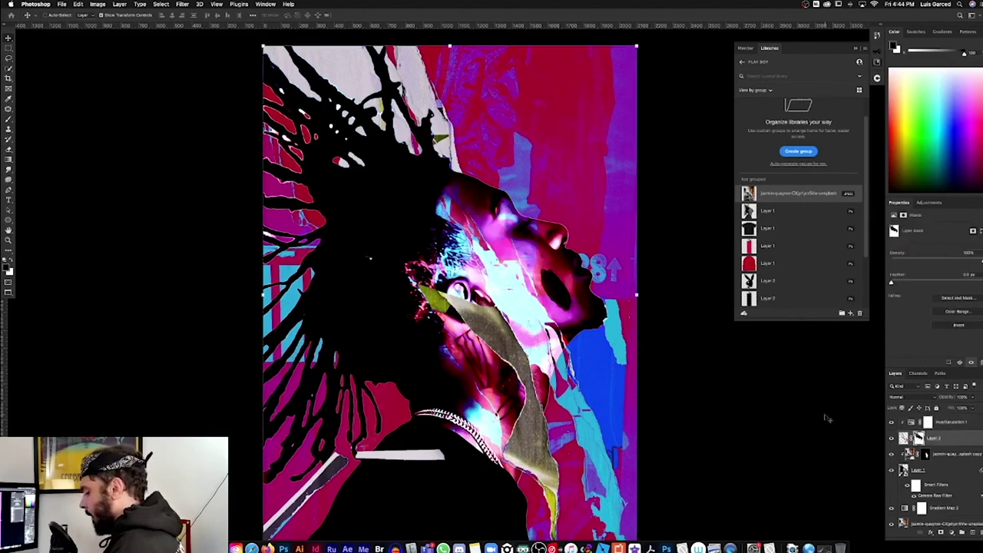
pyautogui.press('b')
pyautogui.keyDown('super'); pyautogui.click(904, 469); pyautogui.keyUp('super')
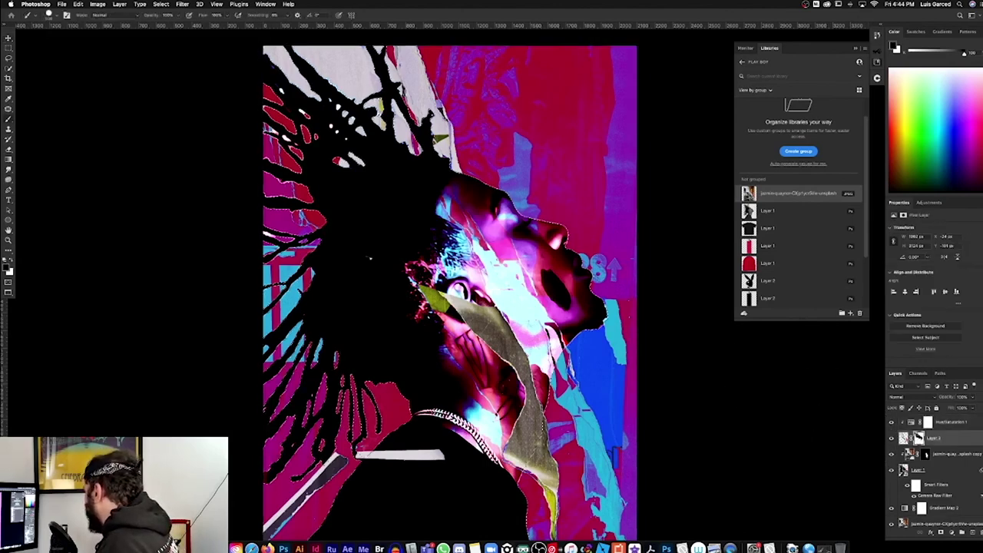
pyautogui.click(919, 437)
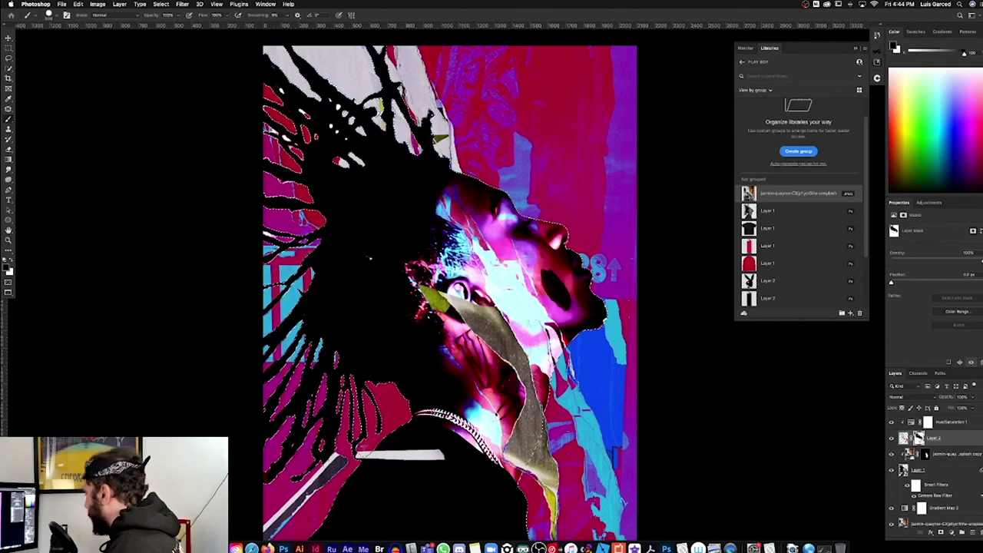
pyautogui.moveTo(444, 322); pyautogui.dragTo(494, 461)
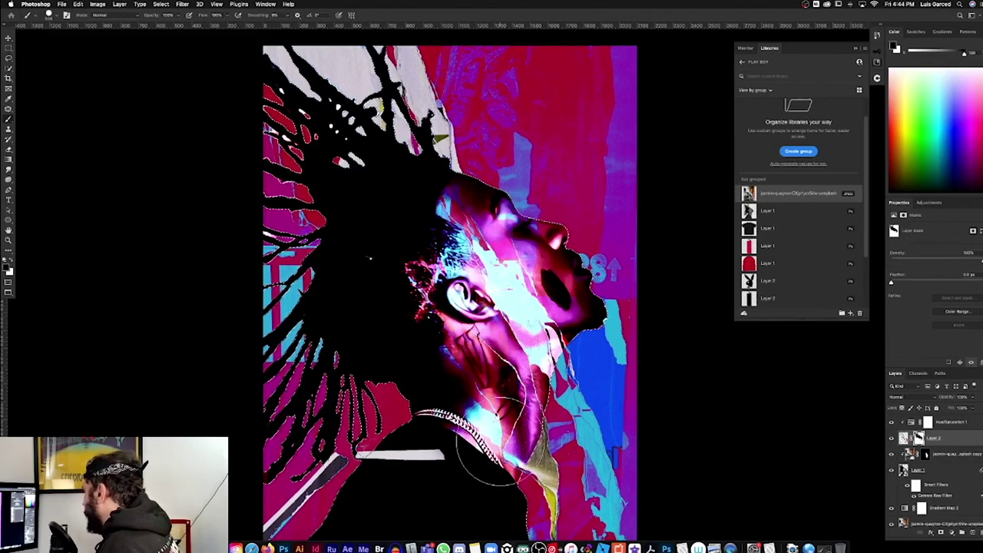
# Zoom and scroll around the poster to review the whole composition
pyautogui.hotkey('ctrl', '-')
pyautogui.hotkey('ctrl', '-')
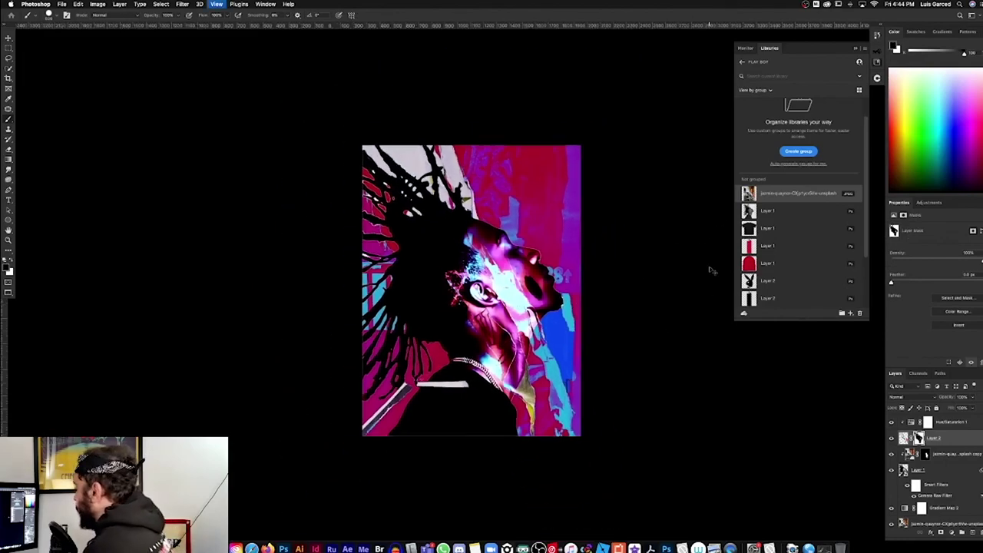
pyautogui.press('z')
pyautogui.moveTo(537, 282); pyautogui.dragTo(544, 282)
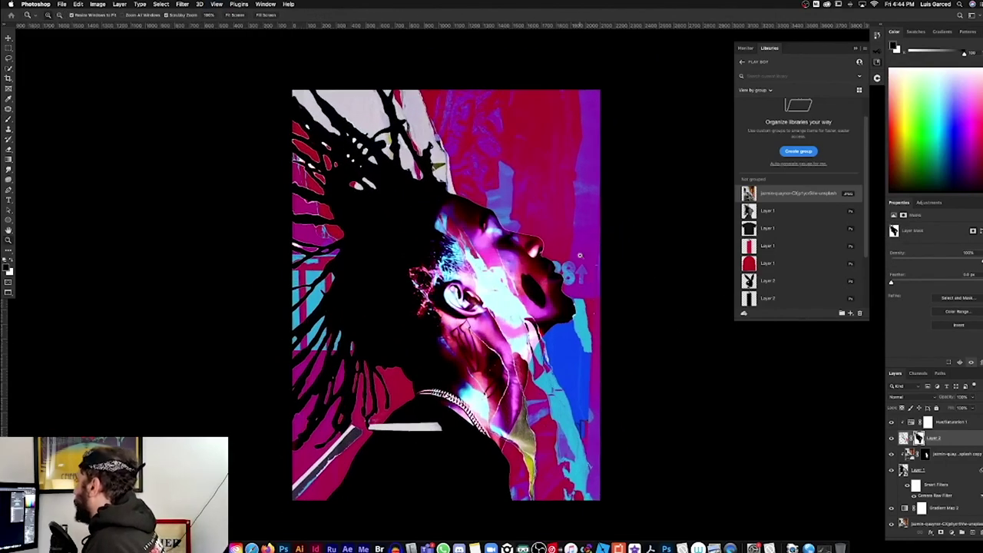
pyautogui.scroll(-2, 580, 255)
pyautogui.scroll(1, 581, 347)
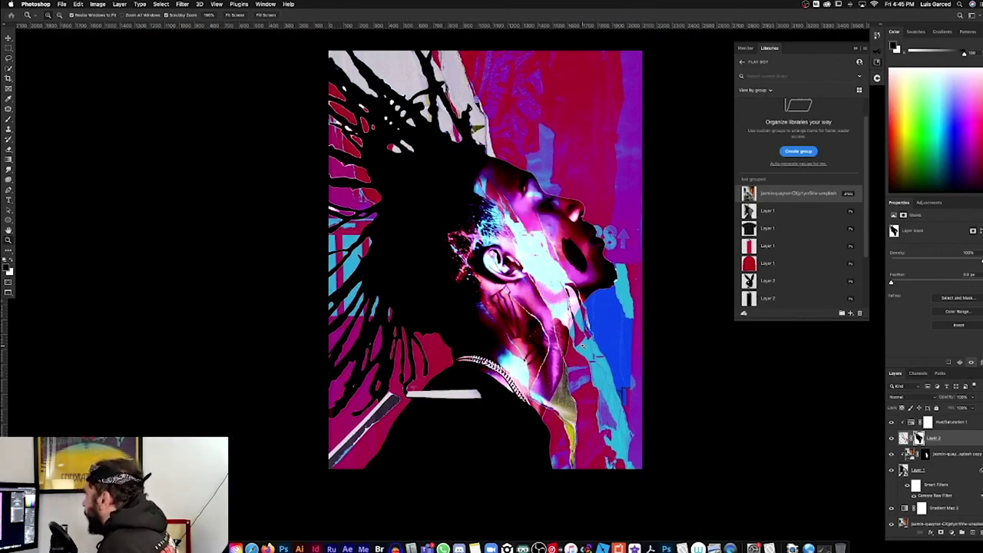
pyautogui.scroll(3, 486, 260)
pyautogui.scroll(-3, 499, 277)
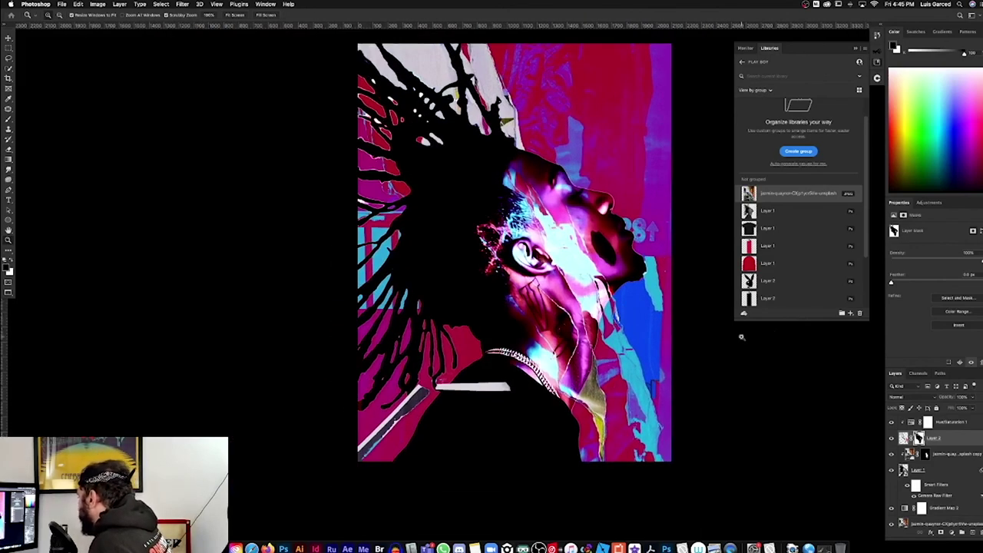
pyautogui.scroll(-3, 741, 307)
pyautogui.scroll(3, 614, 276)
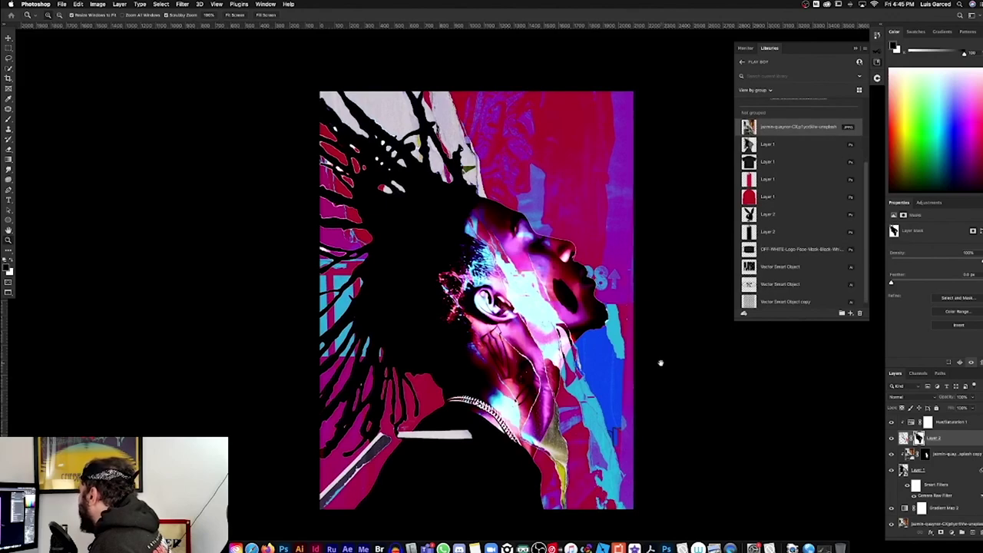
# Place the PLAYBOI Vector Smart Object from Libraries along the poster's bottom edge
pyautogui.moveTo(661, 363); pyautogui.dragTo(642, 323)
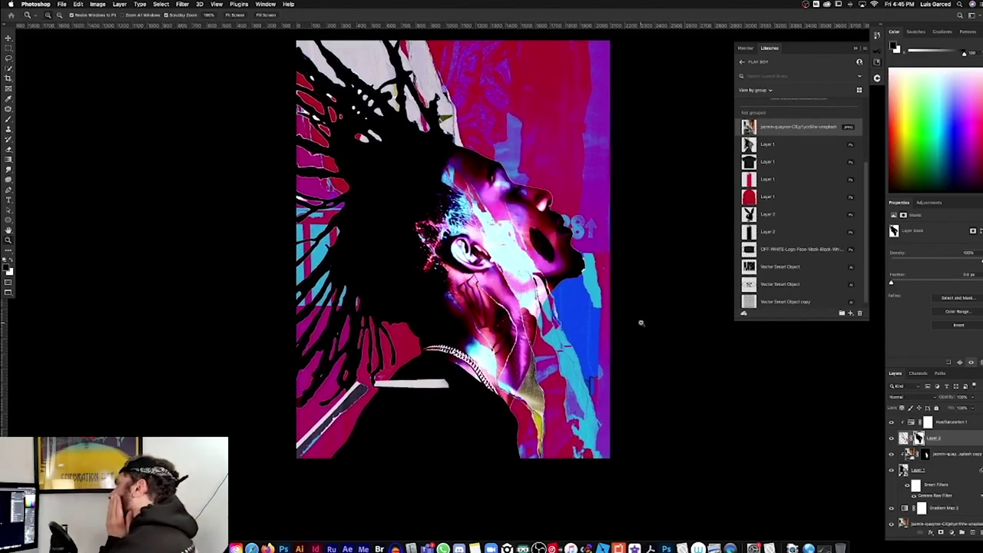
pyautogui.scroll(-2, 853, 281)
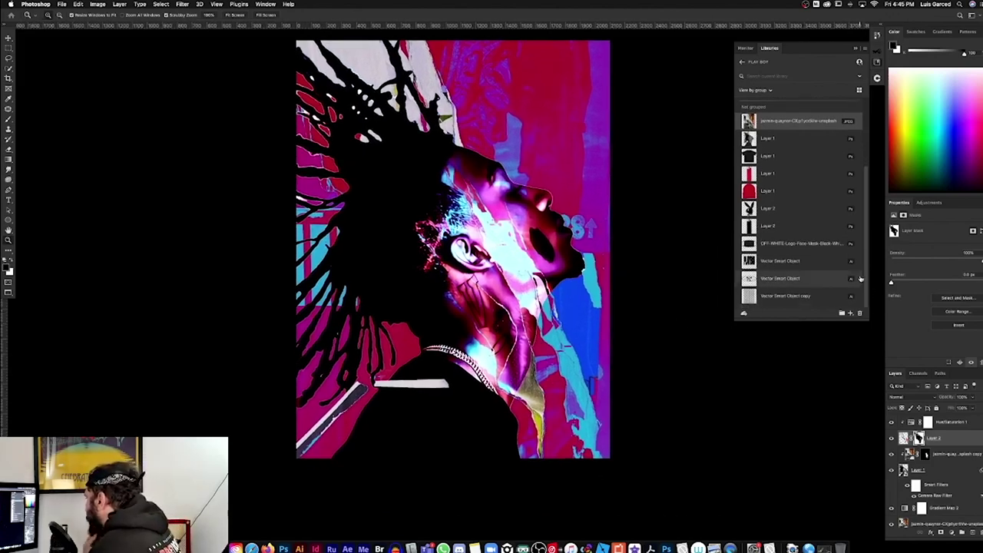
pyautogui.moveTo(757, 261); pyautogui.dragTo(522, 269)
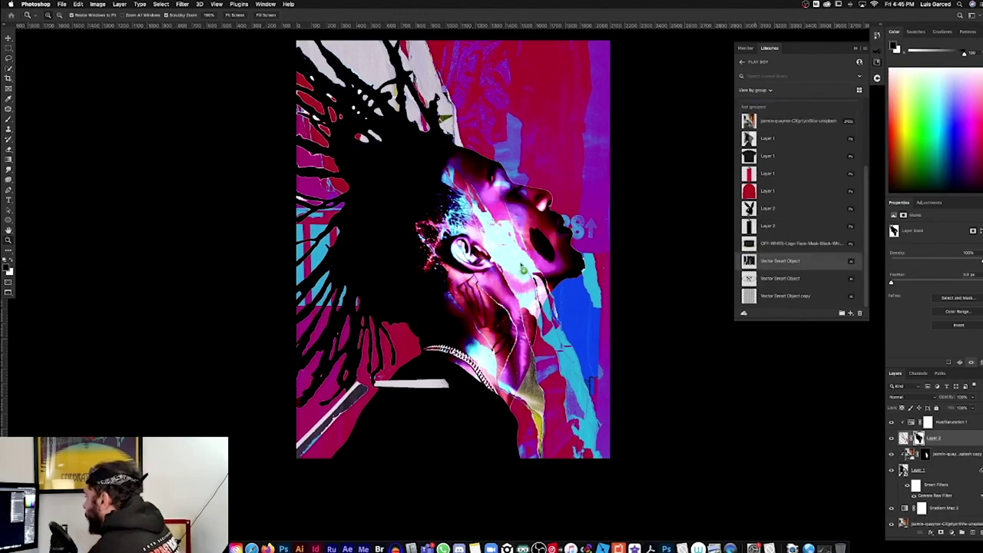
pyautogui.moveTo(417, 332); pyautogui.dragTo(417, 332)
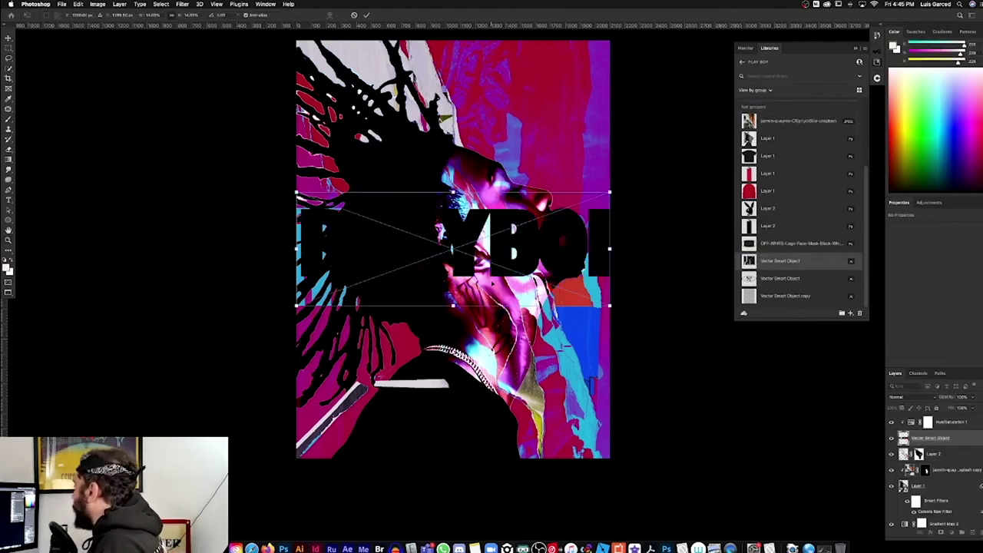
pyautogui.moveTo(524, 261); pyautogui.dragTo(525, 440)
pyautogui.press('Return')
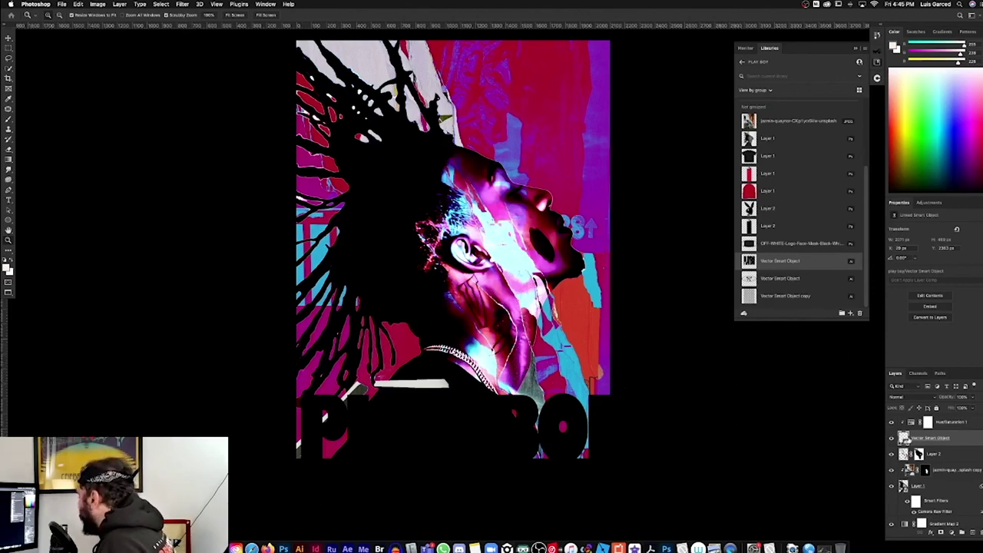
# Enlarge the portrait photo and shift it up and to the left
pyautogui.press('v')
pyautogui.moveTo(650, 423); pyautogui.dragTo(580, 421)
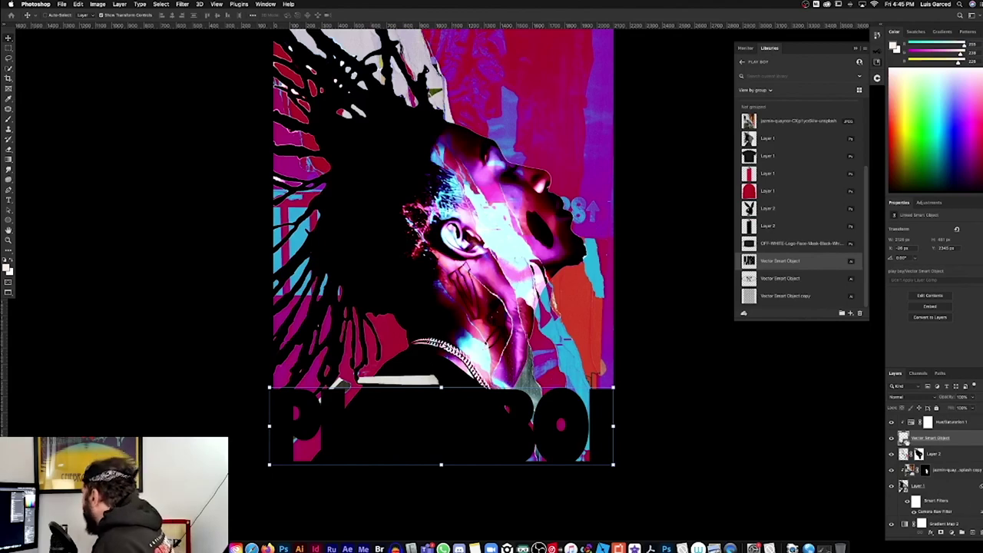
pyautogui.press('a')
pyautogui.rightClick(904, 438)
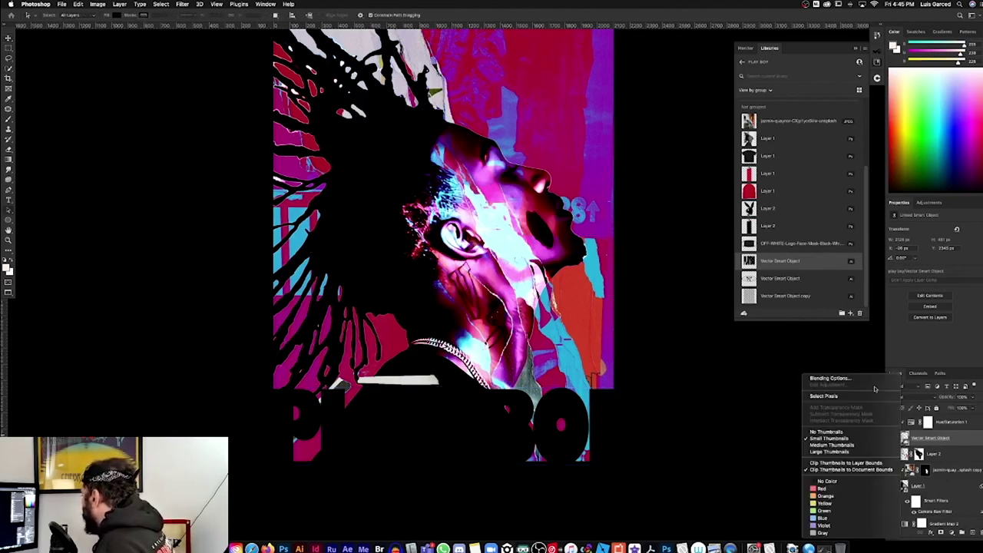
# Give the PLAYBOI lettering a white Color Overlay layer style
pyautogui.click(845, 379)
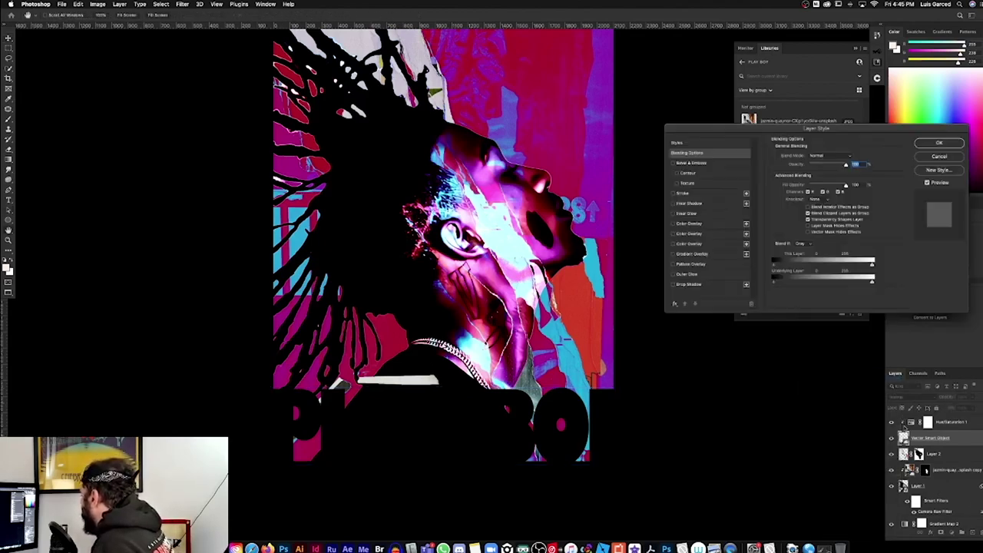
pyautogui.click(695, 223)
pyautogui.click(852, 157)
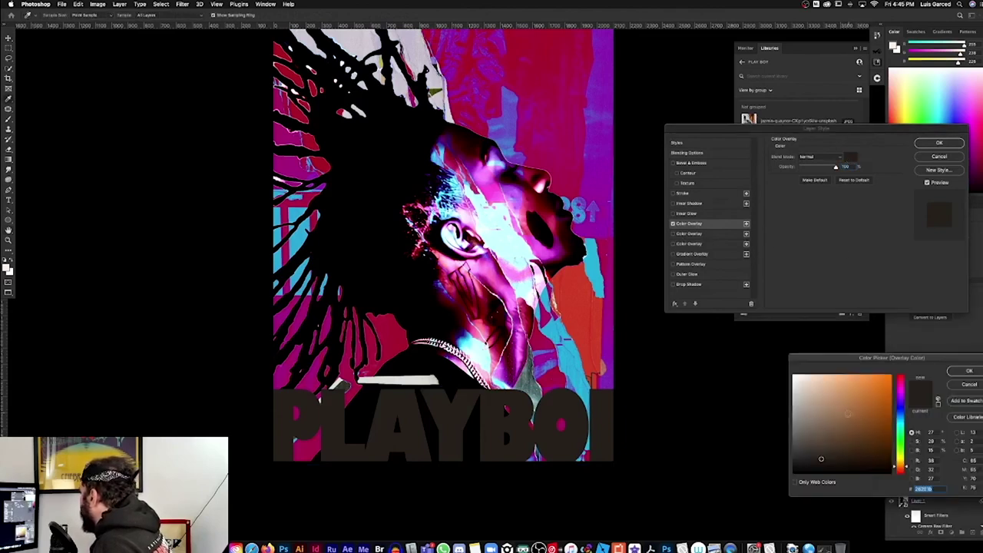
pyautogui.moveTo(849, 414); pyautogui.dragTo(747, 341)
pyautogui.click(970, 372)
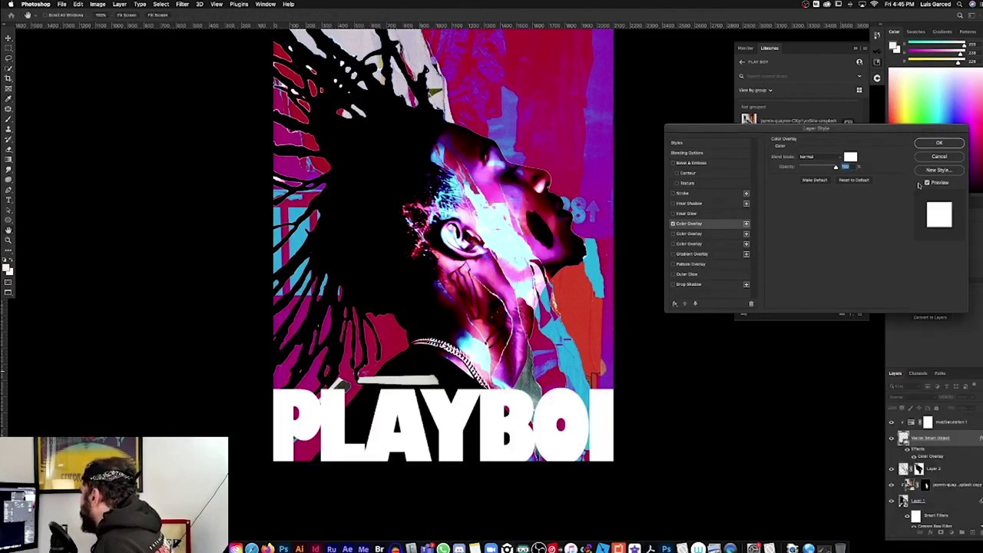
pyautogui.click(938, 144)
# Move the lettering layer up above the Hue/Saturation 1 adjustment
pyautogui.press('super+minus')
pyautogui.press('super+minus')
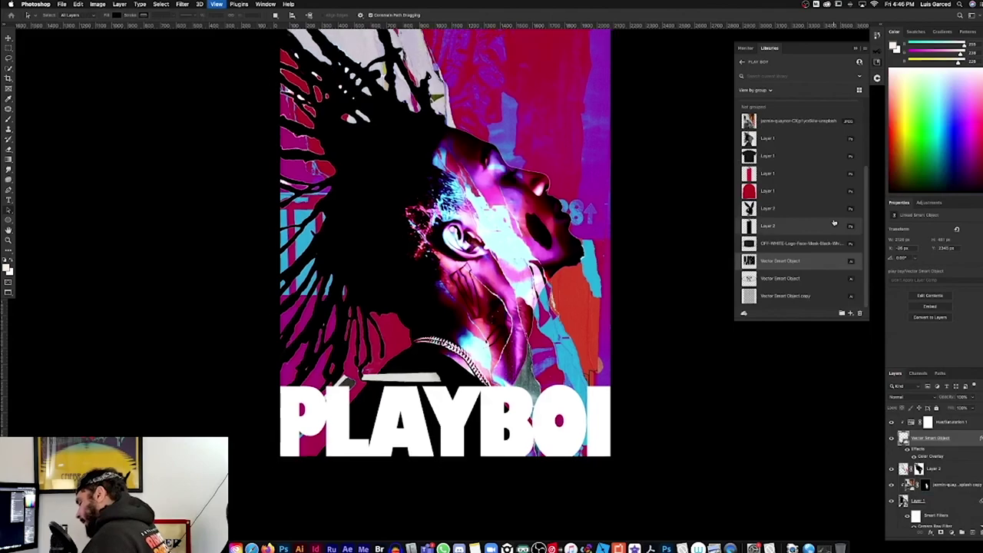
pyautogui.press('z')
pyautogui.moveTo(602, 300); pyautogui.dragTo(544, 341)
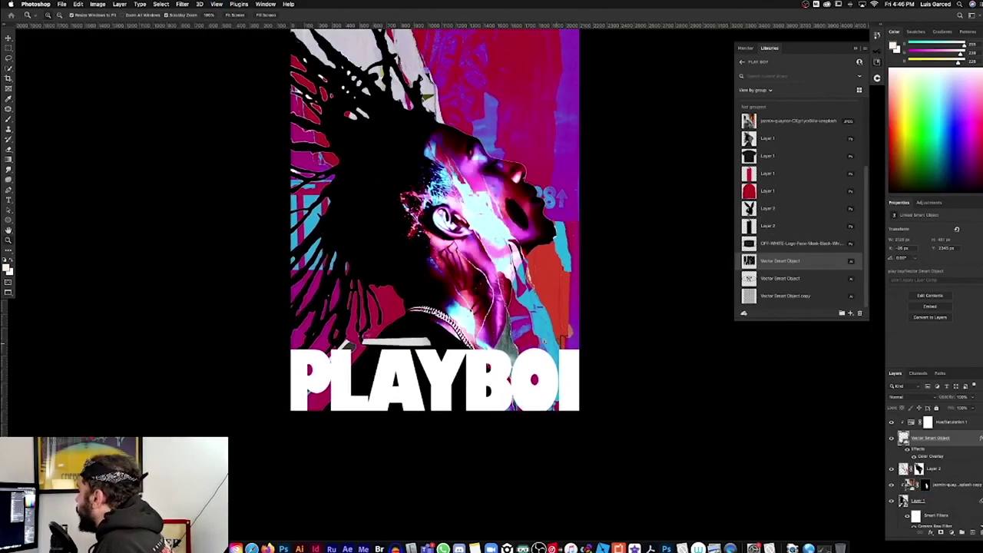
pyautogui.press('super+plus')
pyautogui.press('v')
pyautogui.press('super+bracketright')
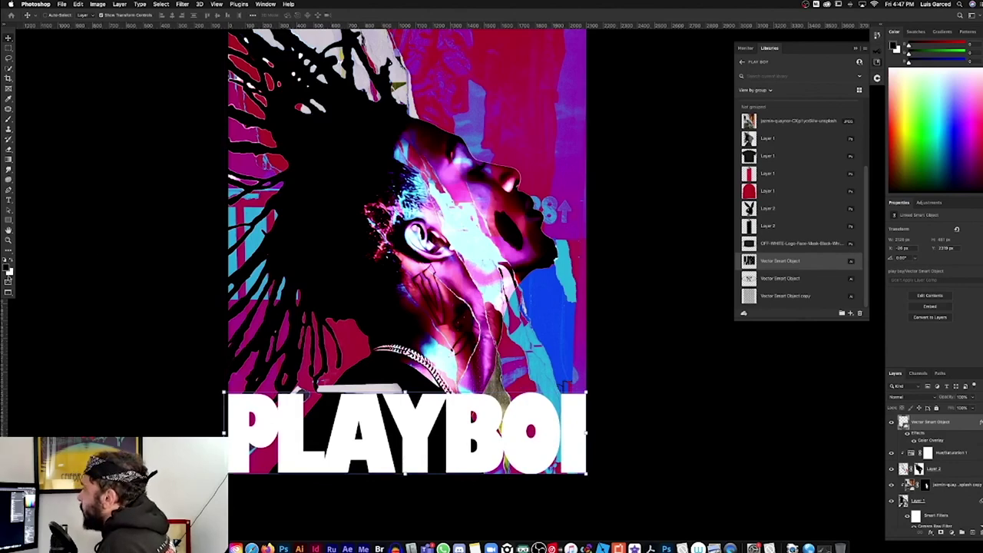
# Draw a rectangle across the PLAYBOI lettering band
pyautogui.click(8, 219)
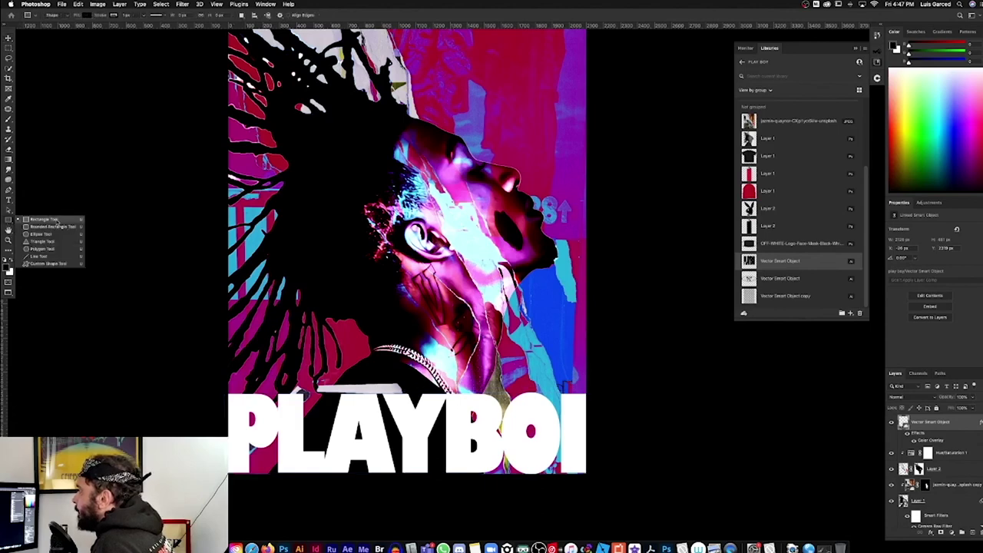
pyautogui.click(42, 221)
pyautogui.moveTo(228, 393); pyautogui.dragTo(589, 474)
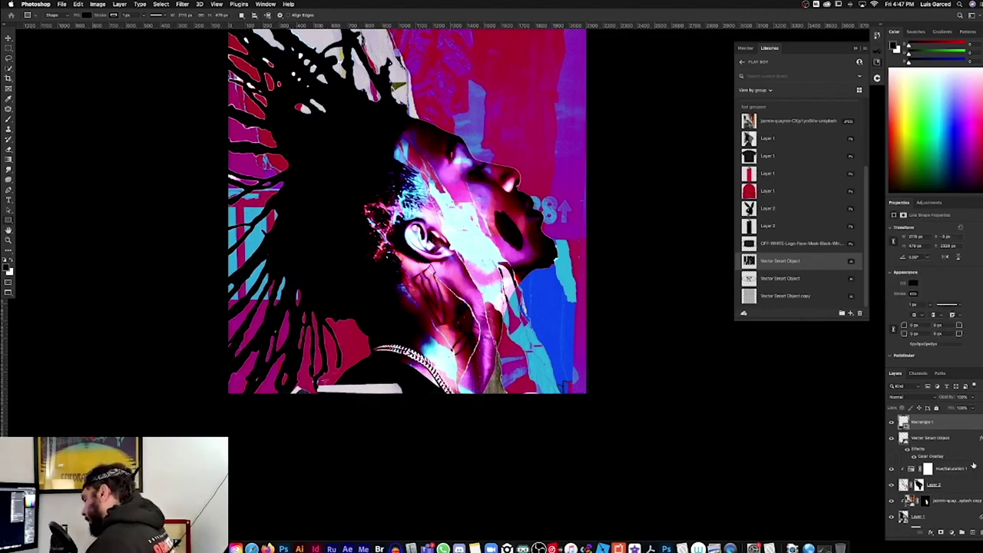
# Move the lettering layer above Rectangle 1 and reframe the whole poster
pyautogui.moveTo(929, 437); pyautogui.dragTo(925, 449)
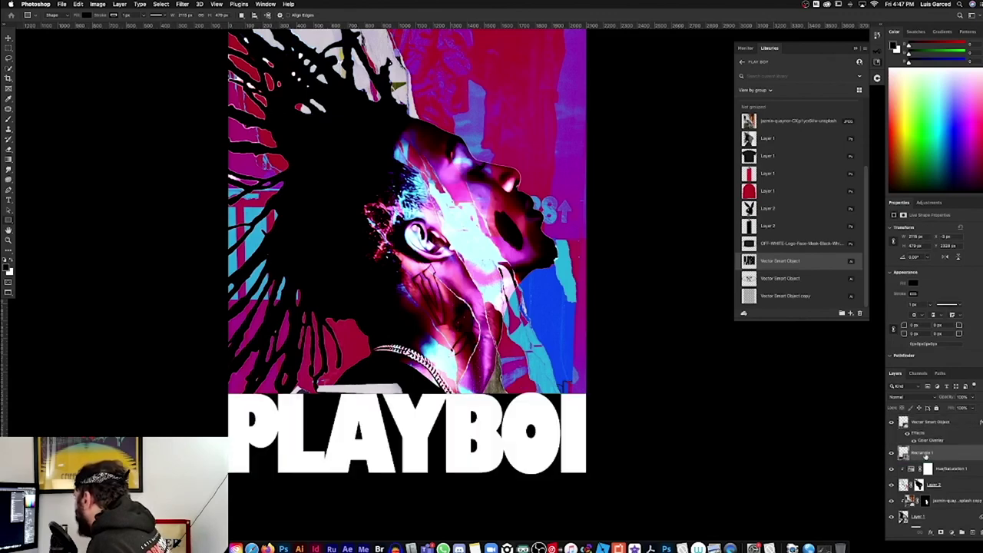
pyautogui.keyDown('alt'); pyautogui.click(498, 395); pyautogui.keyUp('alt')
pyautogui.keyDown('alt'); pyautogui.click(507, 358); pyautogui.keyUp('alt')
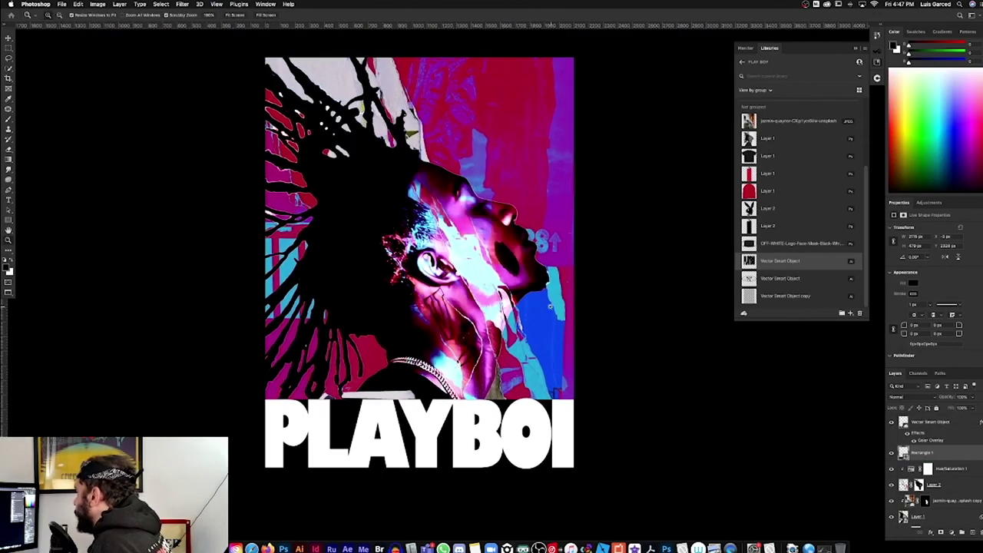
pyautogui.moveTo(597, 312); pyautogui.dragTo(601, 368)
pyautogui.scroll(-4, 451, 412)
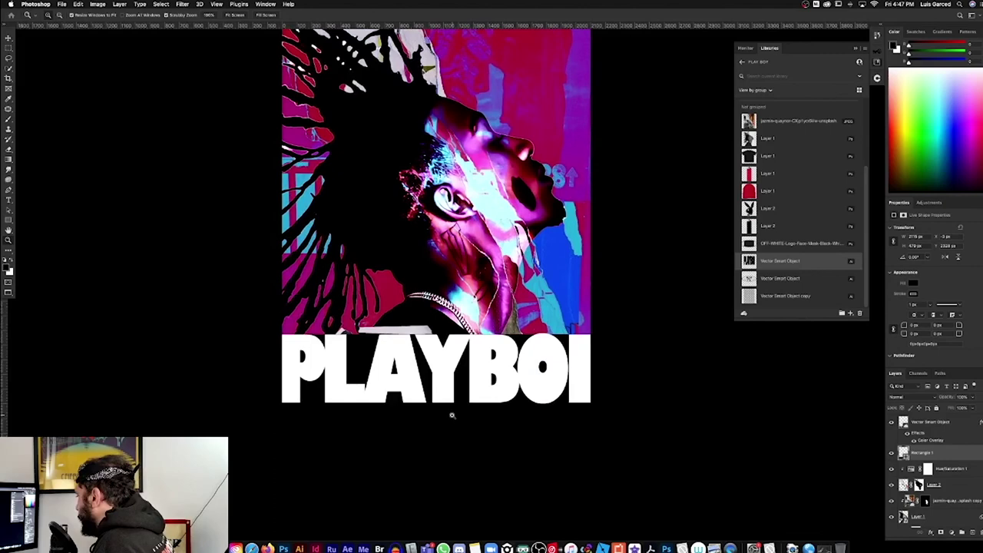
pyautogui.click(450, 413)
pyautogui.moveTo(492, 361); pyautogui.dragTo(618, 352)
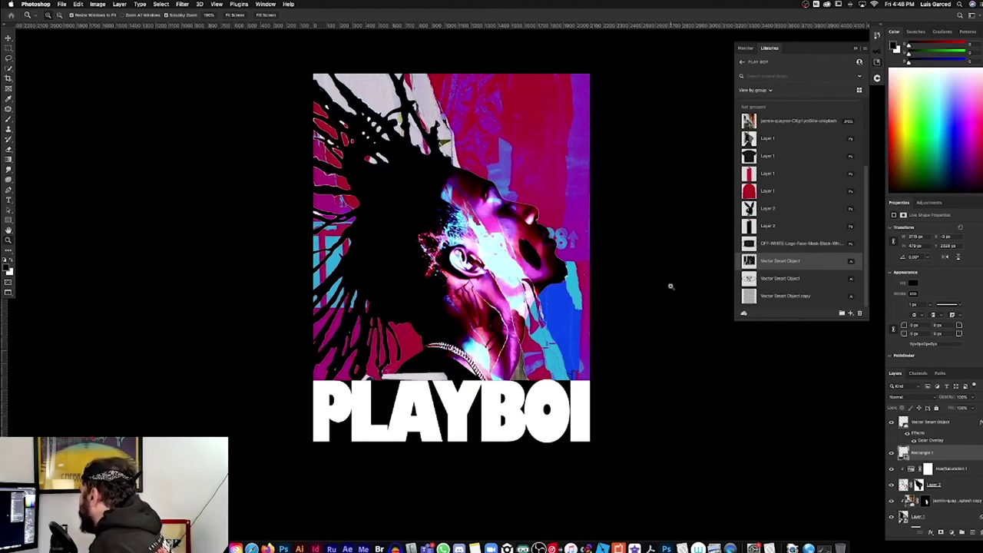
pyautogui.moveTo(661, 364); pyautogui.dragTo(530, 413)
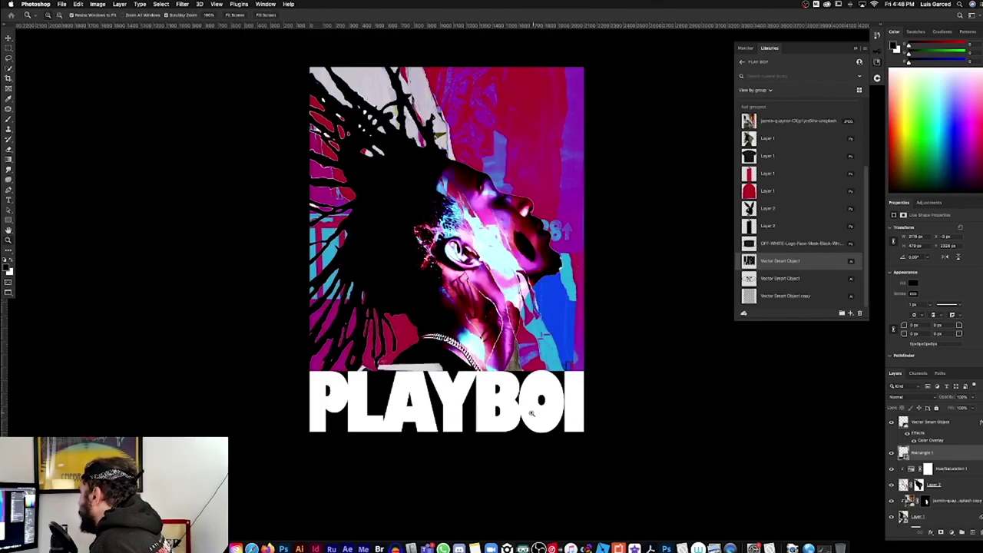
# Place the bunny graphic from Libraries, shrink it, and move it into PLAYBOI's O
pyautogui.press('v')
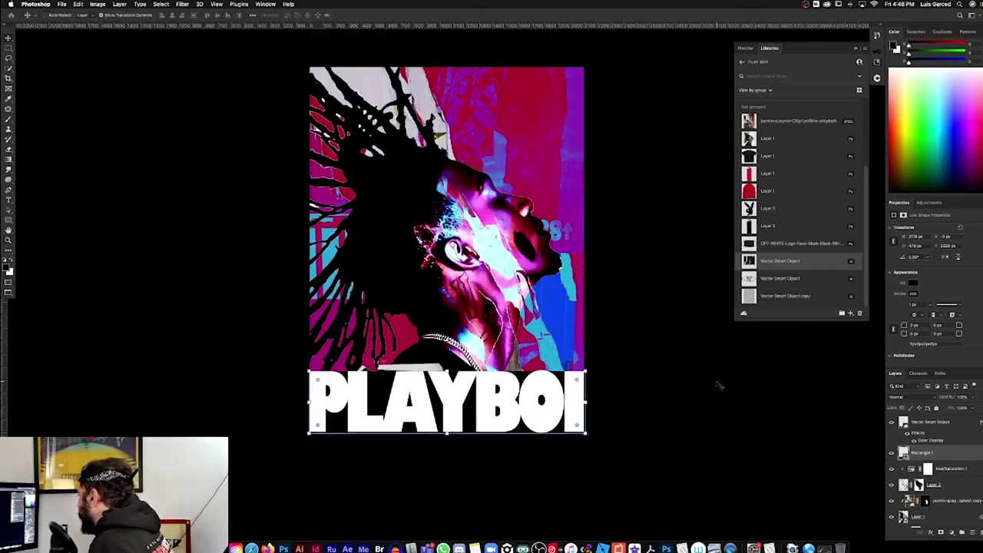
pyautogui.click(799, 208)
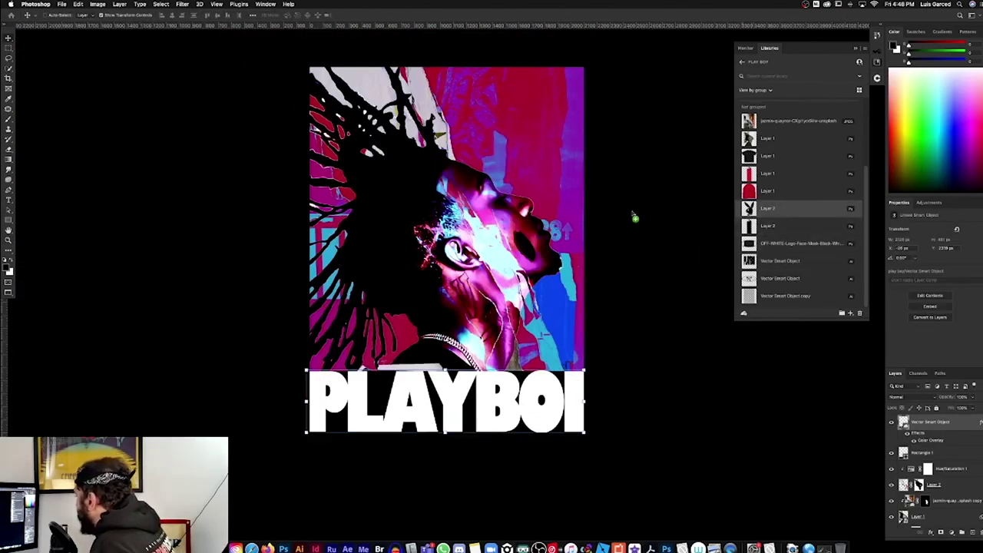
pyautogui.moveTo(634, 218); pyautogui.dragTo(452, 192)
pyautogui.moveTo(509, 243); pyautogui.dragTo(492, 291)
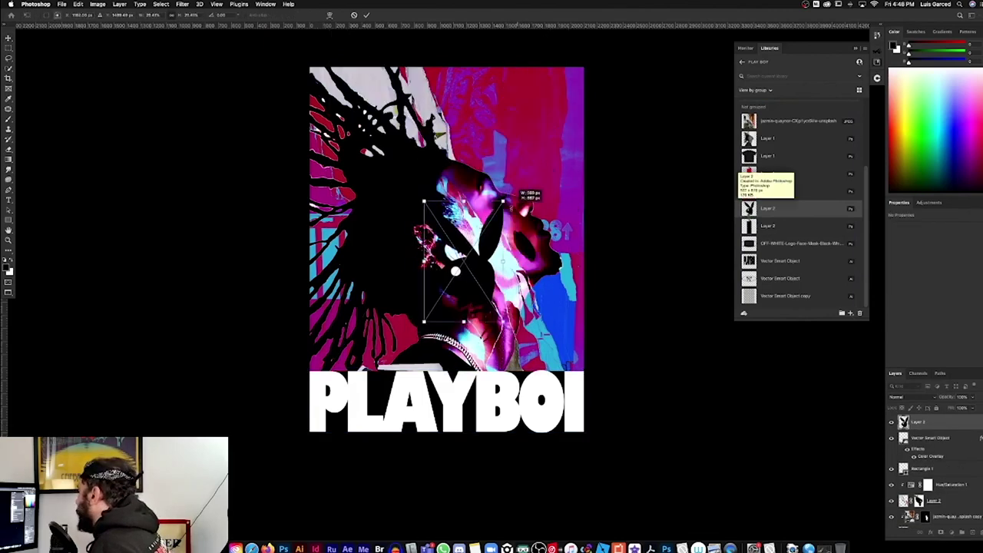
pyautogui.press('Return')
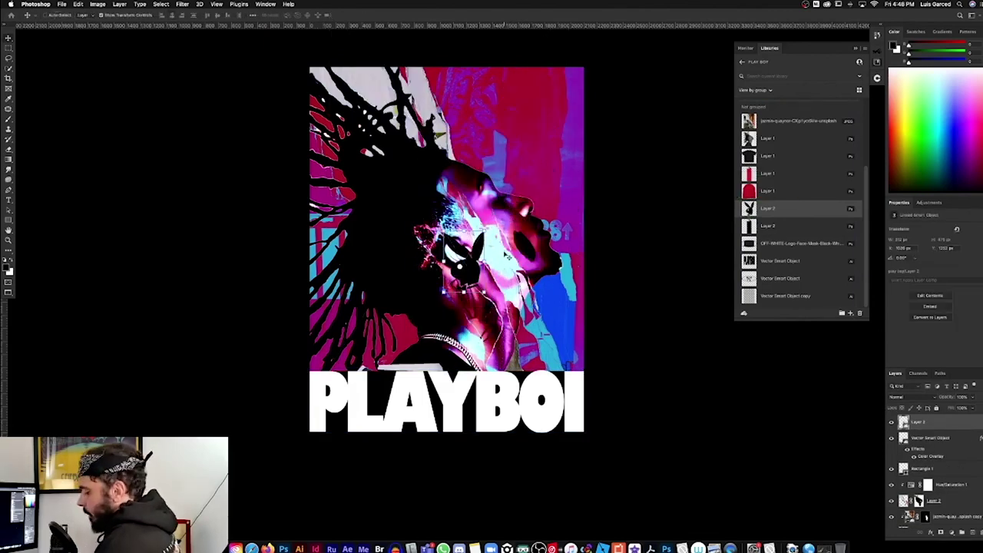
pyautogui.moveTo(465, 257); pyautogui.dragTo(560, 377)
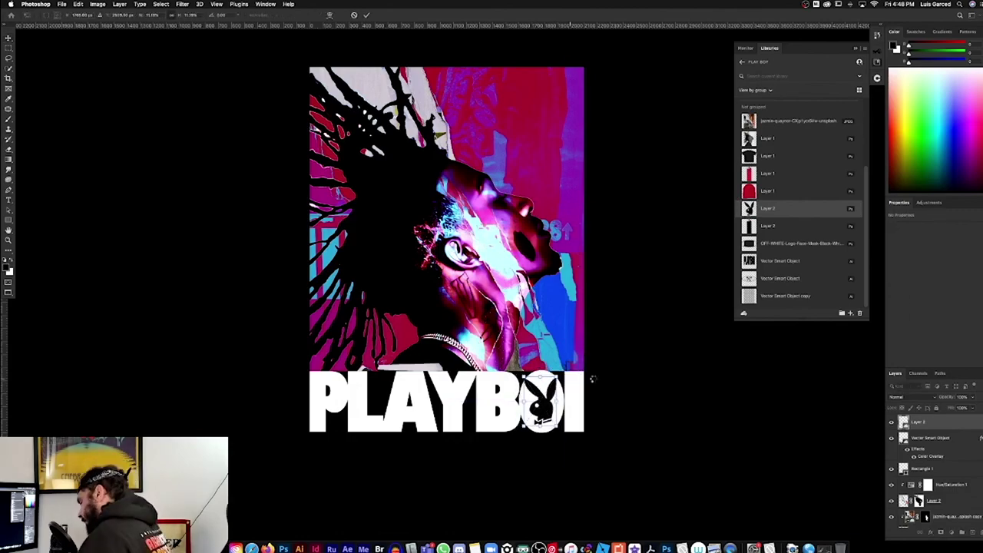
# Centre the bunny logo inside the O and zoom in to check it
pyautogui.scroll(5, 588, 377)
pyautogui.hotkey('ctrl', 't')
pyautogui.press('Return')
pyautogui.scroll(-3, 523, 415)
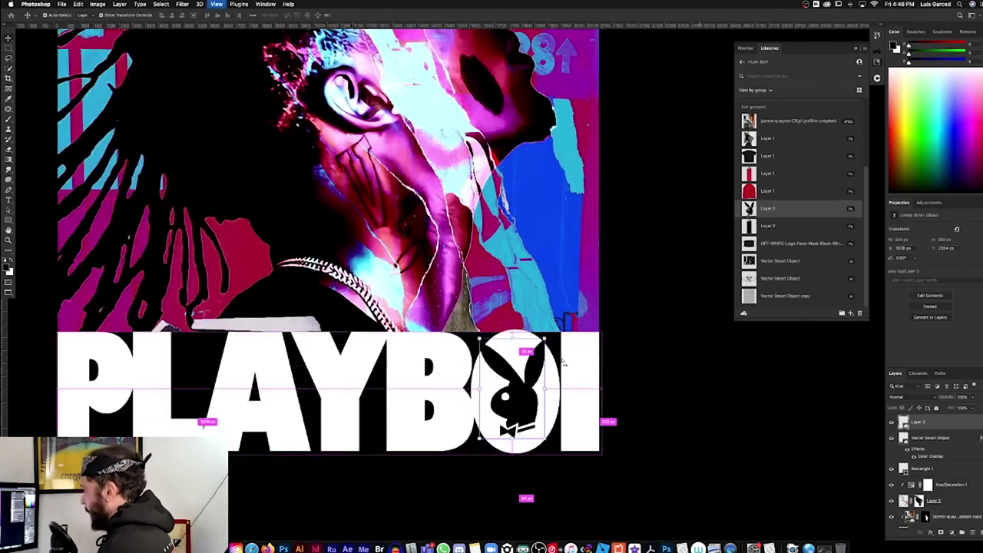
pyautogui.scroll(-2, 515, 369)
pyautogui.moveTo(522, 349)
pyautogui.mouseDown()
pyautogui.moveTo(528, 344)
pyautogui.moveTo(499, 326)
pyautogui.mouseUp()
pyautogui.scroll(3, 568, 349)
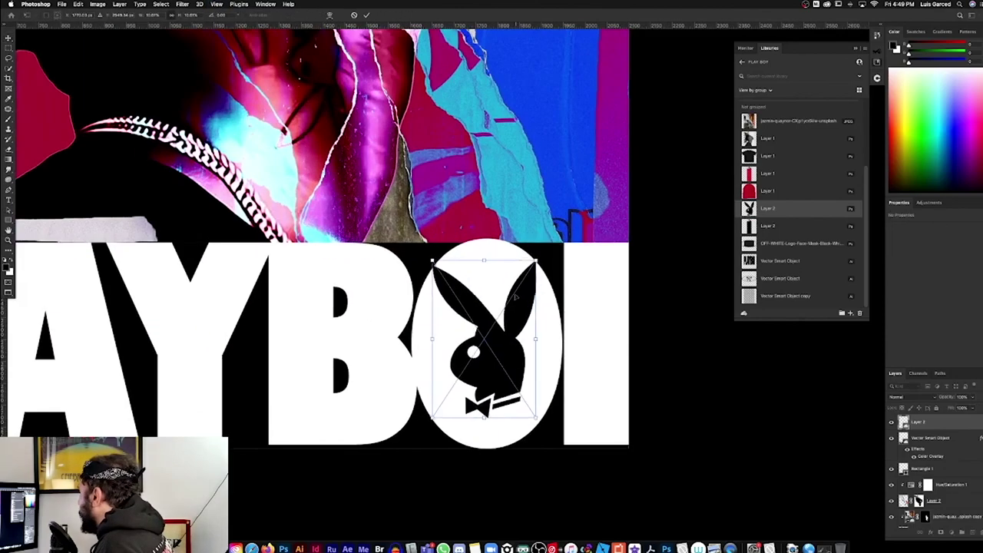
pyautogui.scroll(-3, 564, 270)
pyautogui.scroll(-2, 564, 270)
pyautogui.press('z')
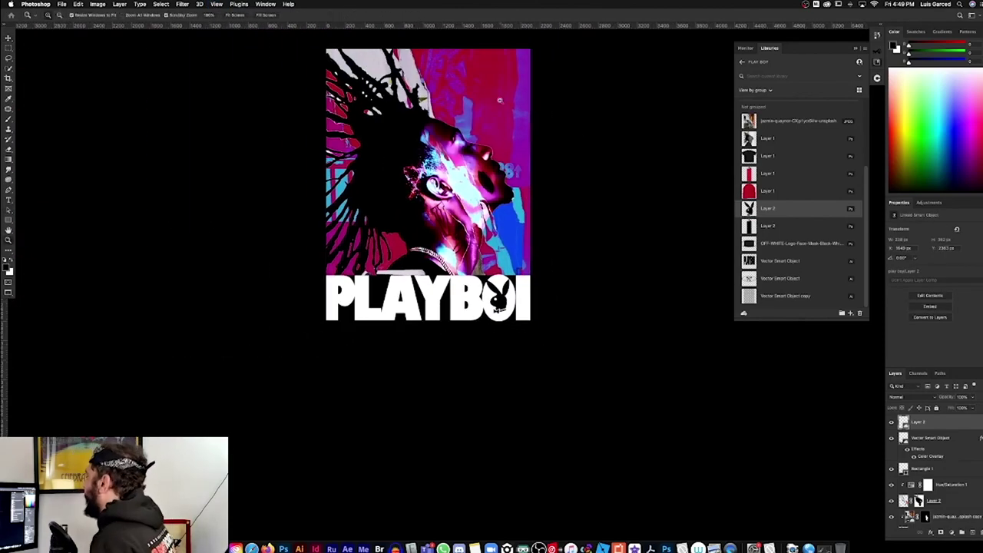
pyautogui.scroll(4, 564, 271)
pyautogui.scroll(-1, 512, 105)
pyautogui.scroll(1, 464, 153)
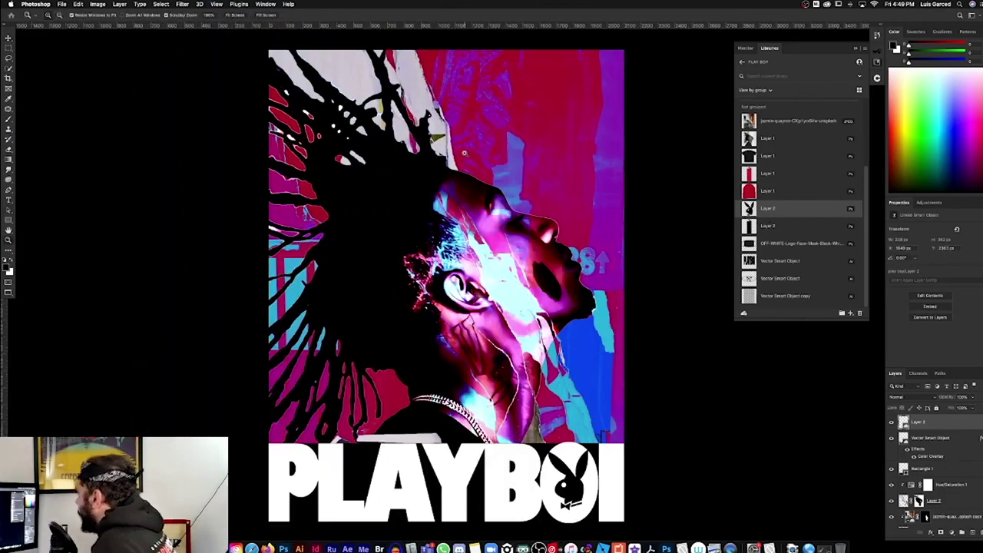
pyautogui.scroll(1, 721, 264)
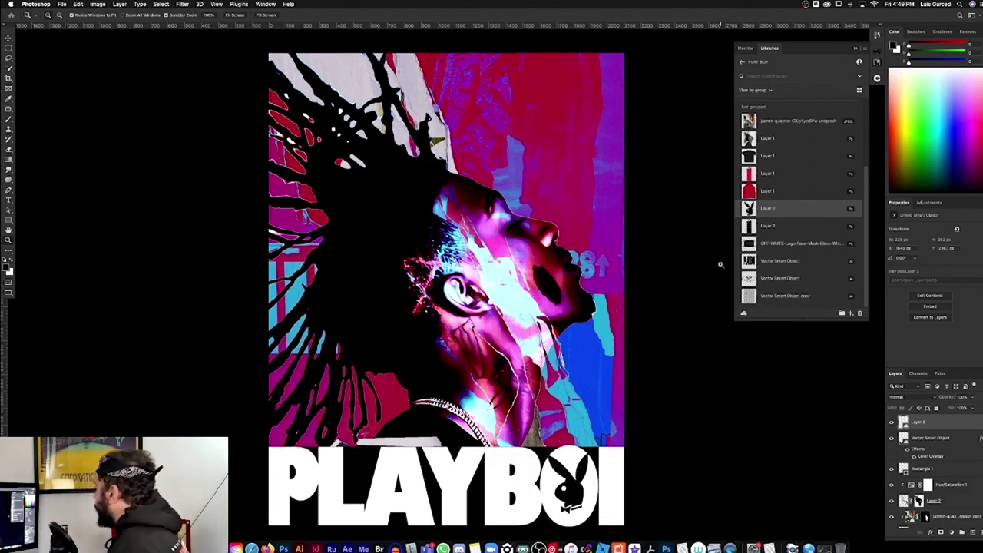
# Place the bunny pattern from Libraries and scale it to cover the poster
pyautogui.moveTo(785, 295); pyautogui.dragTo(418, 181)
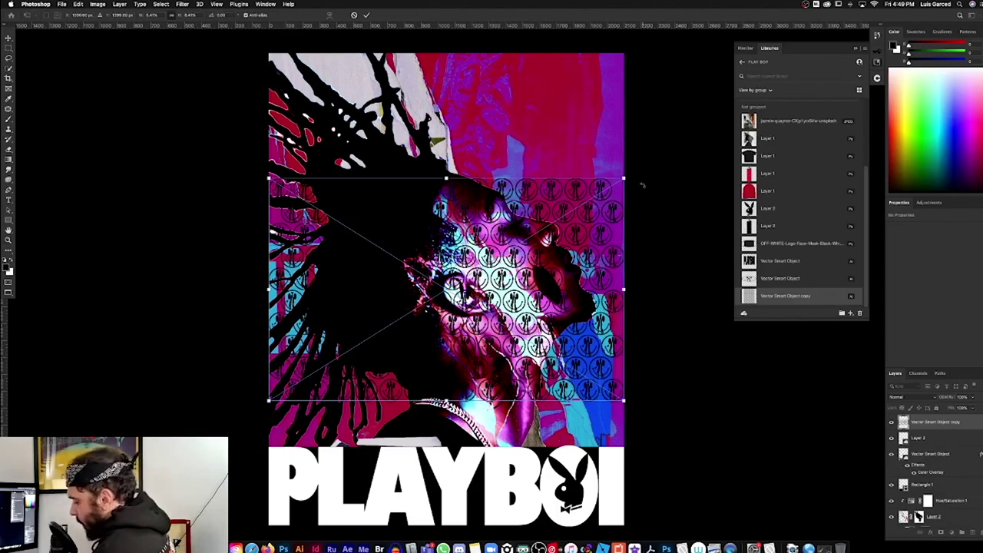
pyautogui.press('super+minus')
pyautogui.press('super+minus')
pyautogui.moveTo(574, 223); pyautogui.dragTo(693, 118)
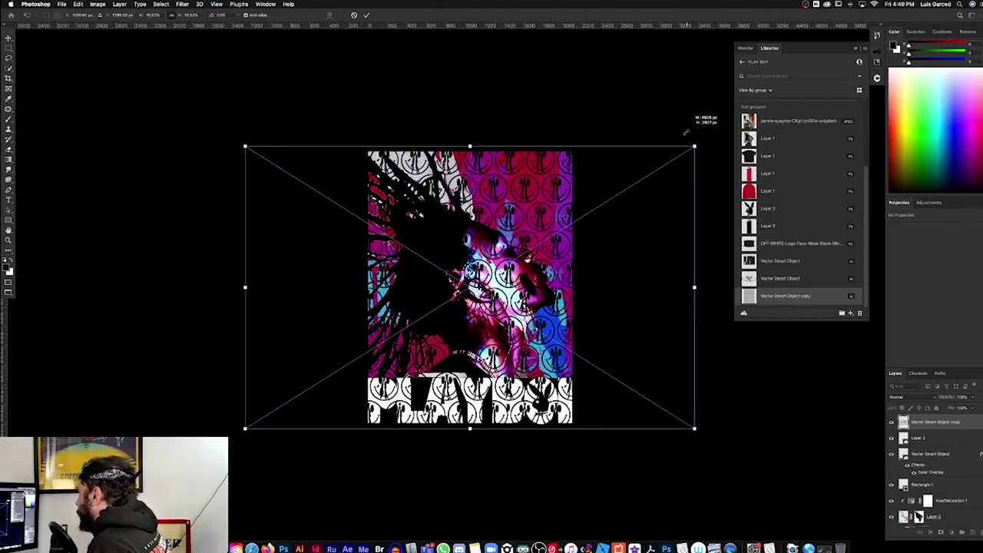
pyautogui.press('Return')
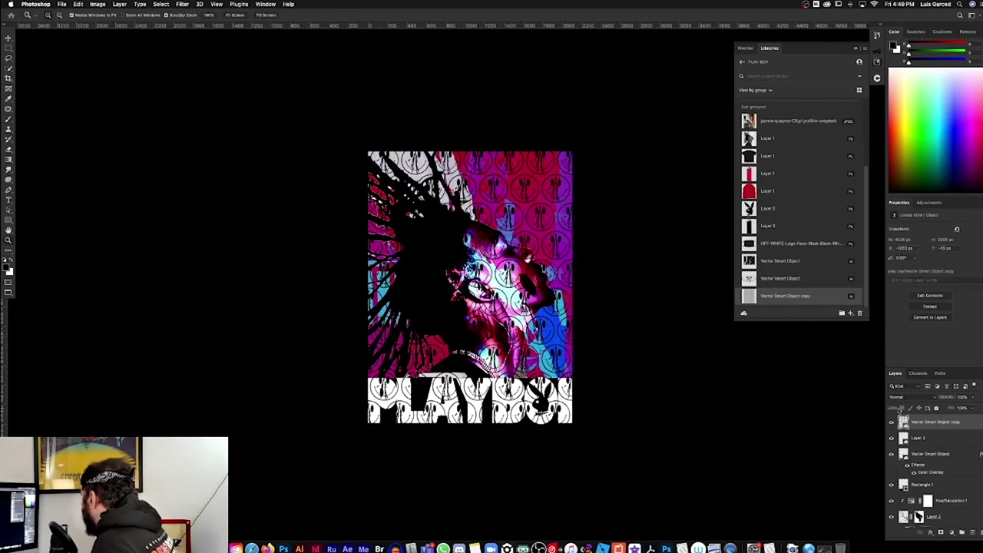
# Move the pattern layer to just above Gradient Map 2
pyautogui.moveTo(901, 422)
pyautogui.mouseDown()
pyautogui.moveTo(909, 540)
pyautogui.moveTo(907, 451)
pyautogui.mouseUp()
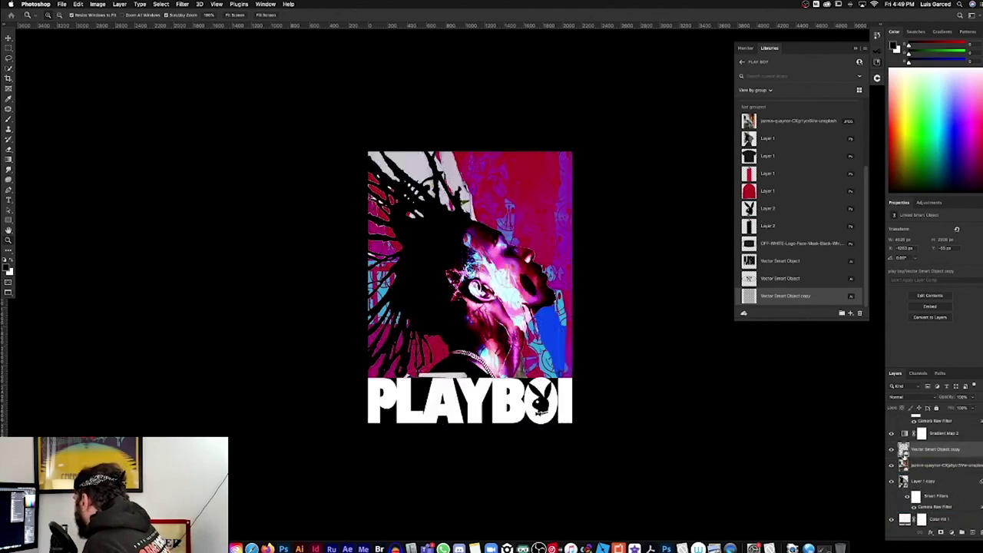
pyautogui.moveTo(908, 463)
pyautogui.mouseDown()
pyautogui.moveTo(905, 400)
pyautogui.moveTo(912, 496)
pyautogui.mouseUp()
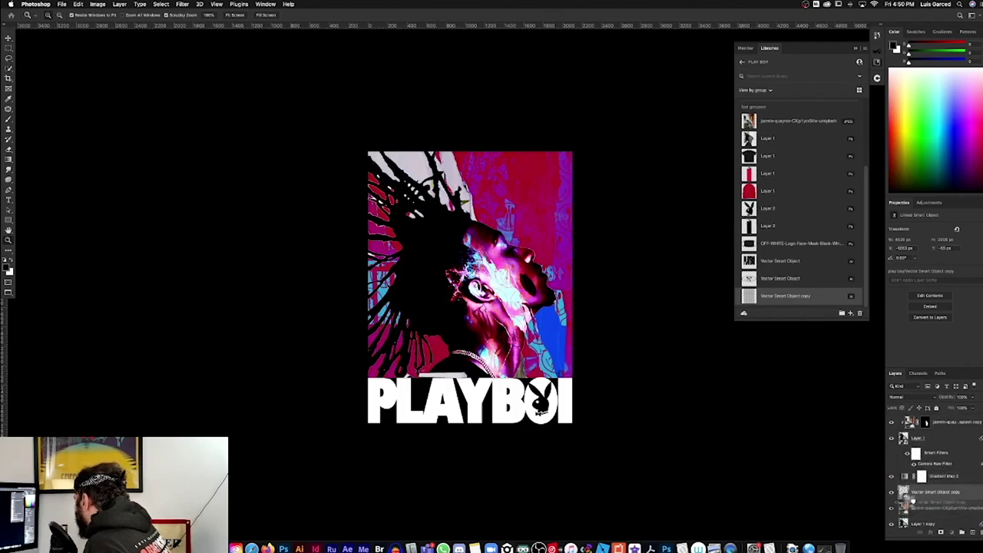
pyautogui.moveTo(912, 495); pyautogui.dragTo(920, 484)
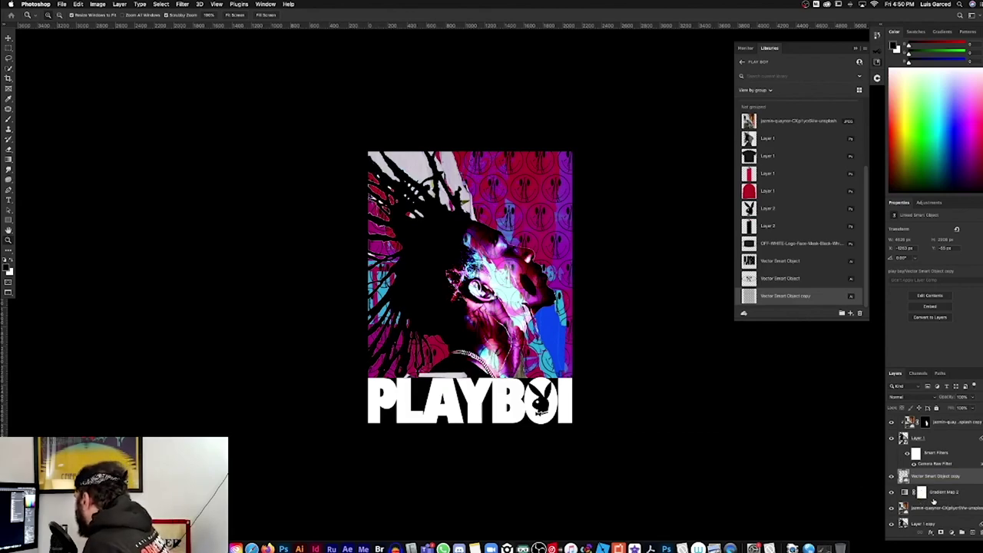
pyautogui.rightClick(905, 438)
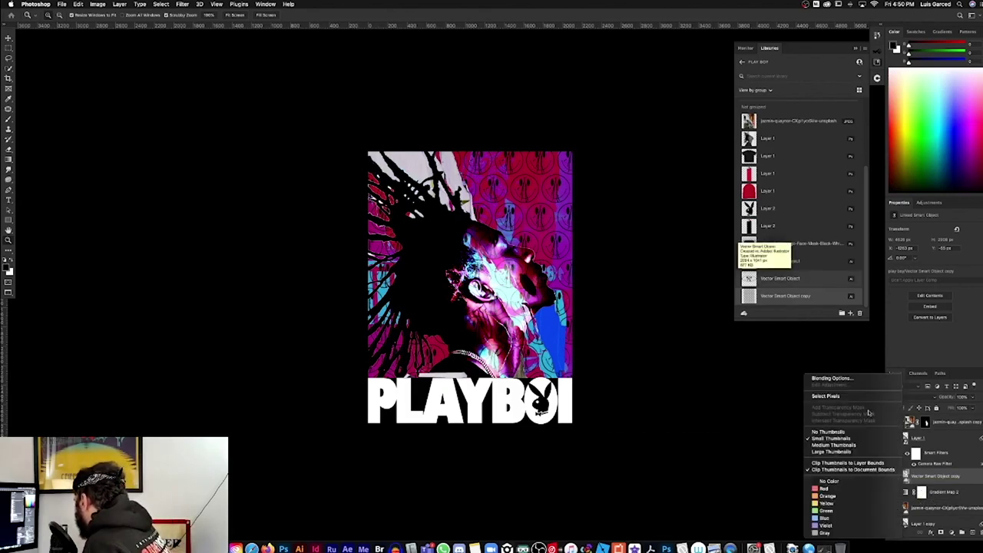
# Give the bunny pattern a white Color Overlay layer style
pyautogui.click(832, 377)
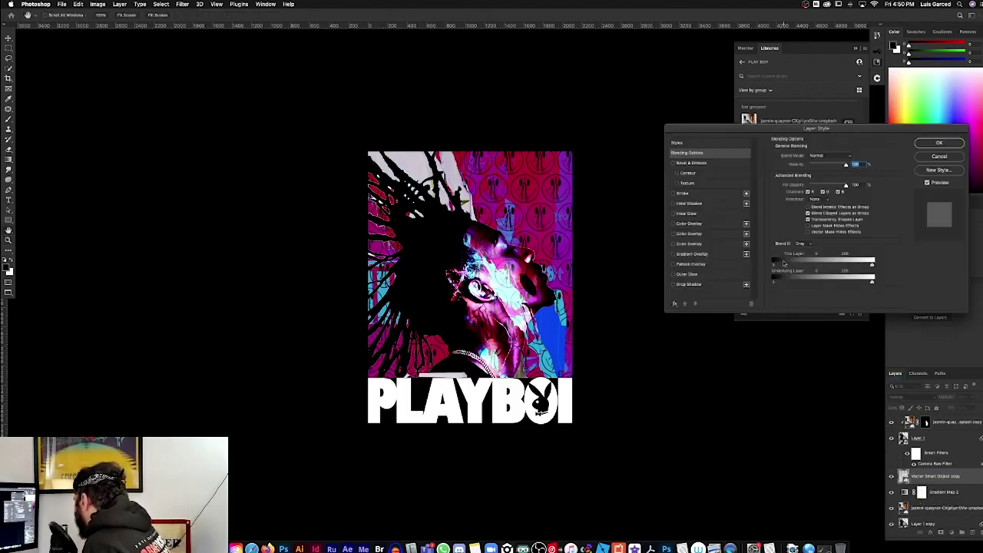
pyautogui.click(704, 223)
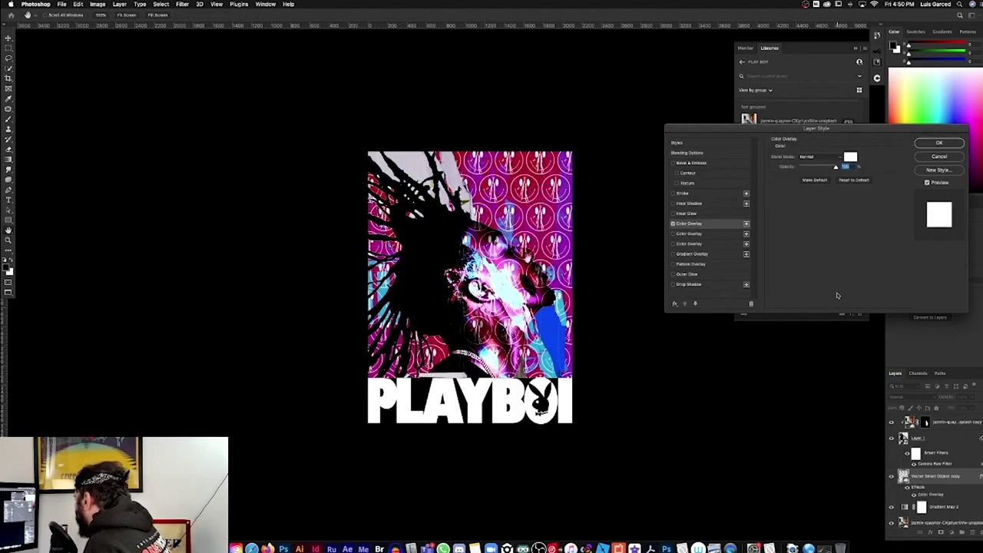
pyautogui.press('Return')
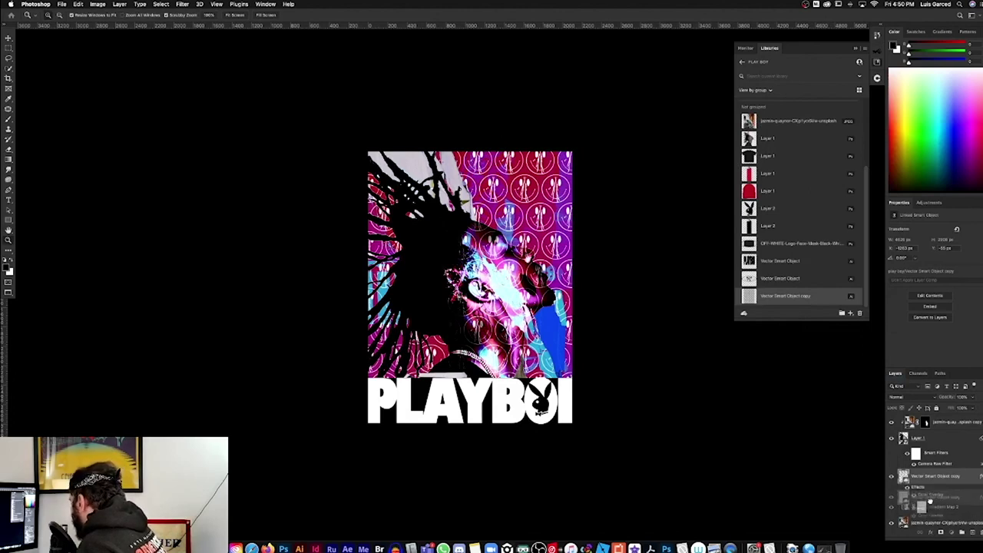
# Add an inverted layer mask to the pattern layer, then place the smiley graphic
pyautogui.scroll(2, 932, 480)
pyautogui.click(953, 468)
pyautogui.scroll(-1, 933, 476)
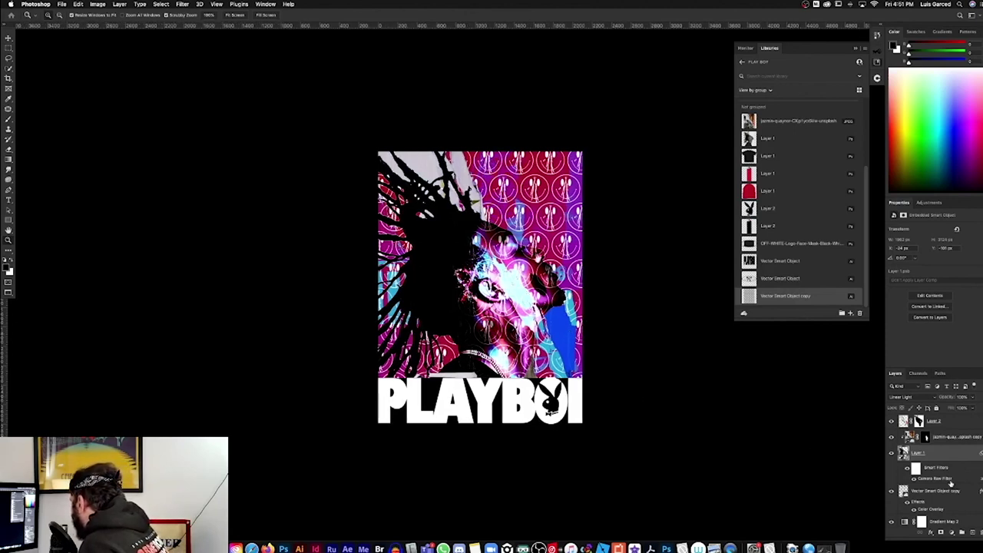
pyautogui.click(905, 492)
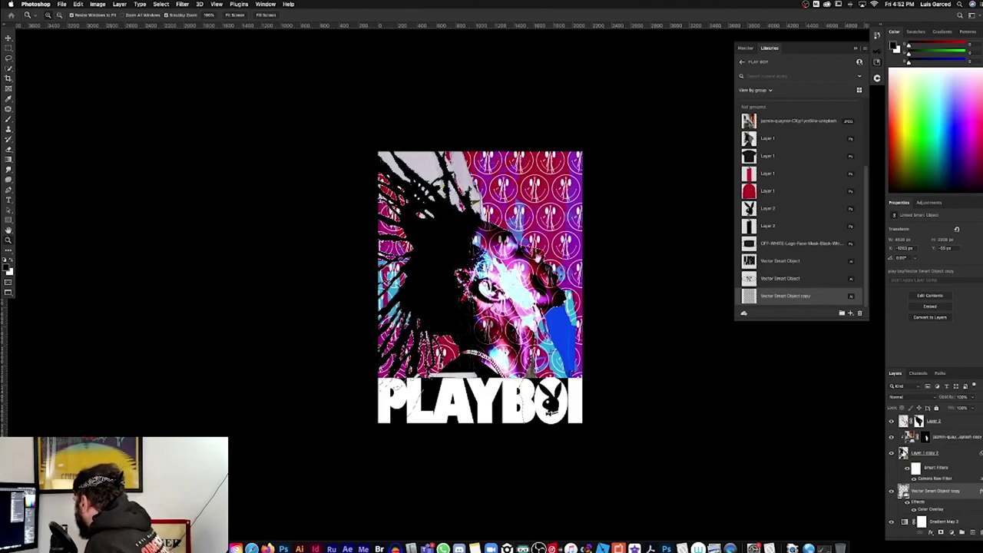
pyautogui.click(941, 531)
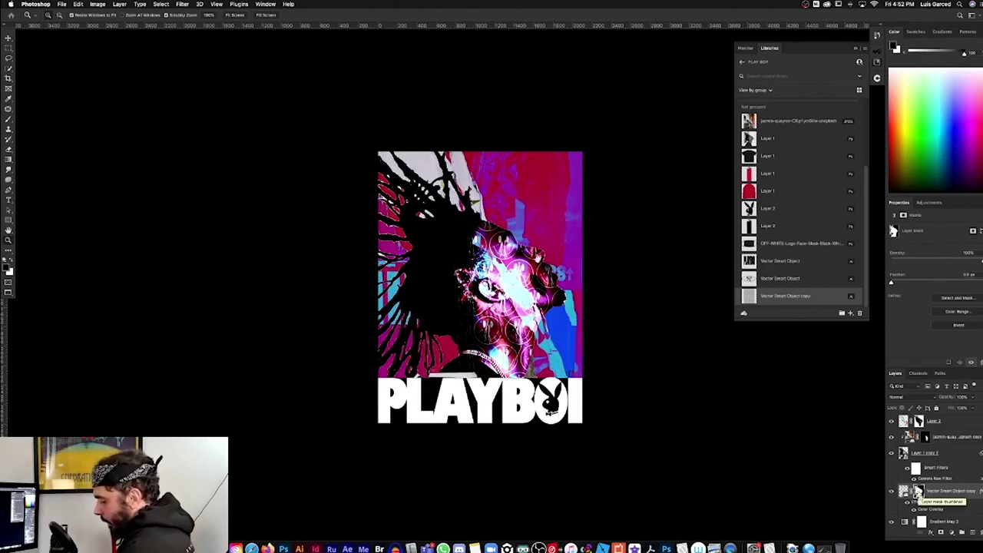
pyautogui.press('super+i')
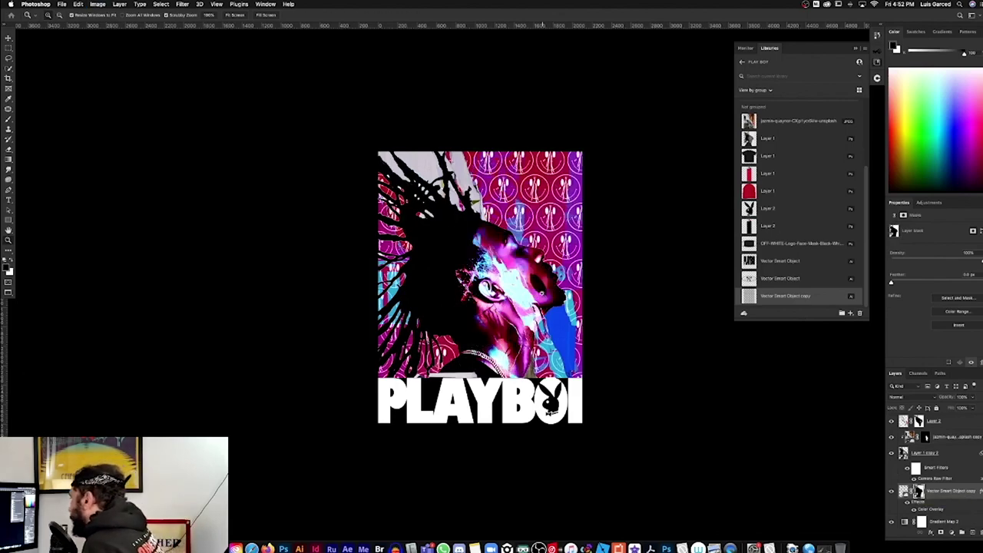
pyautogui.moveTo(779, 278)
pyautogui.mouseDown()
pyautogui.moveTo(585, 138)
pyautogui.moveTo(483, 221)
pyautogui.mouseUp()
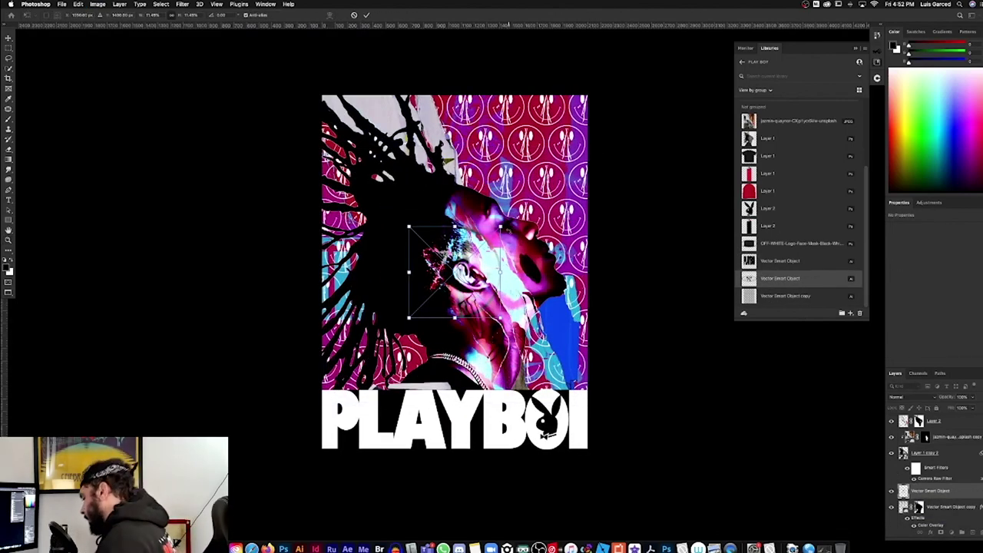
# Convert the smiley to an embedded smart object, open it, and shrink the smiley slightly
pyautogui.press('Return')
pyautogui.press('Return')
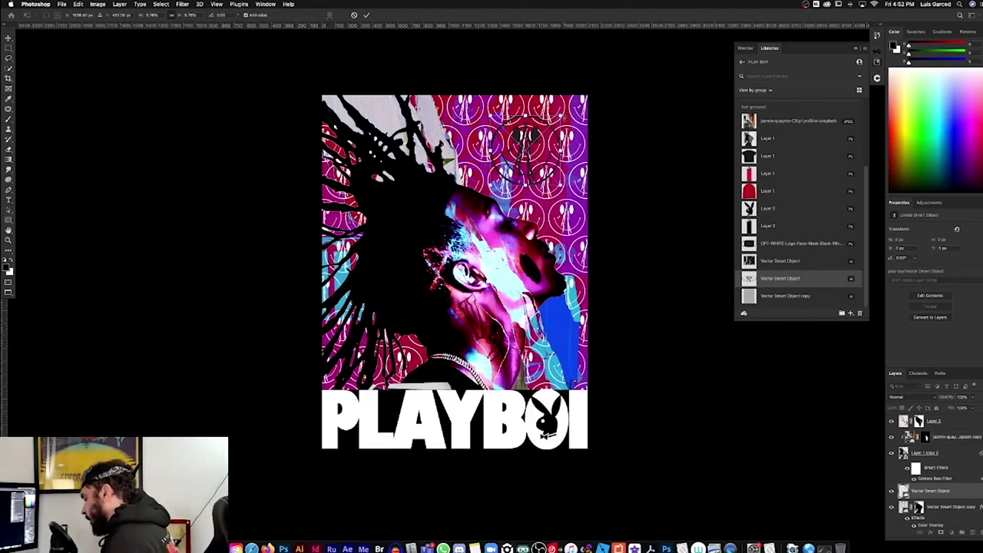
pyautogui.scroll(2, 533, 125)
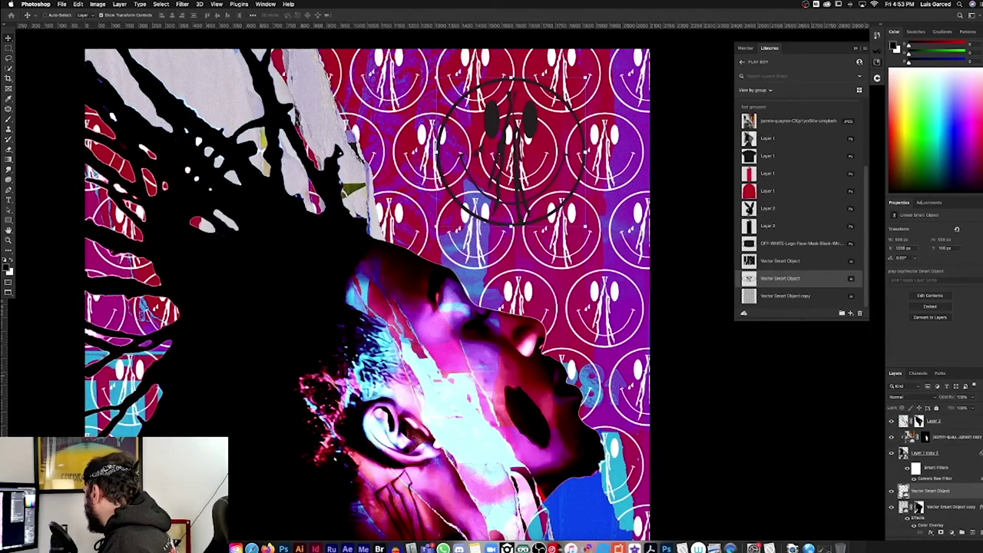
pyautogui.rightClick(929, 490)
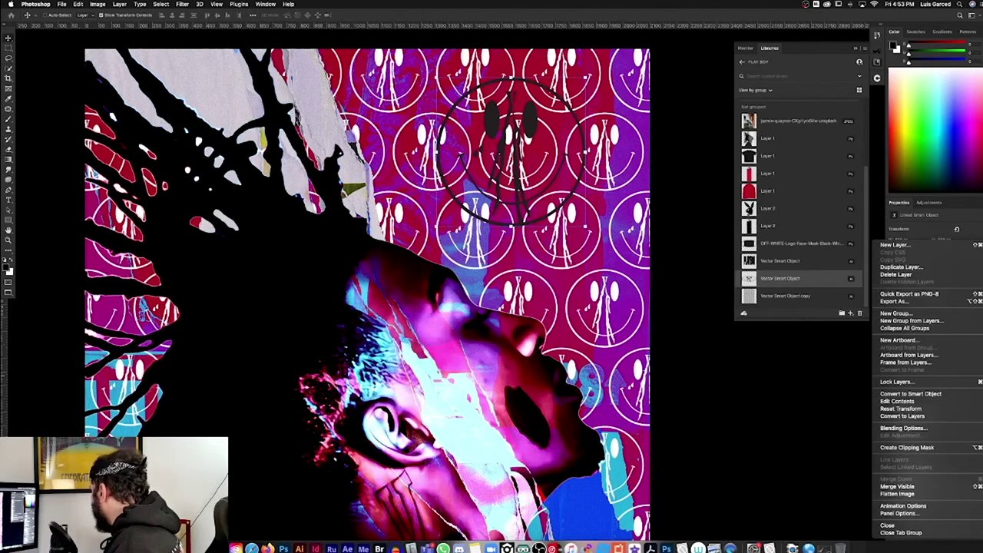
pyautogui.click(935, 395)
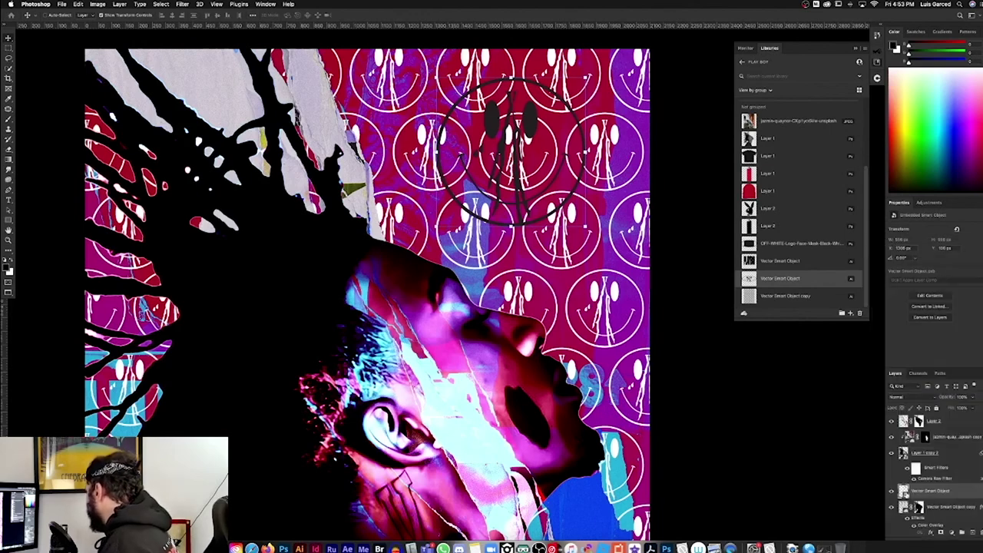
pyautogui.doubleClick(904, 492)
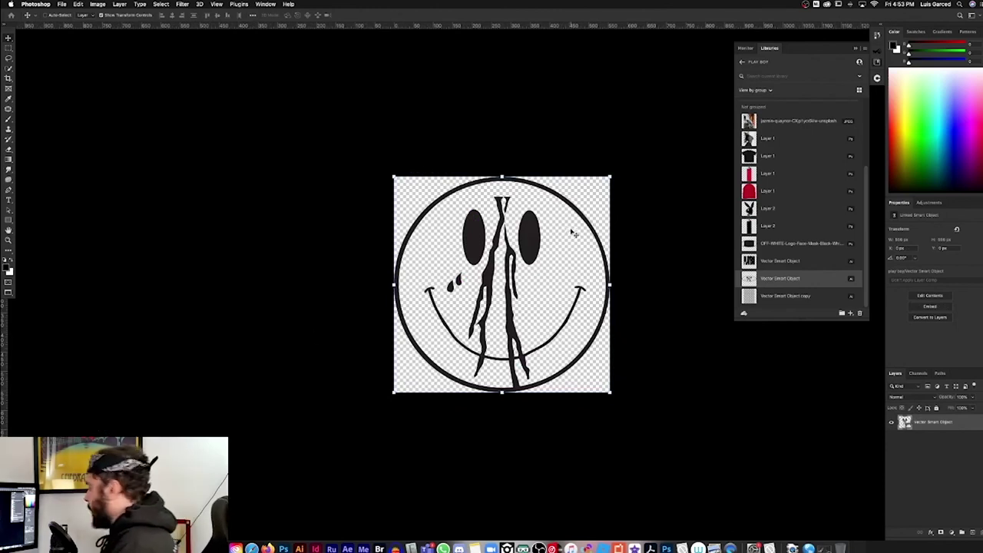
pyautogui.moveTo(612, 179); pyautogui.dragTo(589, 198)
pyautogui.press('Return')
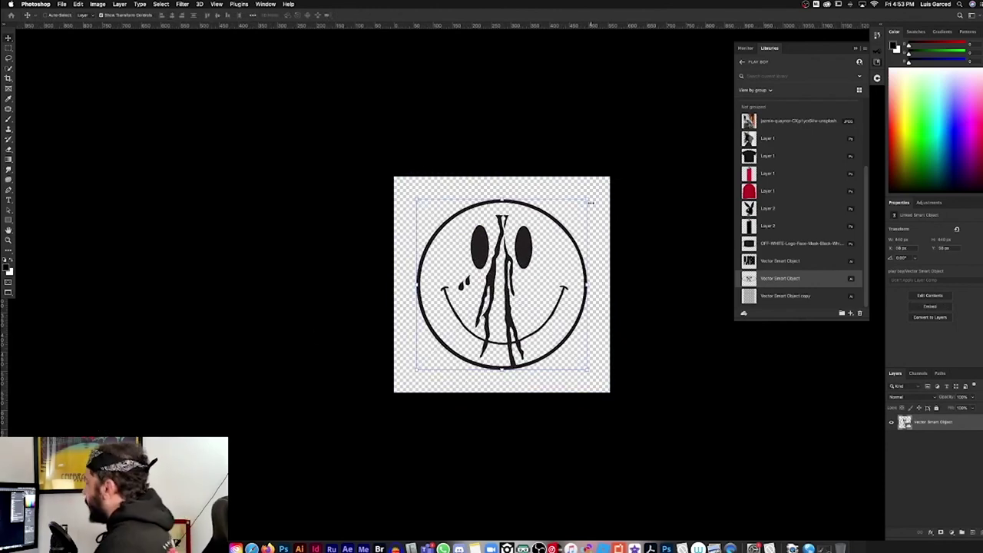
pyautogui.press('a')
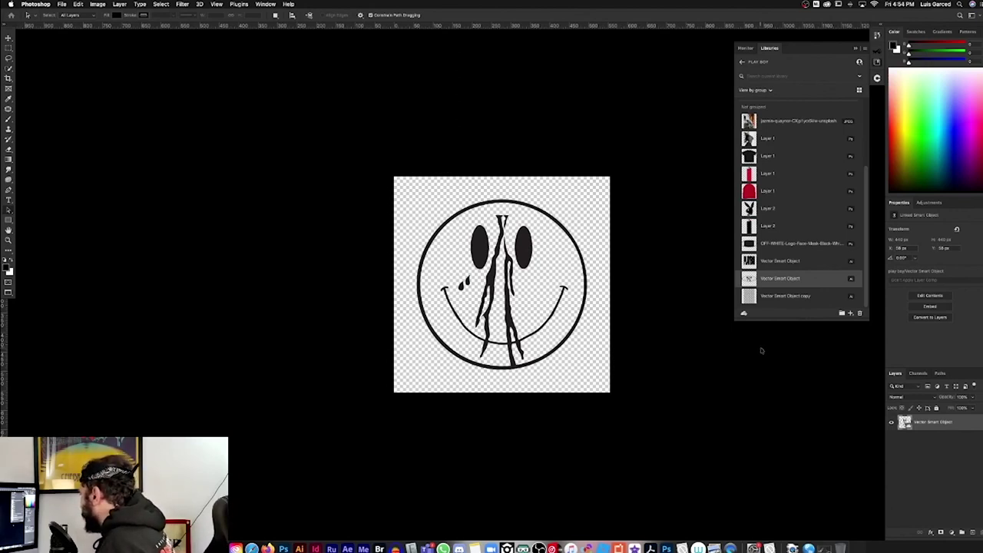
# Add a white (#ffffff) Solid Color fill layer behind the smiley
pyautogui.click(952, 532)
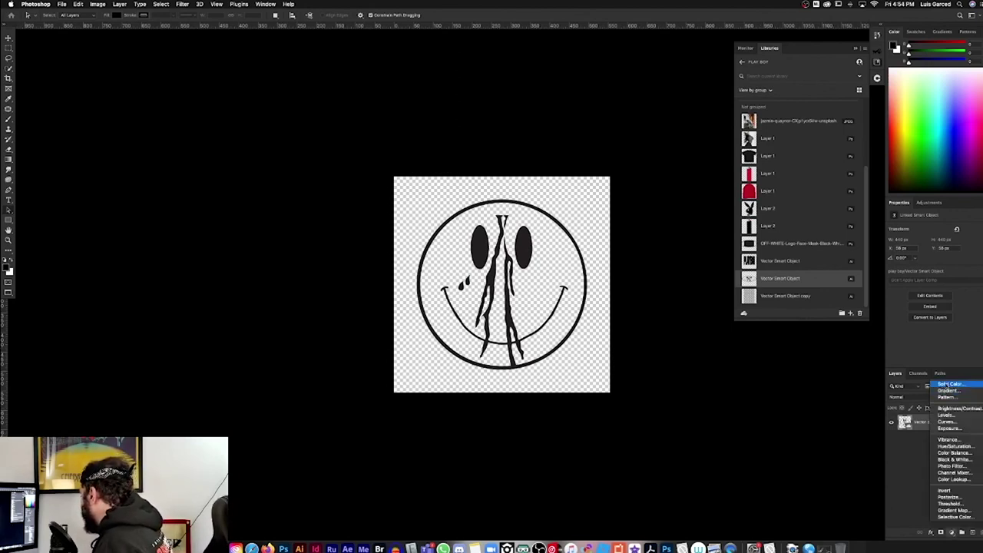
pyautogui.click(950, 383)
pyautogui.write('ffffff')
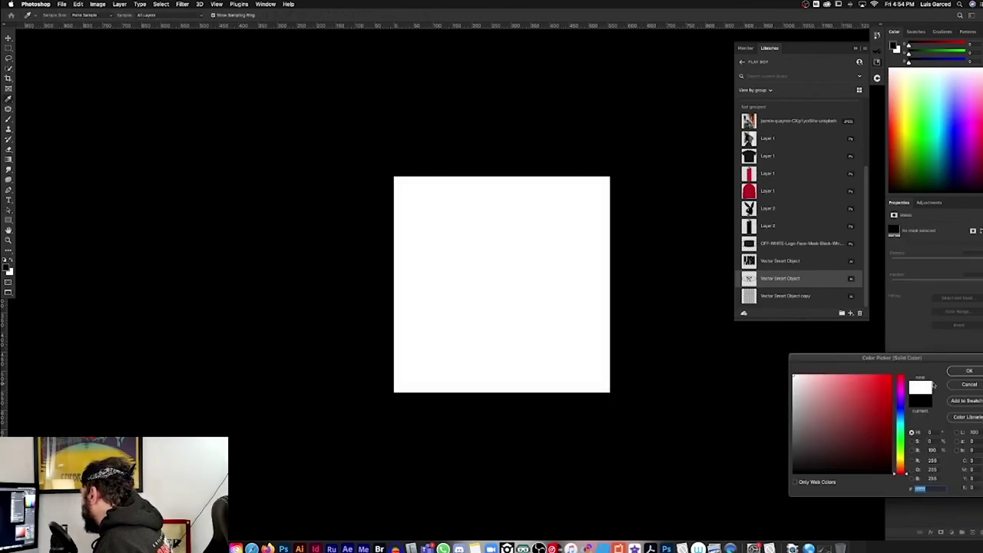
pyautogui.press('Return')
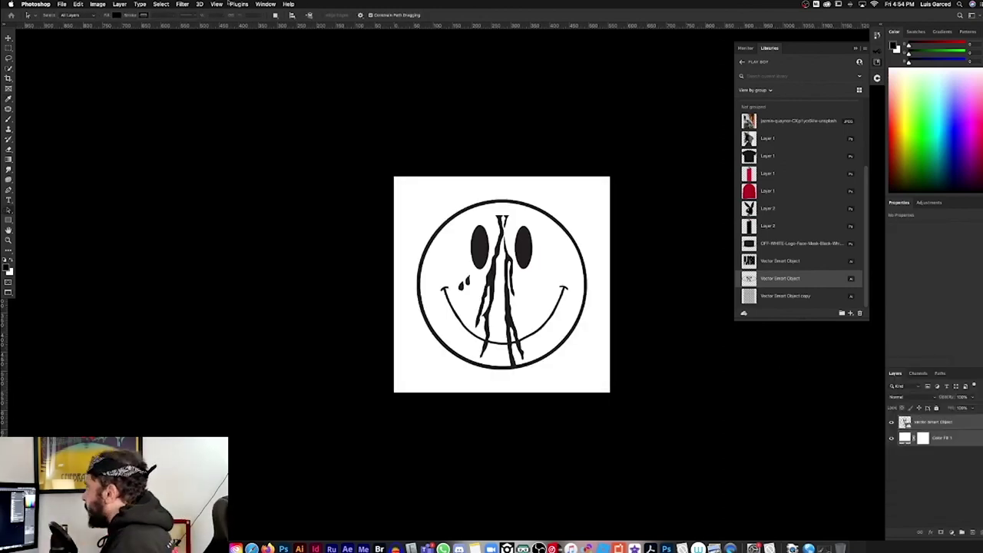
# Convert the layers for Smart Filters
pyautogui.click(187, 4)
pyautogui.click(188, 20)
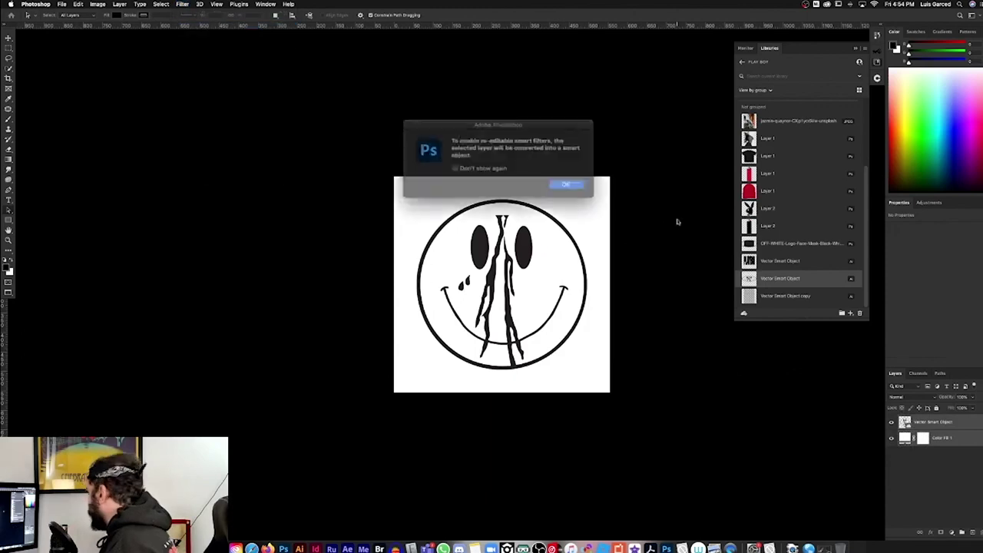
pyautogui.click(561, 183)
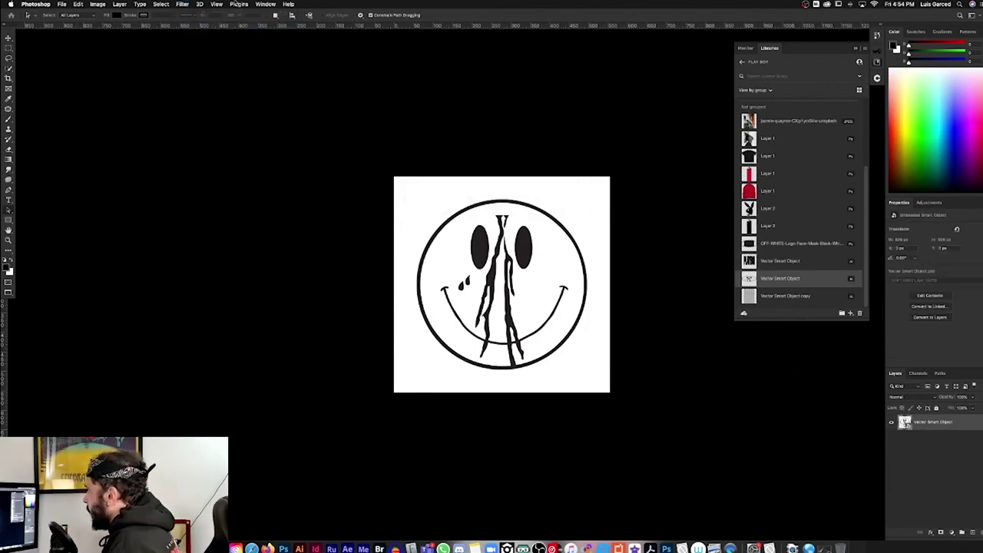
# Apply a Color Halftone smart filter to the smiley and fine-tune its Max Radius
pyautogui.click(182, 4)
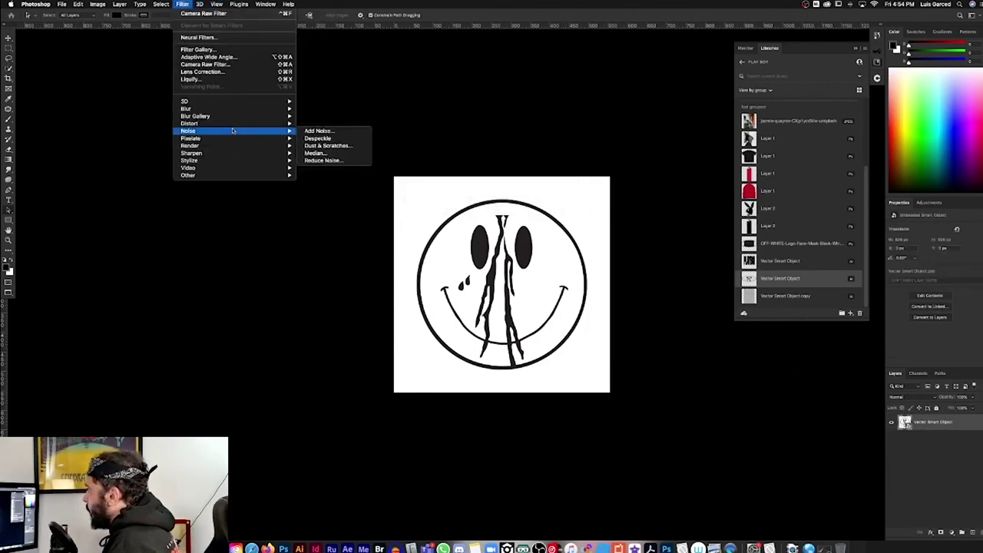
pyautogui.moveTo(231, 138)
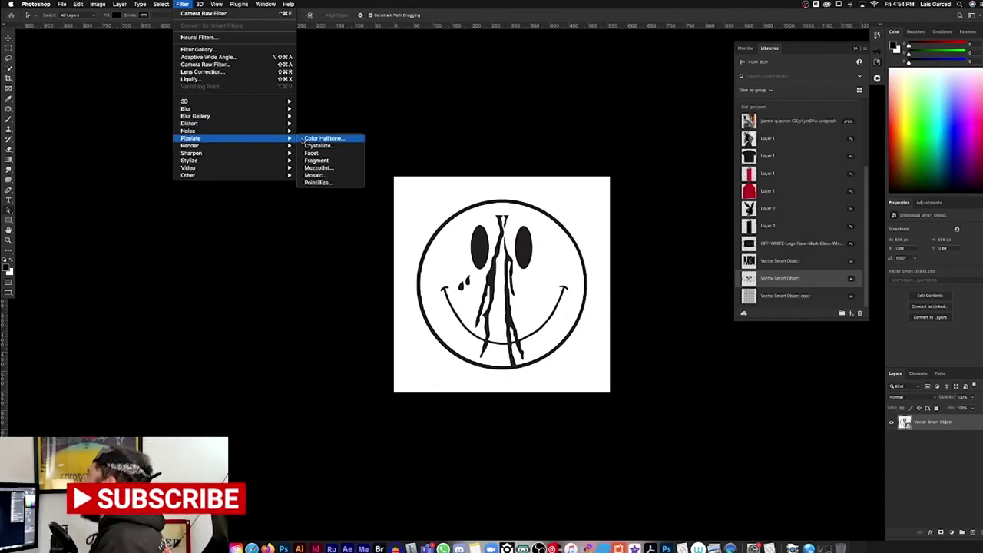
pyautogui.click(327, 139)
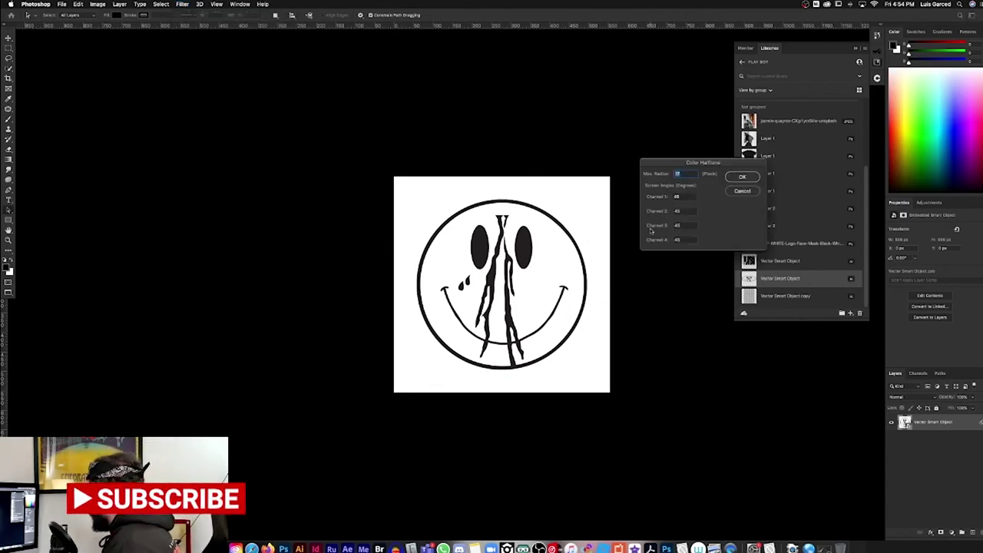
pyautogui.click(689, 238)
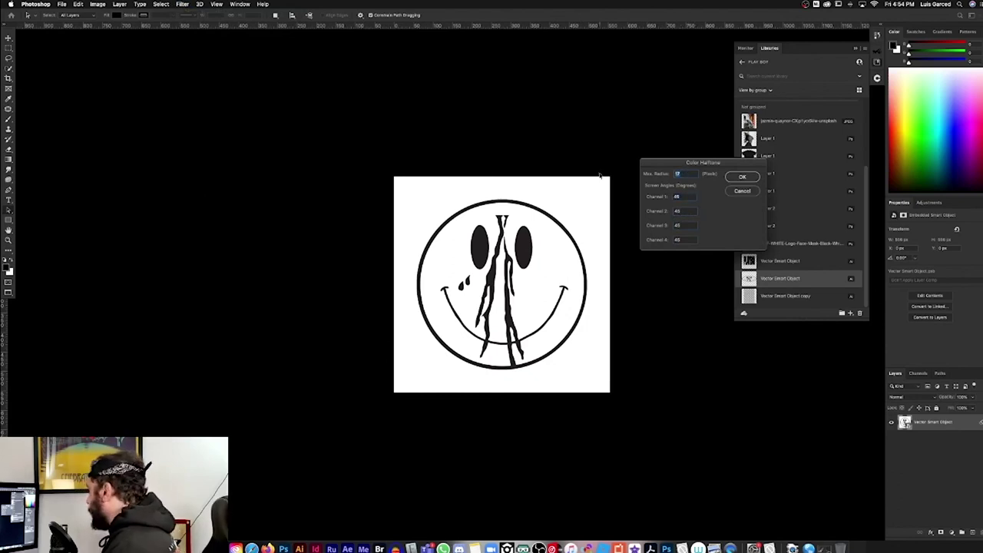
pyautogui.write('22')
pyautogui.click(742, 178)
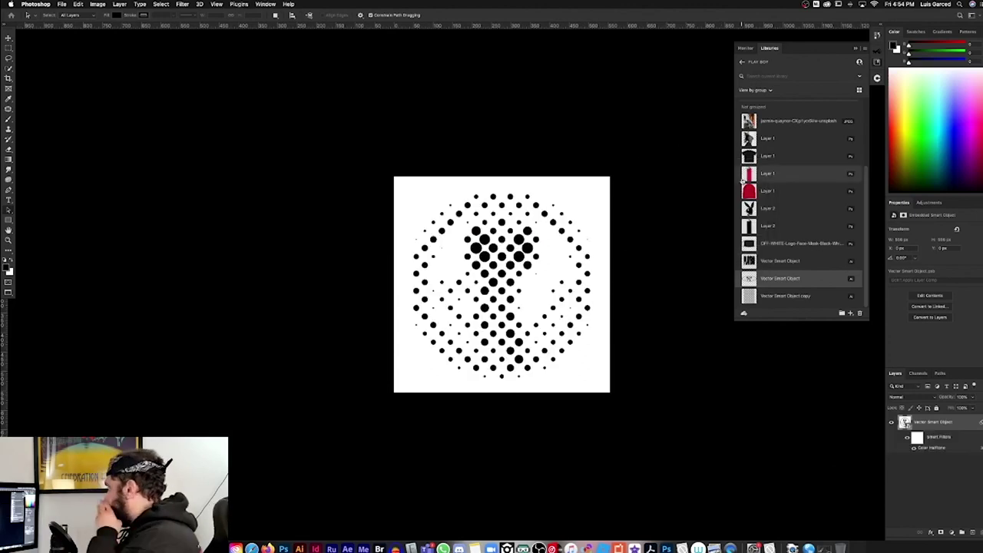
pyautogui.doubleClick(930, 447)
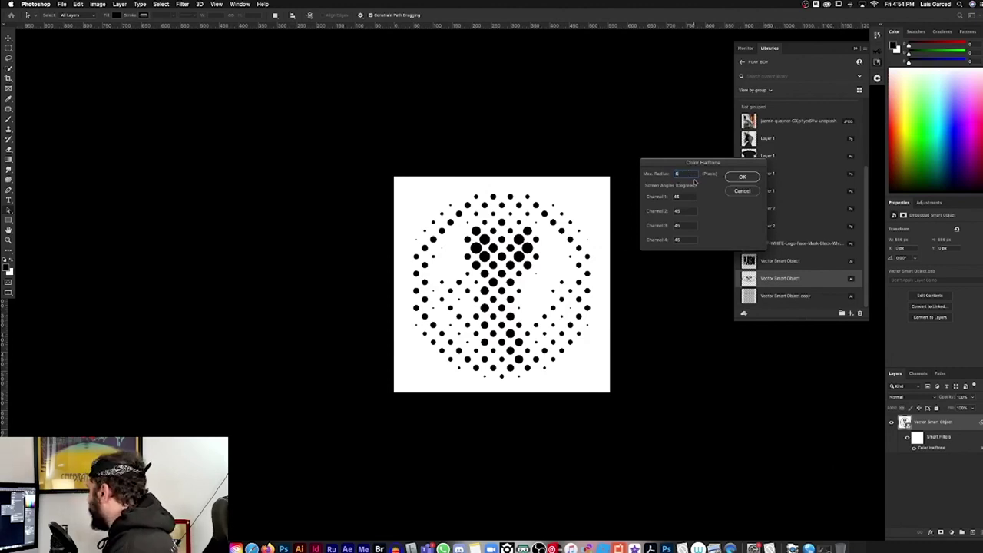
pyautogui.click(733, 178)
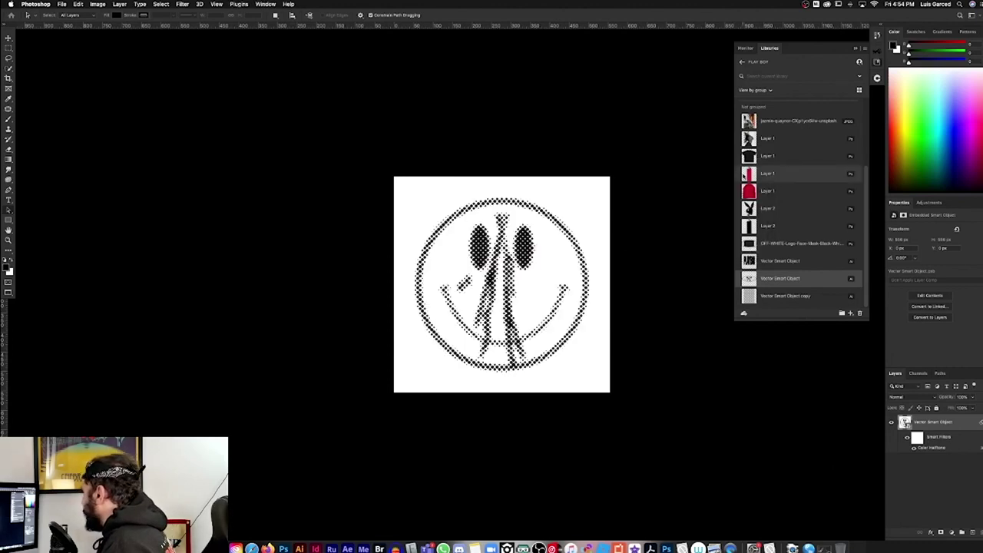
pyautogui.doubleClick(929, 448)
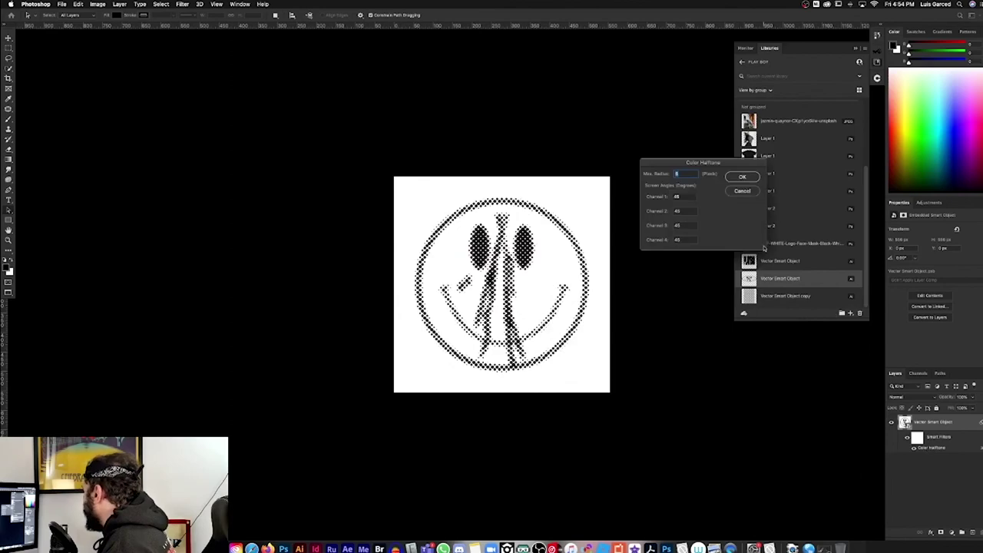
pyautogui.click(742, 177)
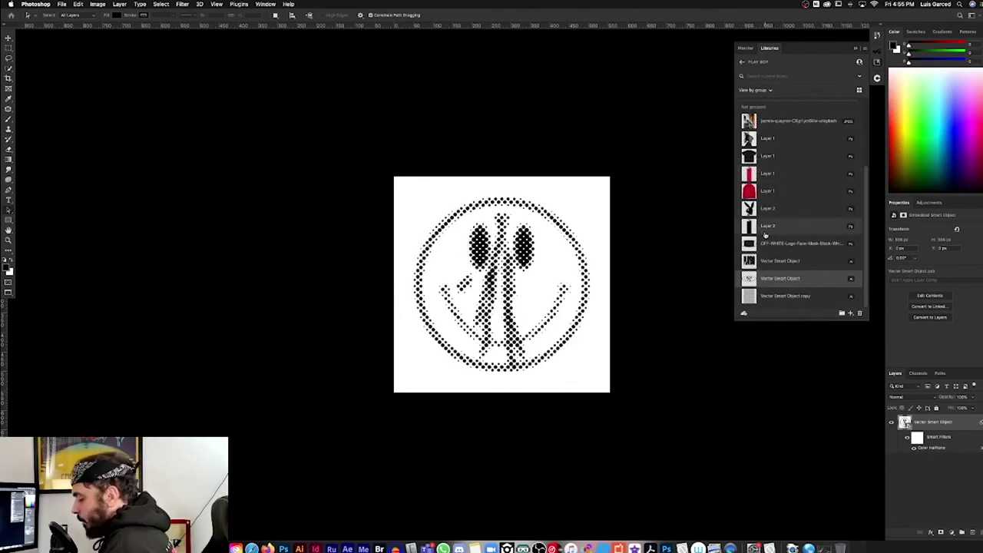
pyautogui.press('z')
pyautogui.click(482, 209)
# Select the black dots with Color Range and mask away the white background
pyautogui.click(162, 4)
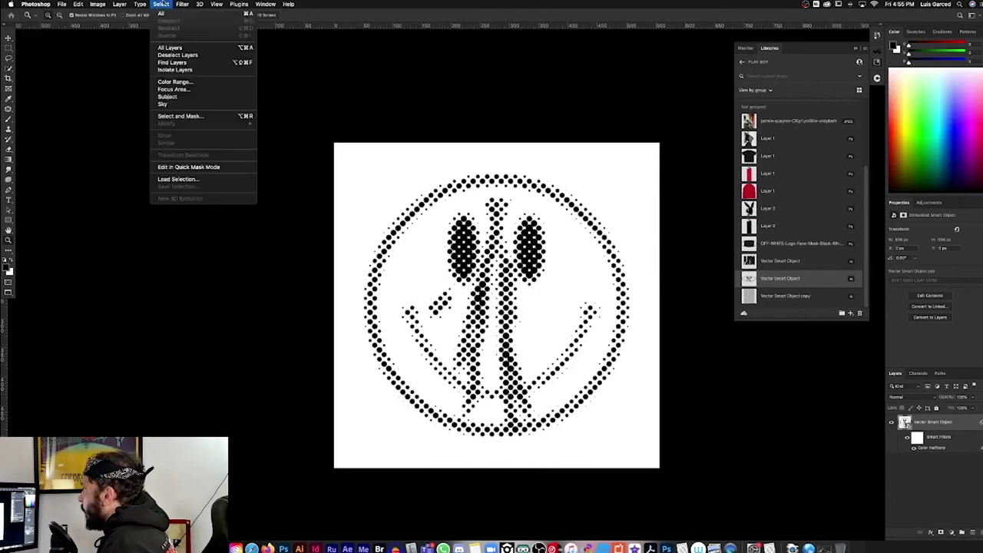
pyautogui.click(175, 82)
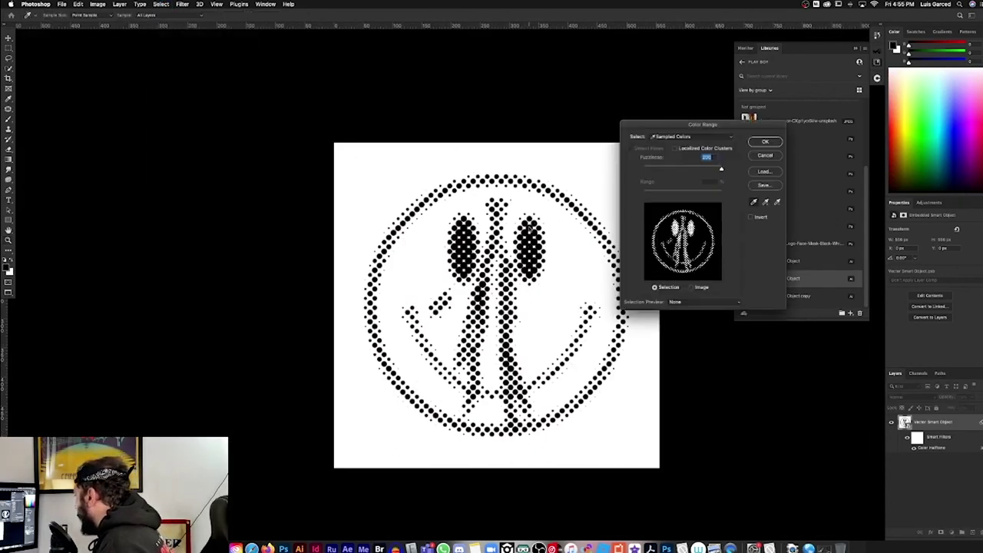
pyautogui.click(766, 141)
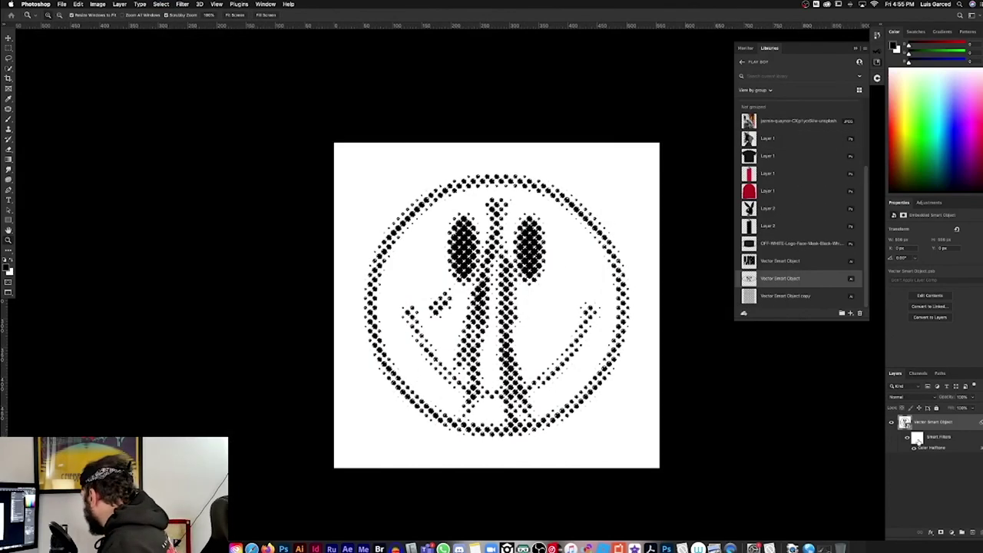
pyautogui.click(942, 532)
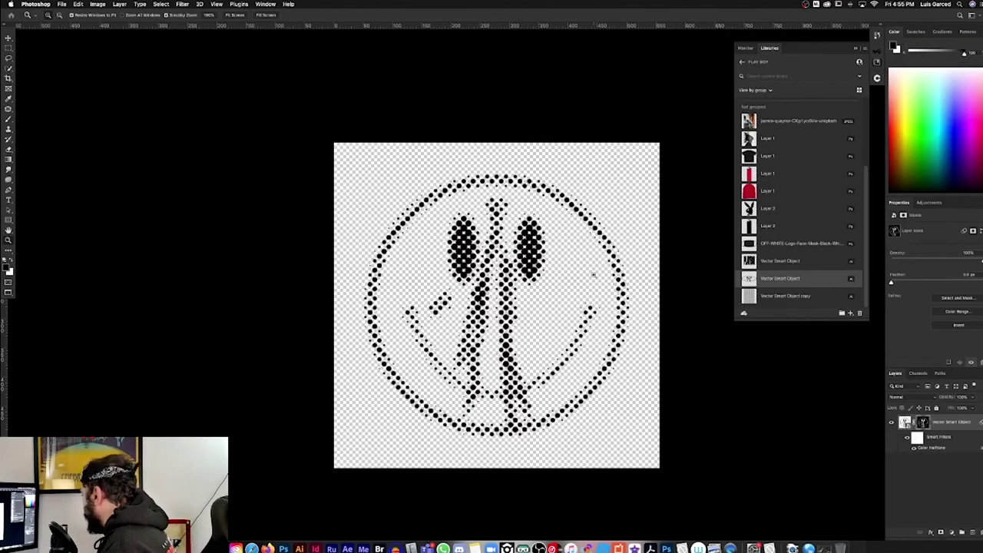
pyautogui.scroll(5, 593, 268)
pyautogui.scroll(-3, 592, 263)
pyautogui.scroll(-1, 592, 264)
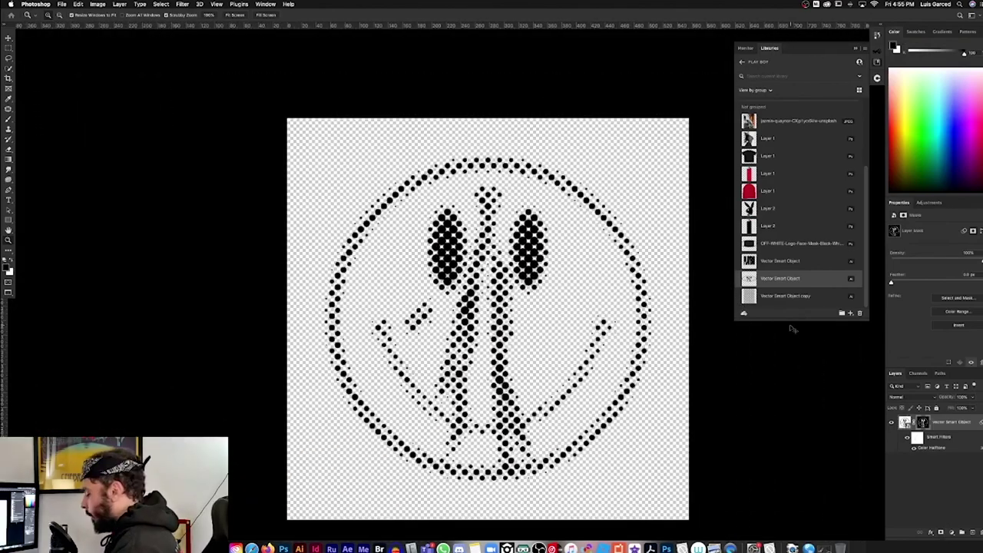
# Close the Vector Smart Object.psb document and zoom cart.psd into the upper smiley area
pyautogui.hotkey('shift', 'f')
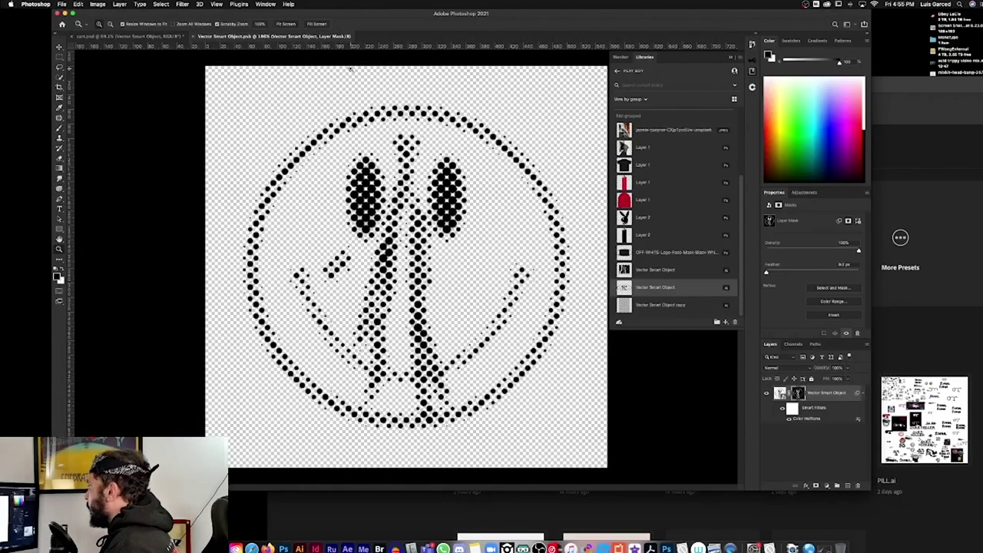
pyautogui.click(194, 36)
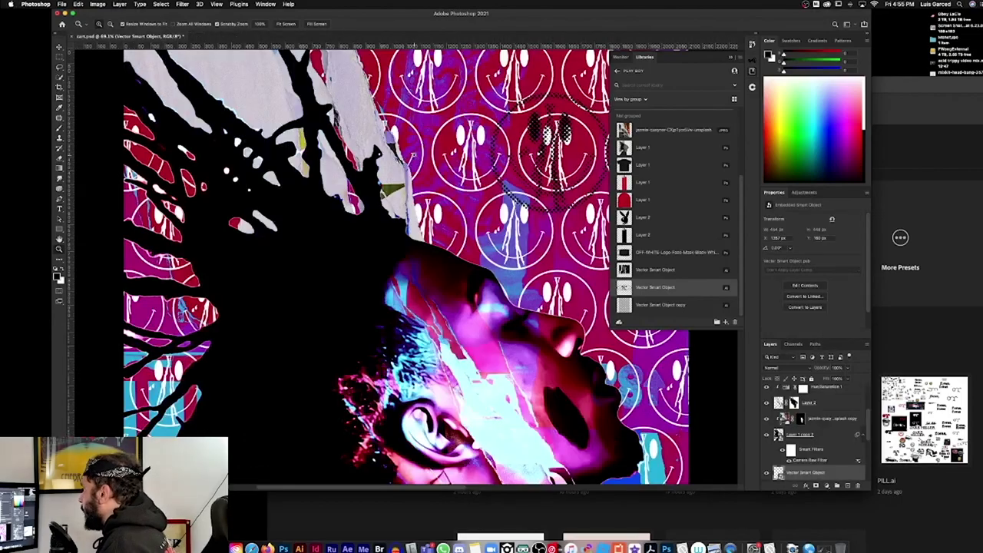
pyautogui.moveTo(478, 156)
pyautogui.mouseDown()
pyautogui.moveTo(575, 183)
pyautogui.moveTo(500, 158)
pyautogui.moveTo(80, 223)
pyautogui.mouseUp()
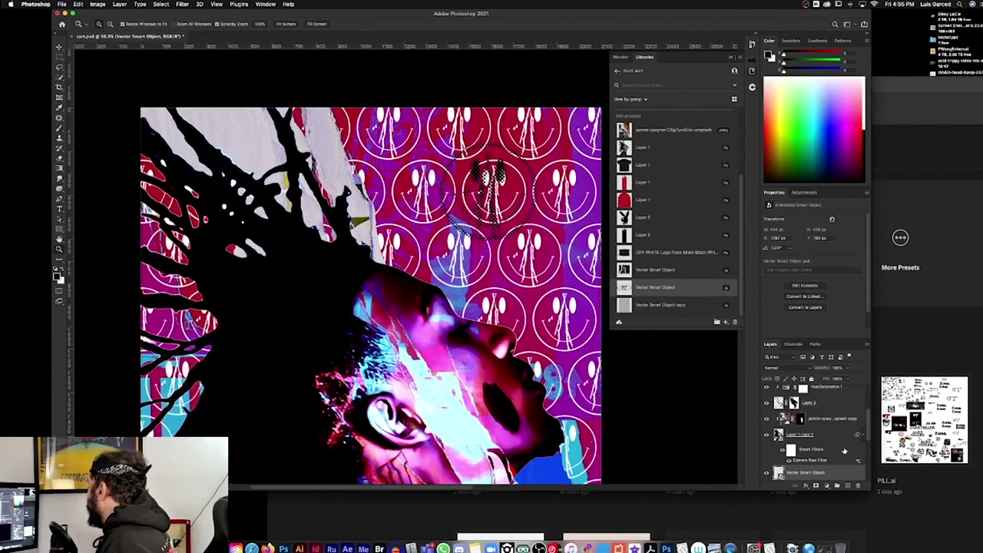
pyautogui.scroll(-2, 866, 435)
# Select the Vector Smart Object copy layer and switch to the Ellipse Tool
pyautogui.click(811, 457)
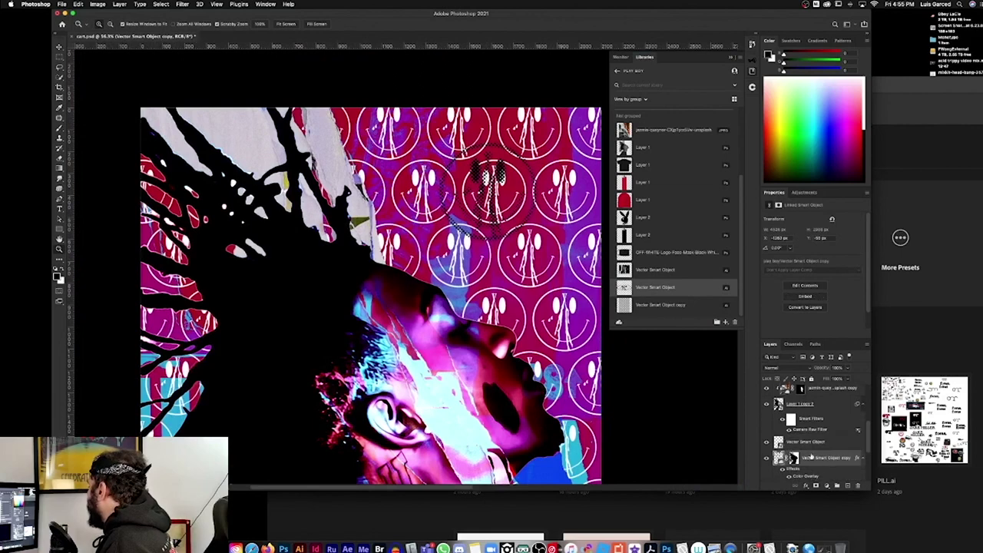
pyautogui.click(59, 229)
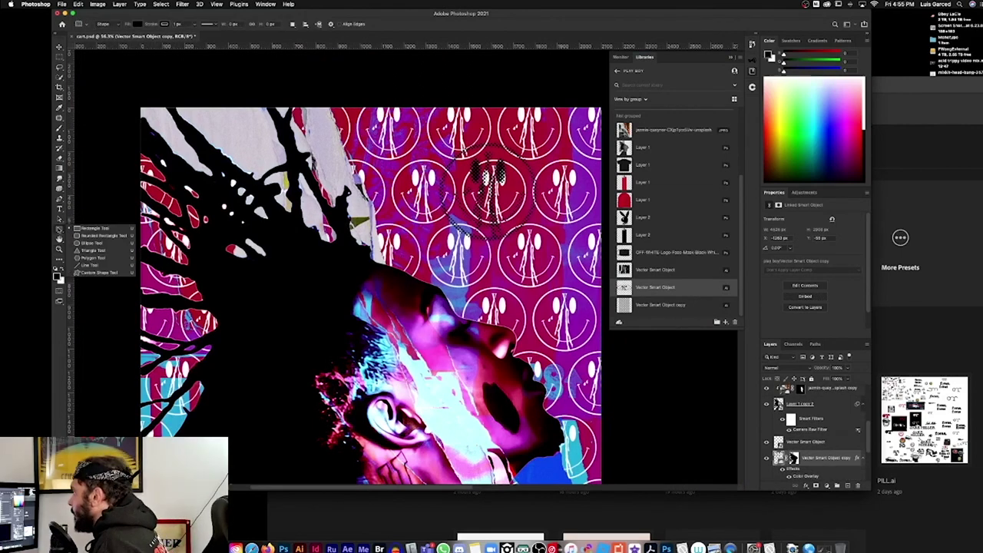
pyautogui.click(86, 239)
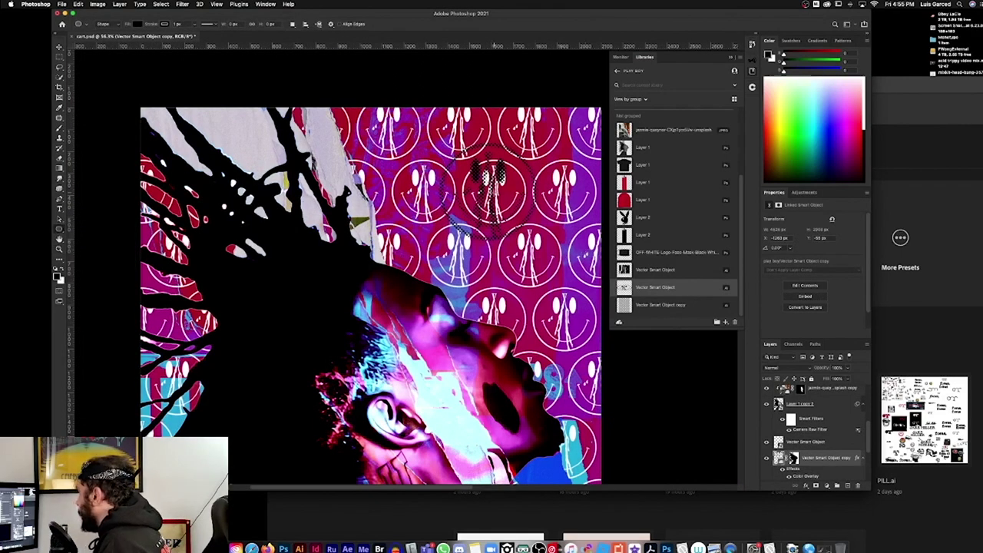
# Draw a new ellipse behind the smiley near the top of the poster and position it
pyautogui.moveTo(496, 169)
pyautogui.mouseDown()
pyautogui.moveTo(563, 254)
pyautogui.moveTo(503, 217)
pyautogui.mouseUp()
pyautogui.press('v')
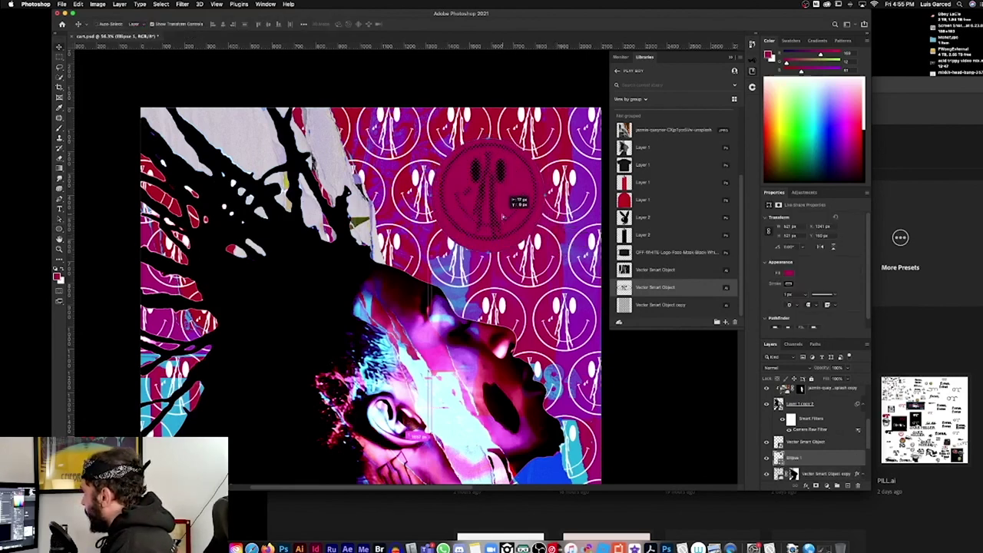
pyautogui.hscroll(-3, 721, 374)
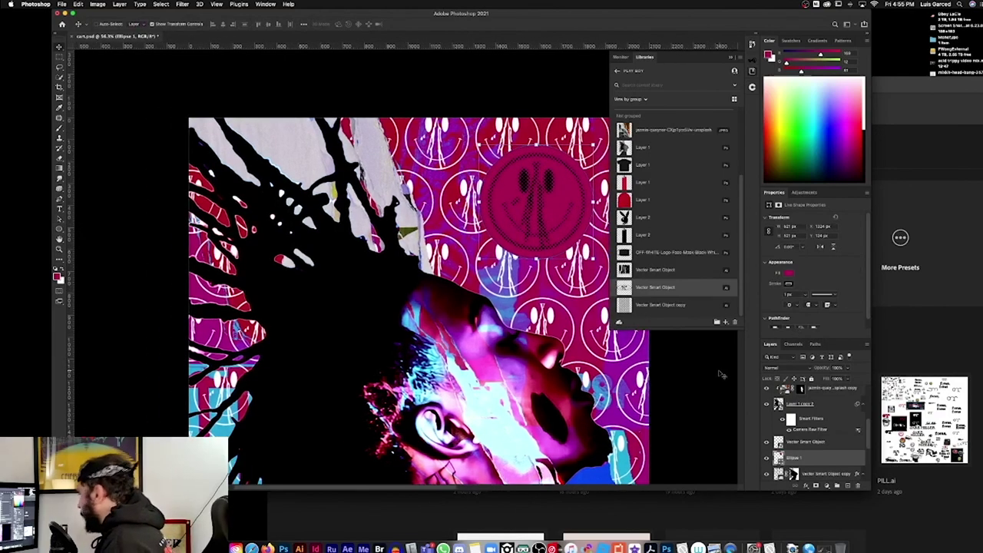
pyautogui.hotkey('ctrl', '-')
pyautogui.hotkey('ctrl', '-')
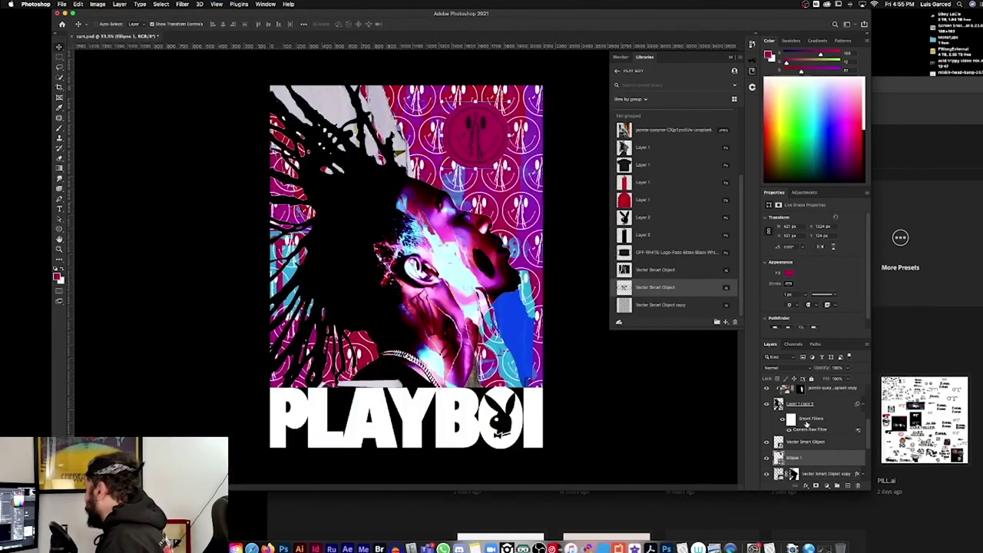
# Give Ellipse 1 a blue Color Overlay through Blending Options
pyautogui.rightClick(782, 458)
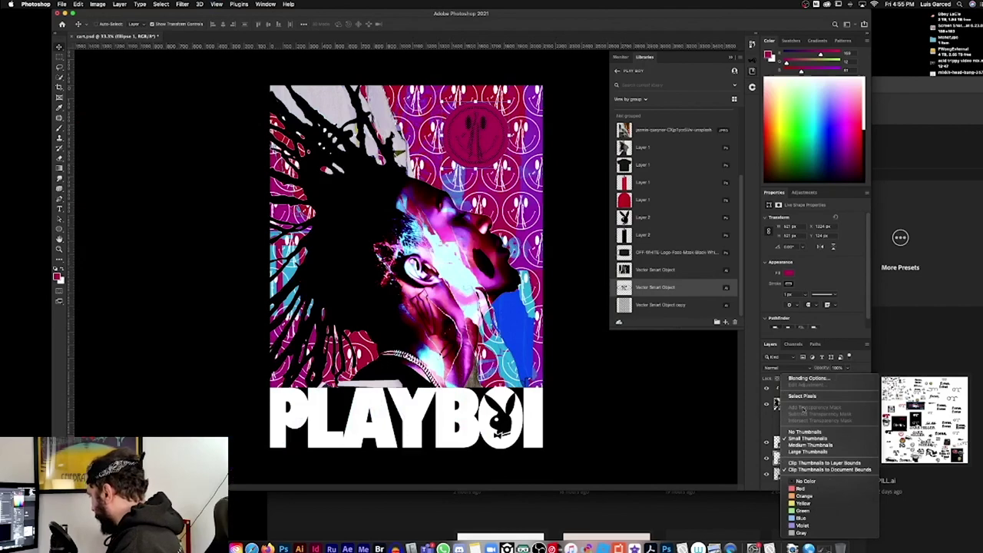
pyautogui.click(808, 379)
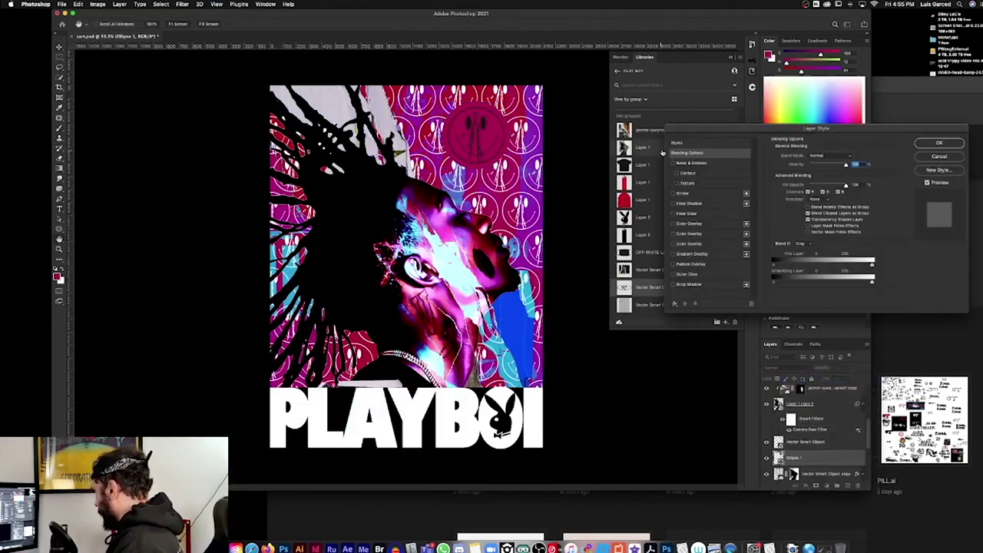
pyautogui.click(699, 224)
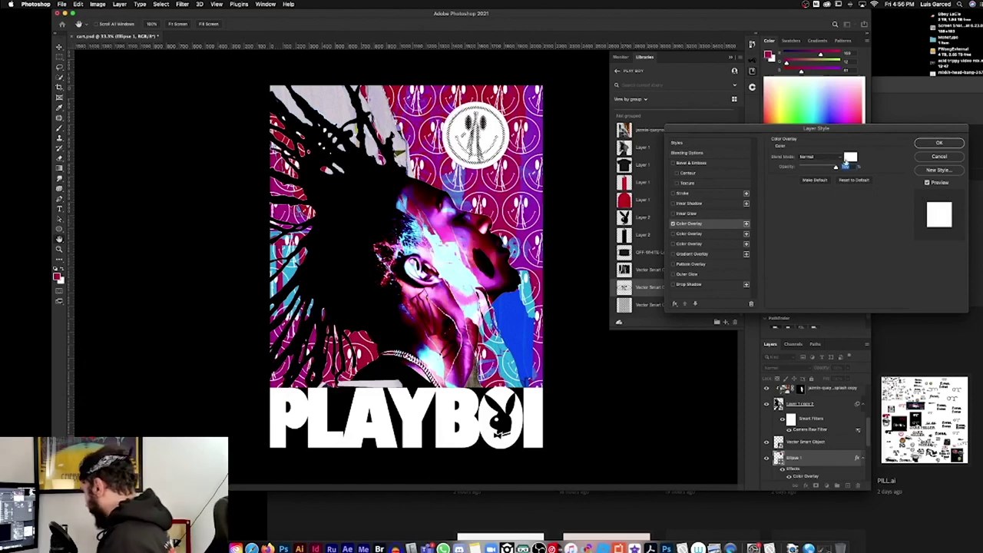
pyautogui.click(849, 158)
pyautogui.hotkey('ctrl', 'v')
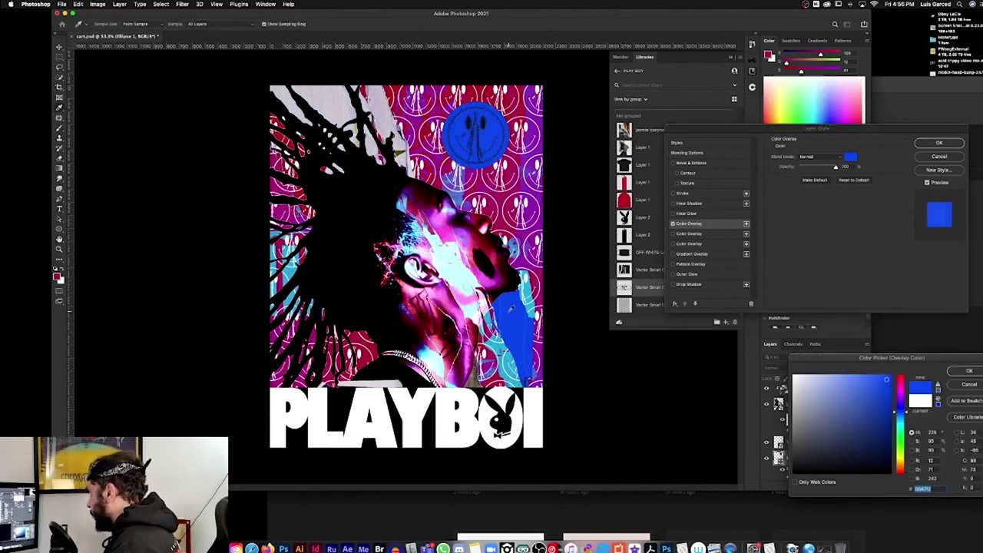
pyautogui.press('Return')
pyautogui.click(938, 143)
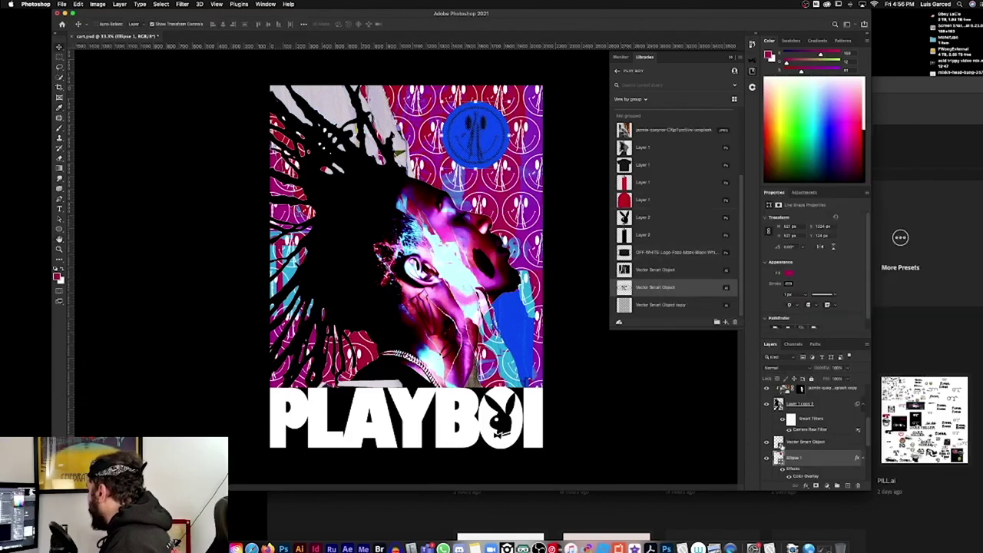
pyautogui.click(780, 443)
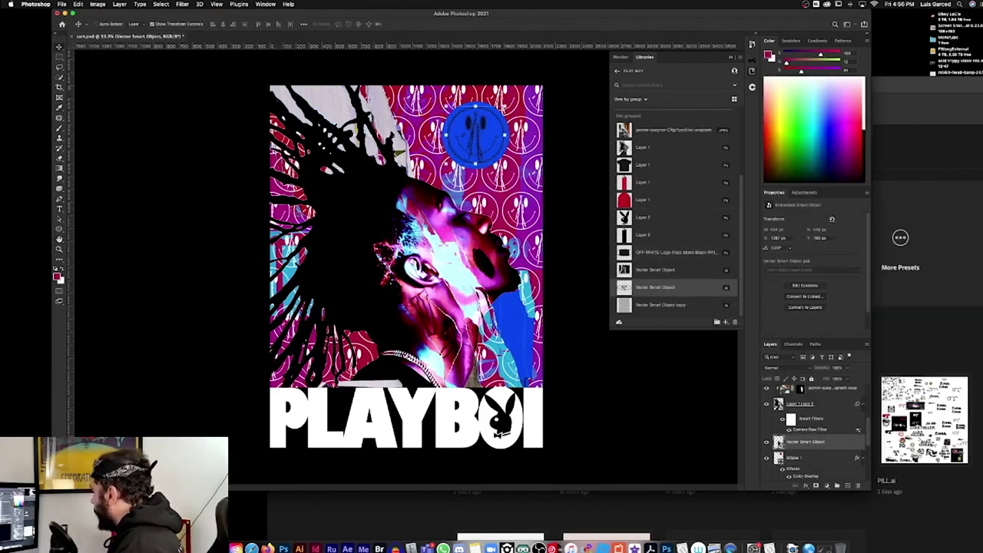
# Give the Vector Smart Object smiley a white Color Overlay so its dots read white on blue
pyautogui.rightClick(778, 444)
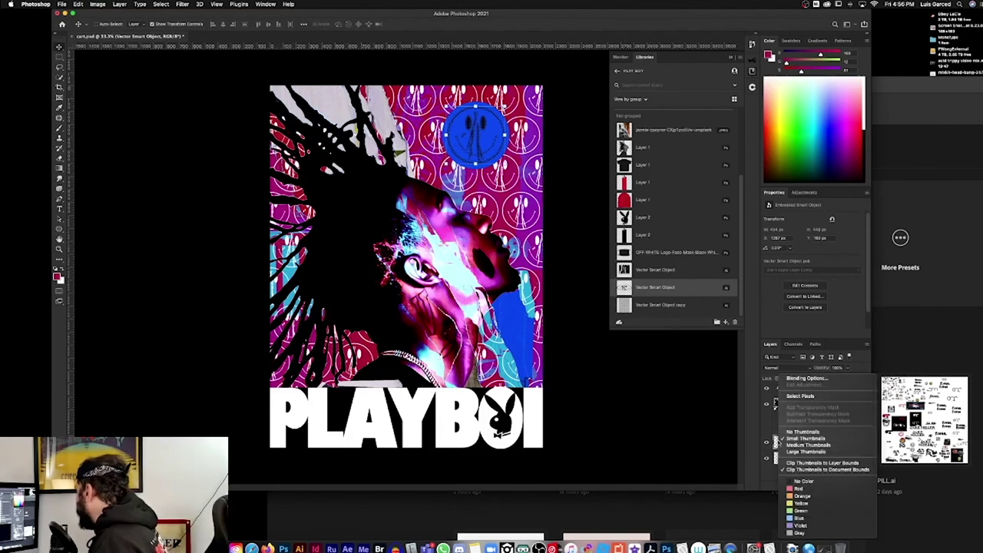
pyautogui.click(806, 378)
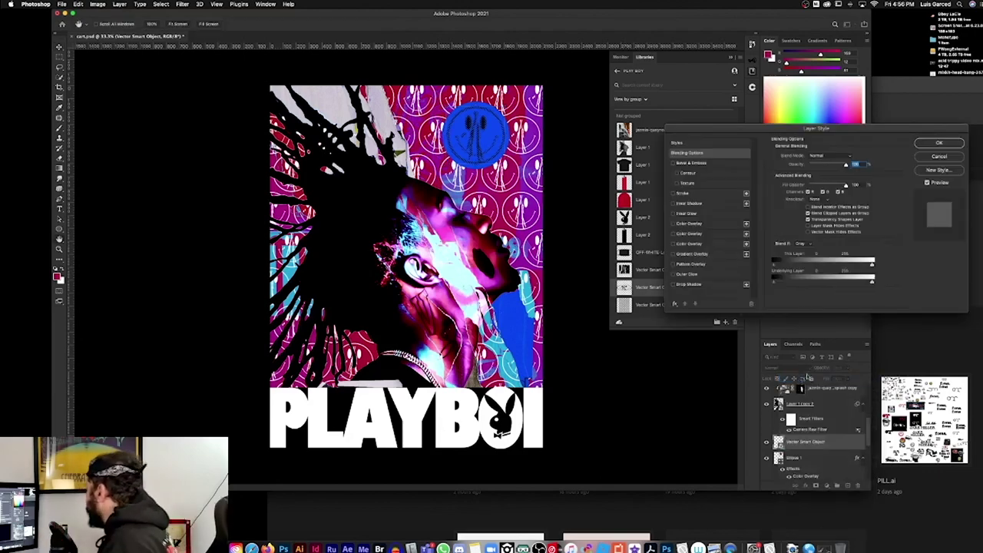
pyautogui.click(689, 223)
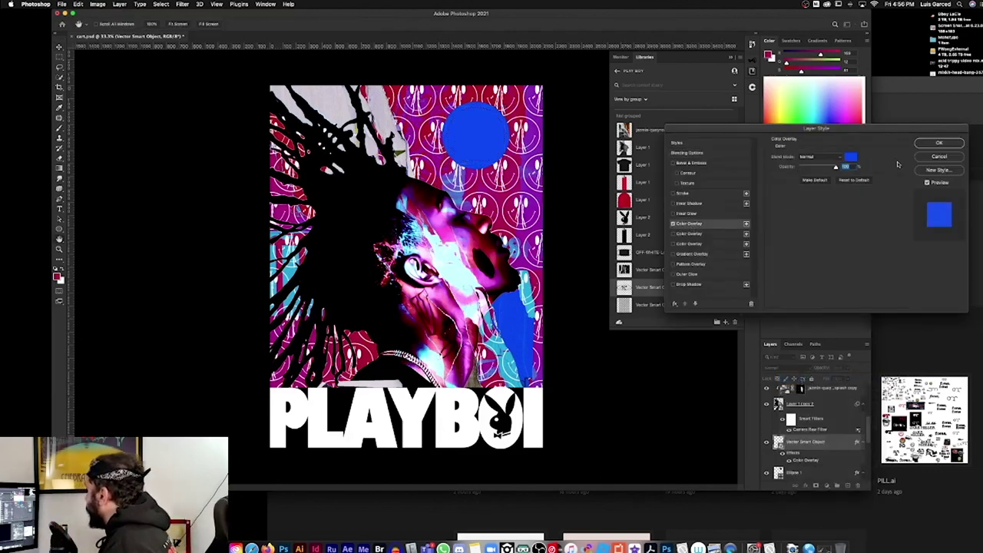
pyautogui.click(851, 157)
pyautogui.moveTo(799, 380); pyautogui.dragTo(776, 349)
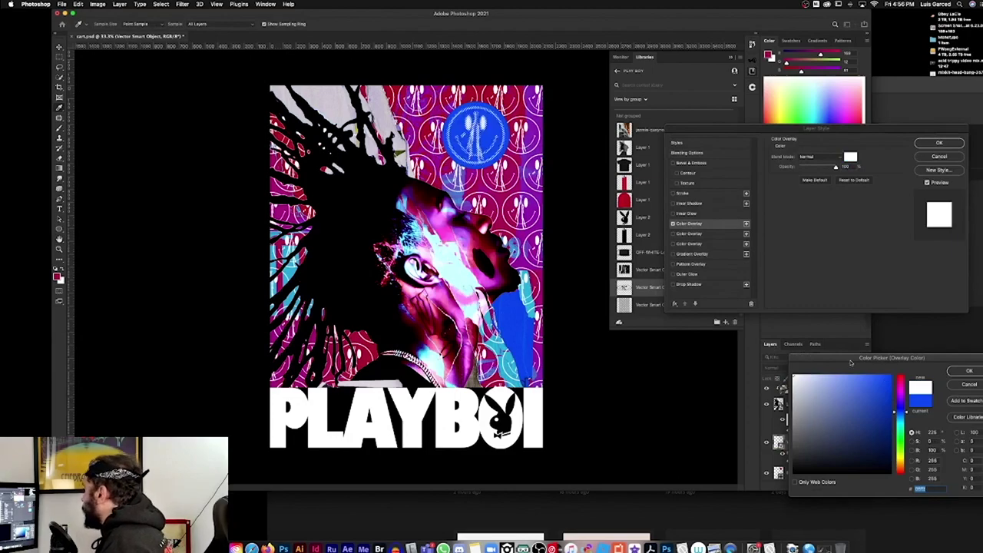
pyautogui.click(970, 371)
pyautogui.click(939, 143)
pyautogui.moveTo(514, 113); pyautogui.dragTo(537, 112)
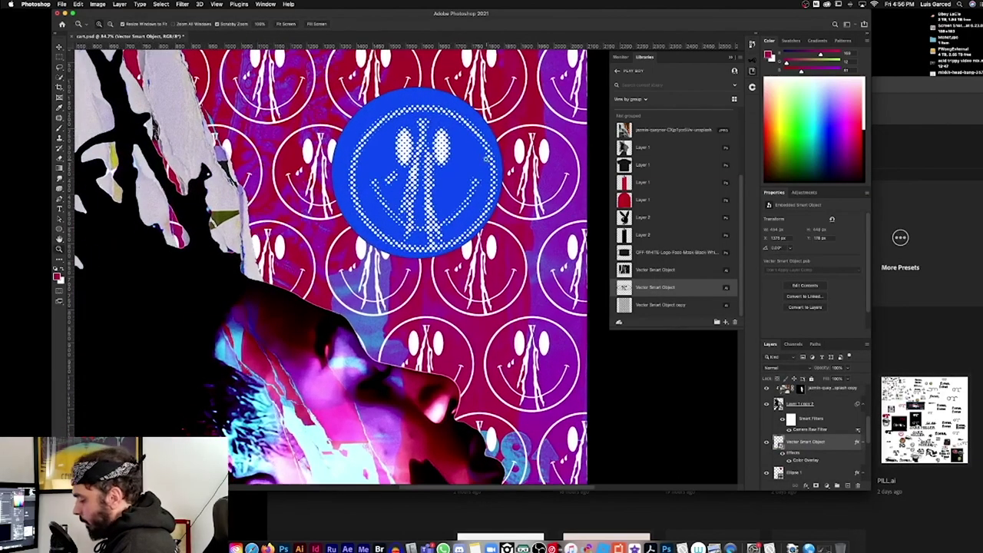
pyautogui.press('a')
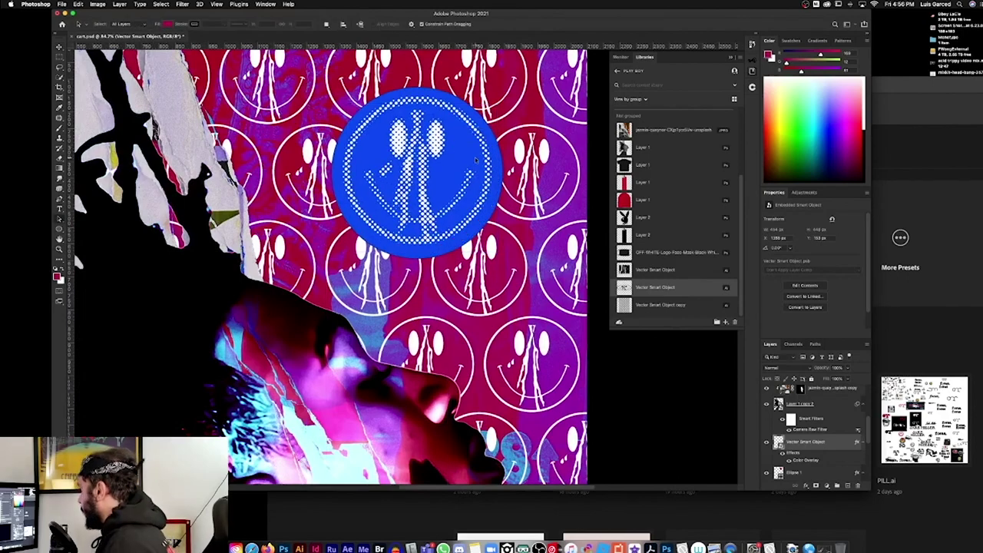
pyautogui.scroll(-5, 476, 159)
pyautogui.press('z')
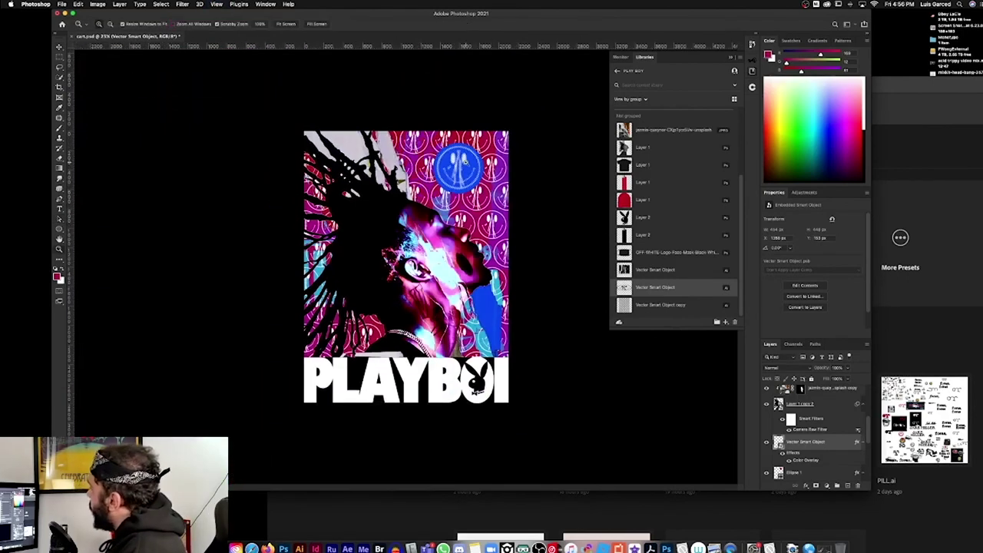
pyautogui.scroll(5, 464, 160)
# Add a Drop Shadow with an enlarged Size to the Ellipse 1 circle
pyautogui.press('v')
pyautogui.rightClick(567, 167)
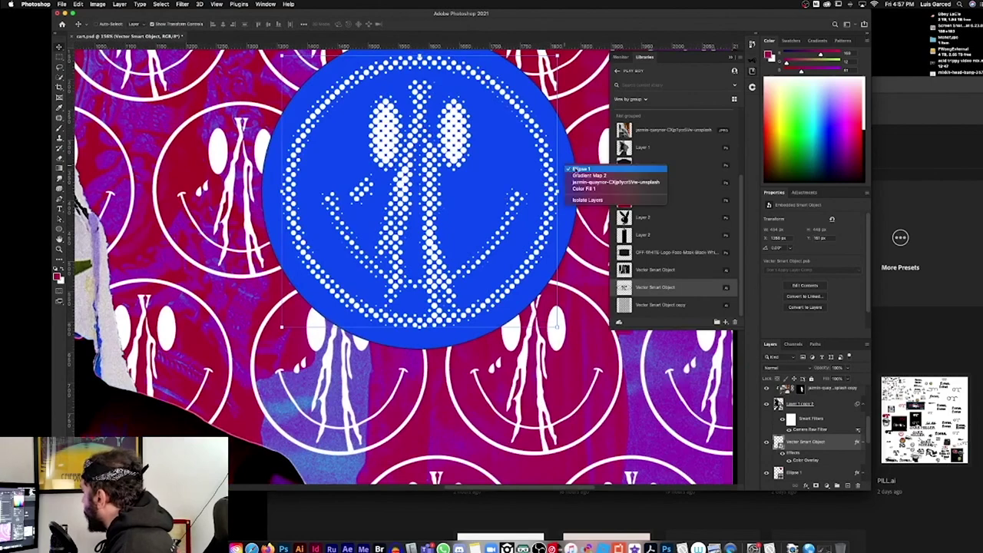
pyautogui.click(580, 168)
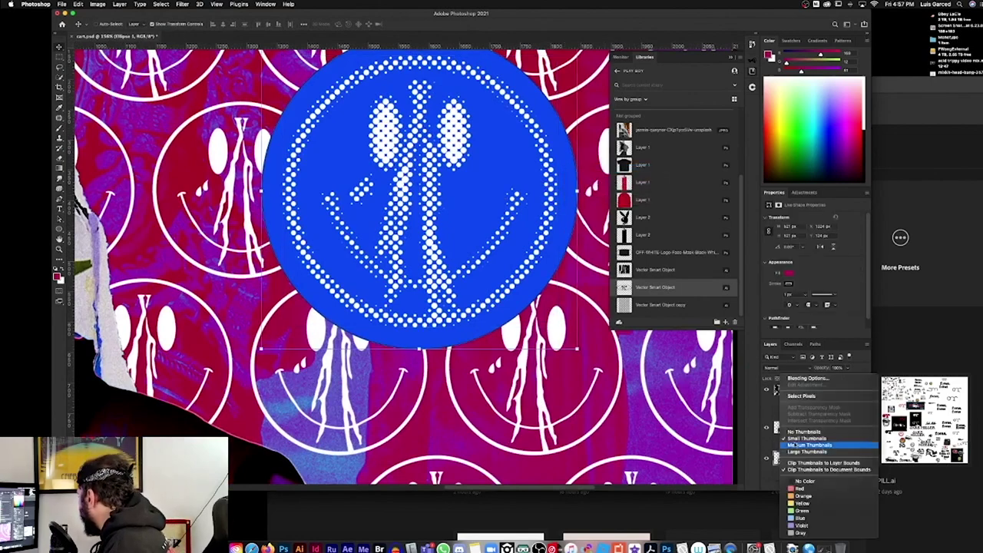
pyautogui.doubleClick(815, 459)
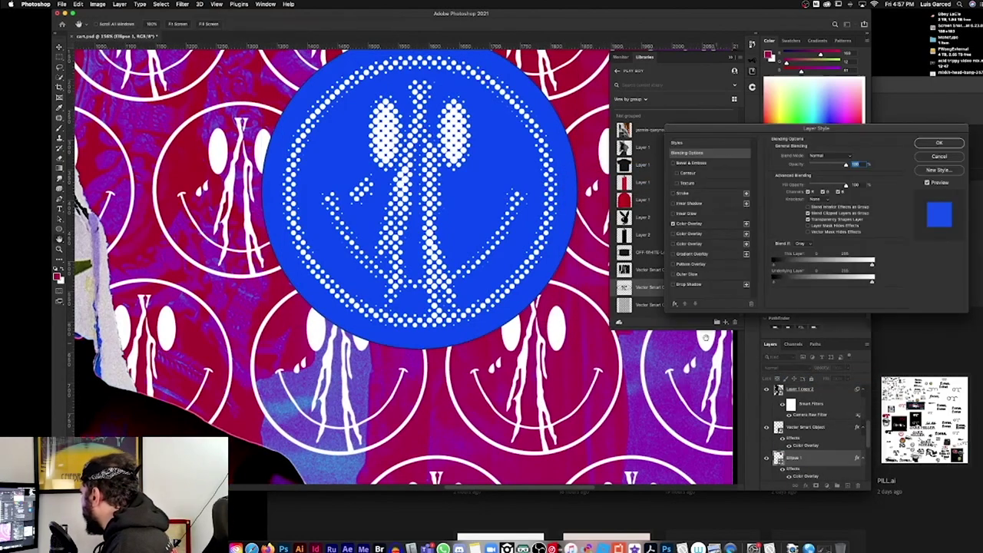
pyautogui.click(690, 285)
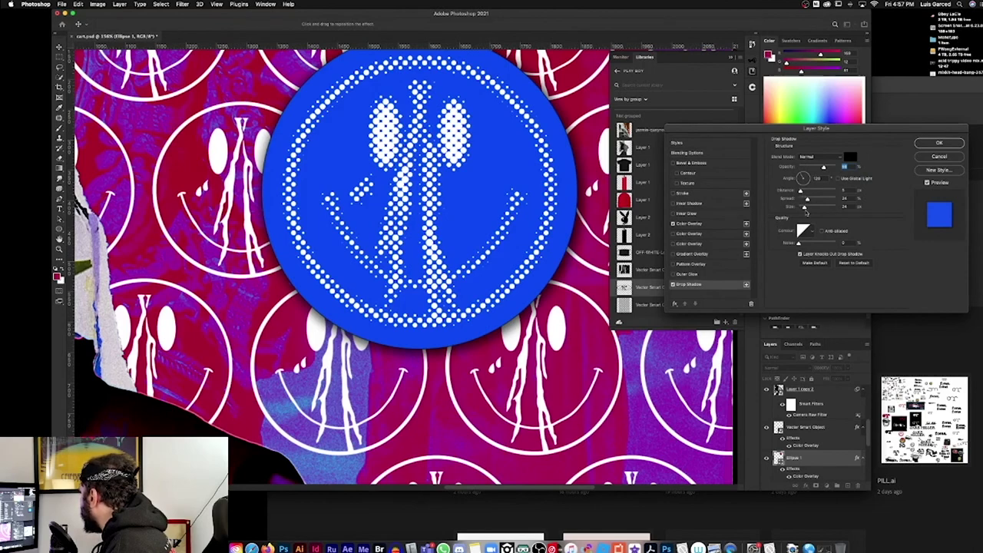
pyautogui.moveTo(805, 207); pyautogui.dragTo(806, 208)
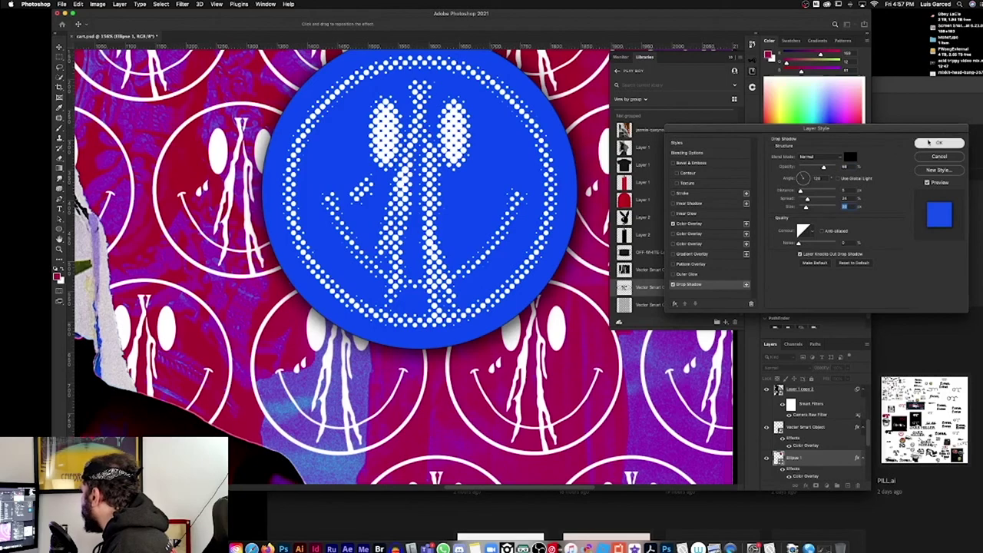
pyautogui.click(939, 143)
# Zoom out to the whole poster and recheck the circle's drop shadow settings
pyautogui.hotkey('ctrl', '0')
pyautogui.press('z')
pyautogui.hotkey('ctrl', '-')
pyautogui.hotkey('ctrl', '-')
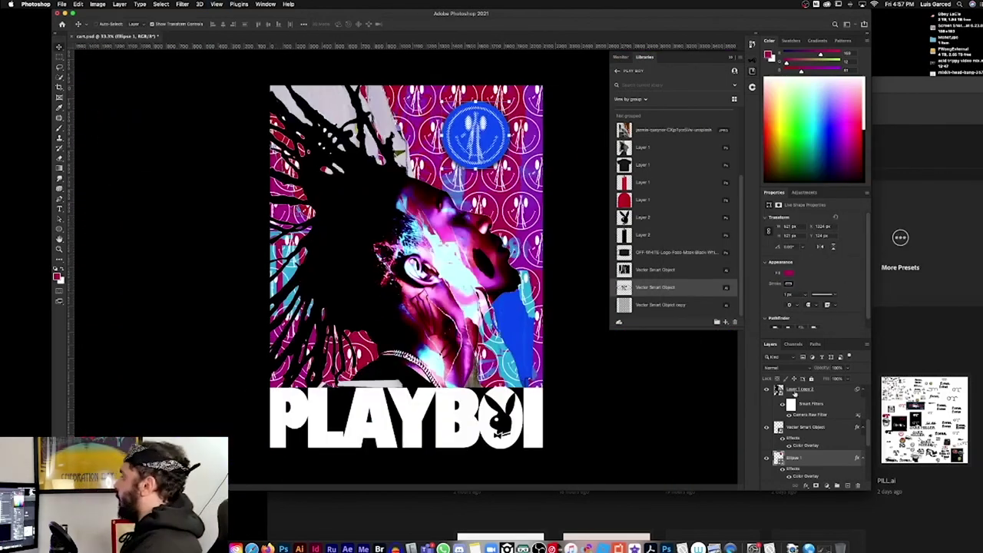
pyautogui.press('v')
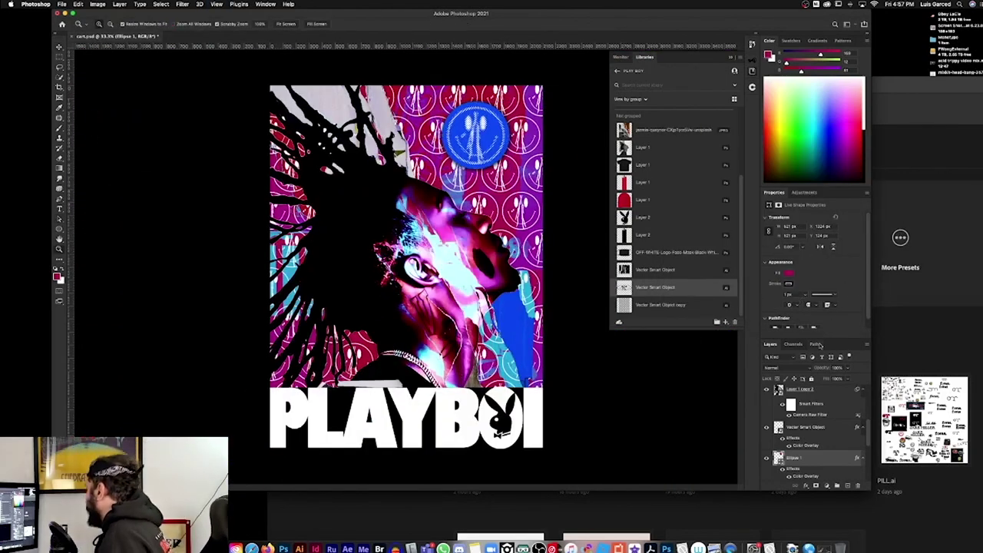
pyautogui.scroll(-1, 803, 473)
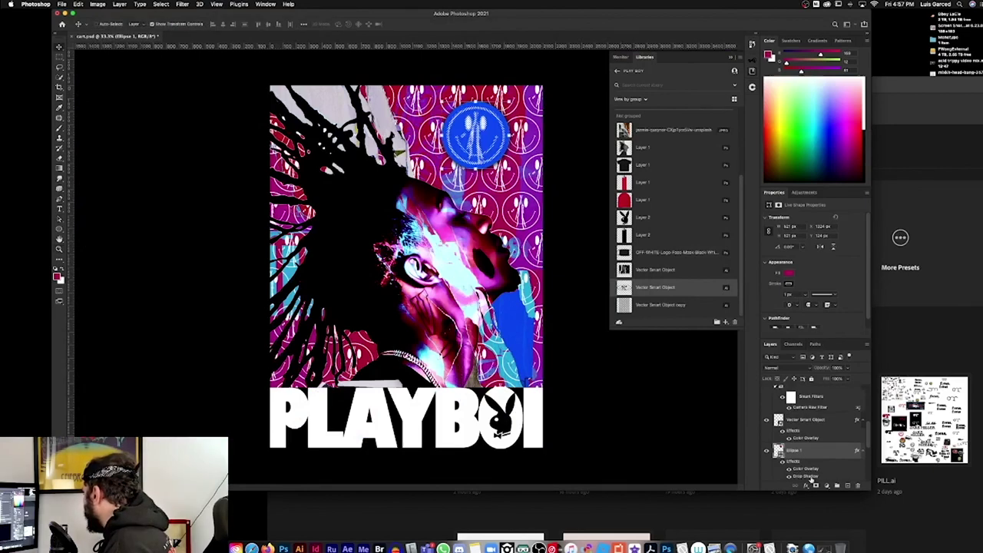
pyautogui.doubleClick(808, 476)
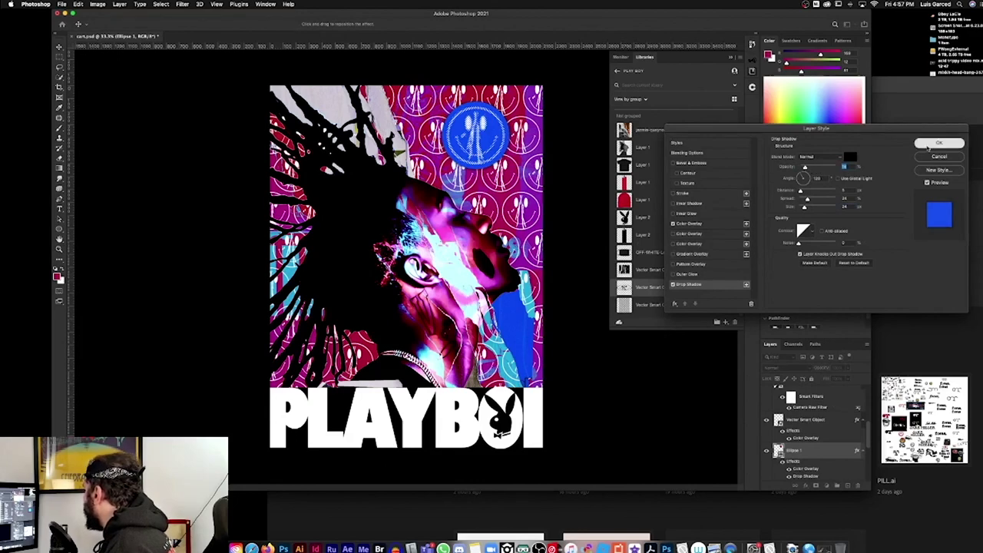
pyautogui.click(939, 143)
pyautogui.press('super+minus')
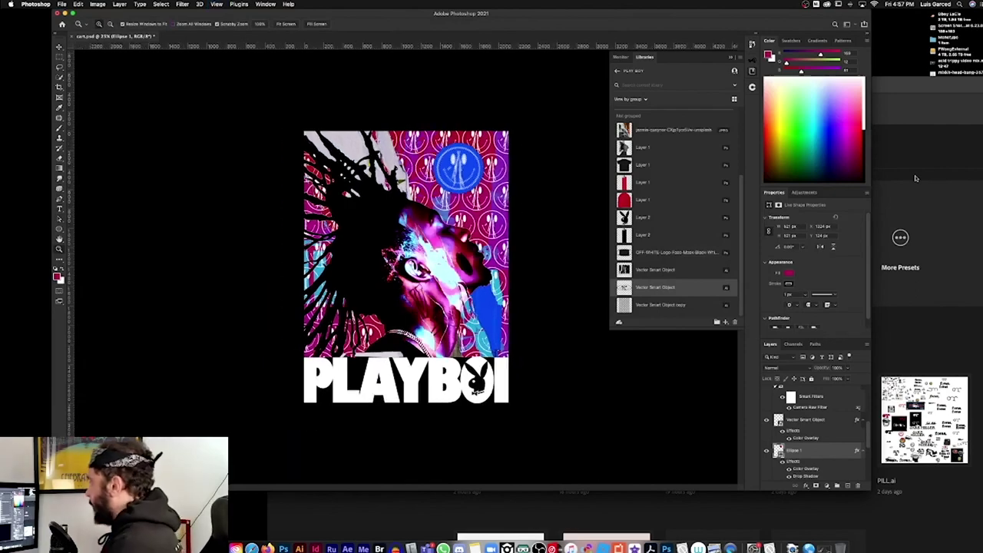
pyautogui.scroll(3, 408, 265)
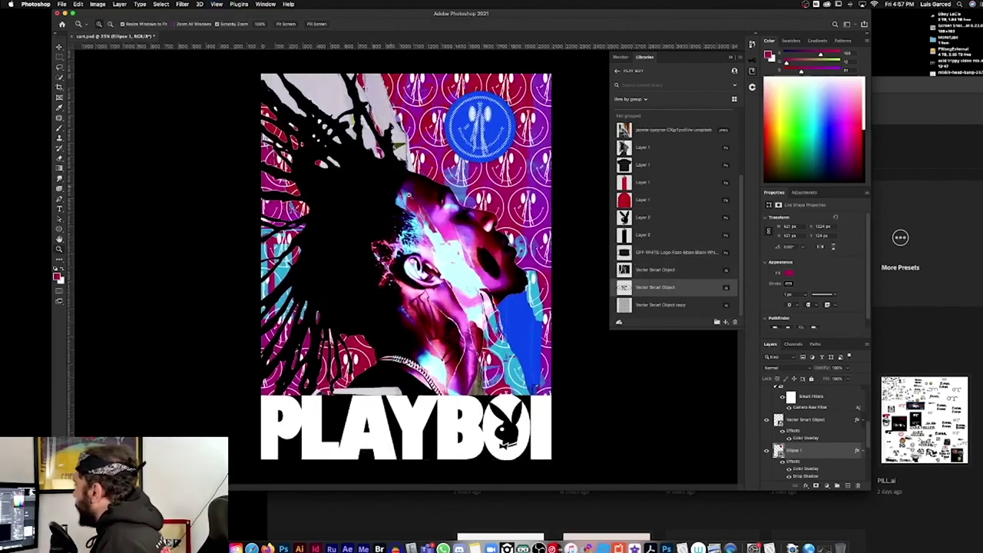
pyautogui.scroll(3, 407, 265)
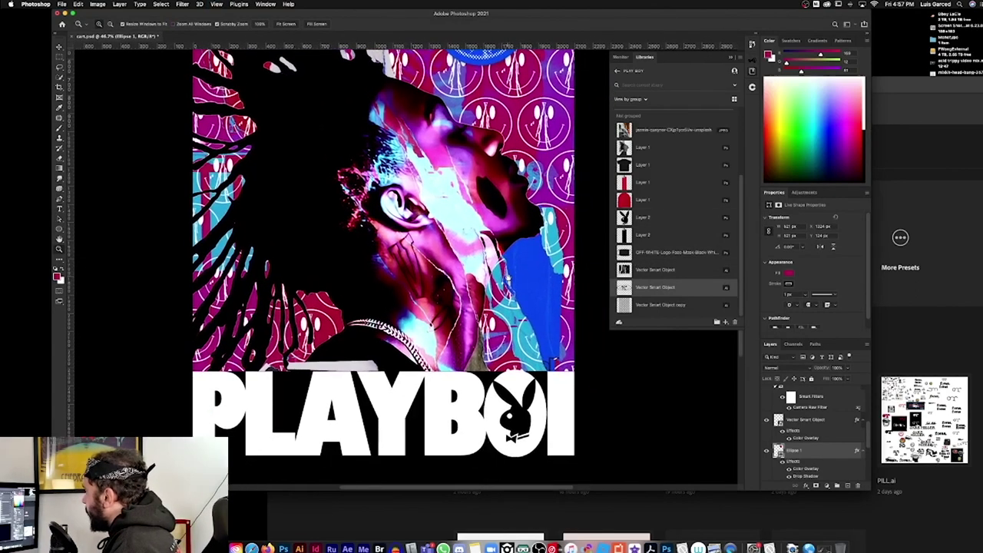
pyautogui.press('v')
pyautogui.rightClick(550, 277)
pyautogui.click(576, 287)
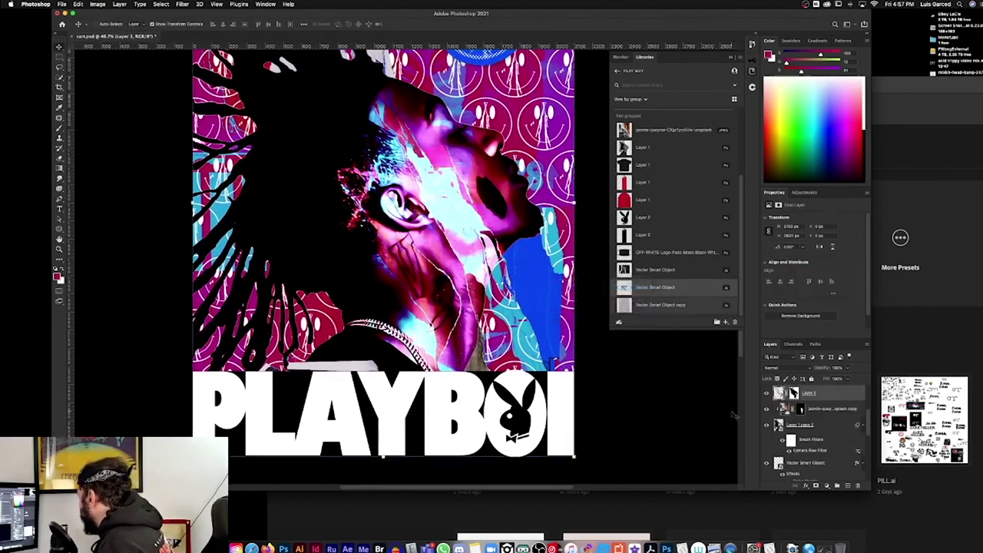
pyautogui.click(766, 393)
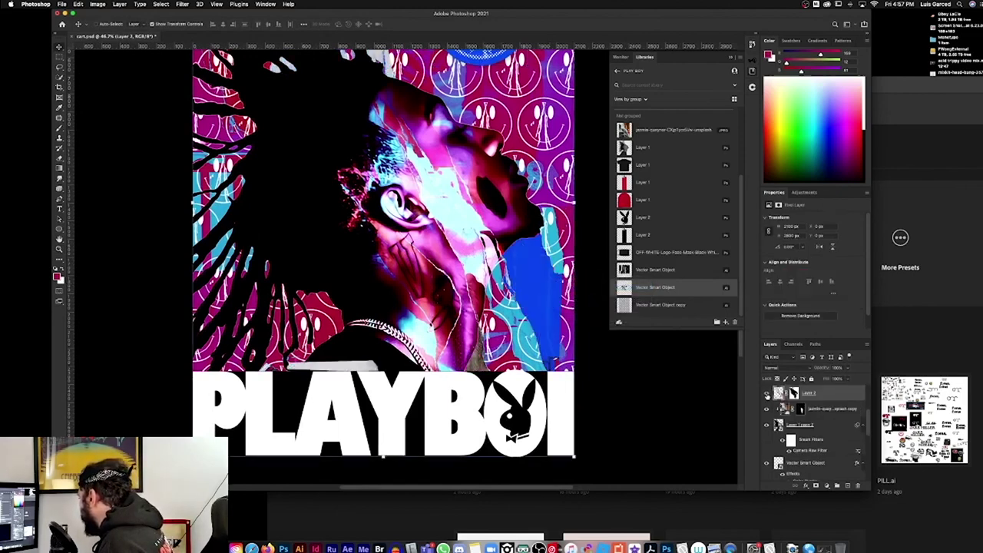
# Add a Drop Shadow to the torn-paper Layer 2 with its opacity raised slightly
pyautogui.doubleClick(837, 393)
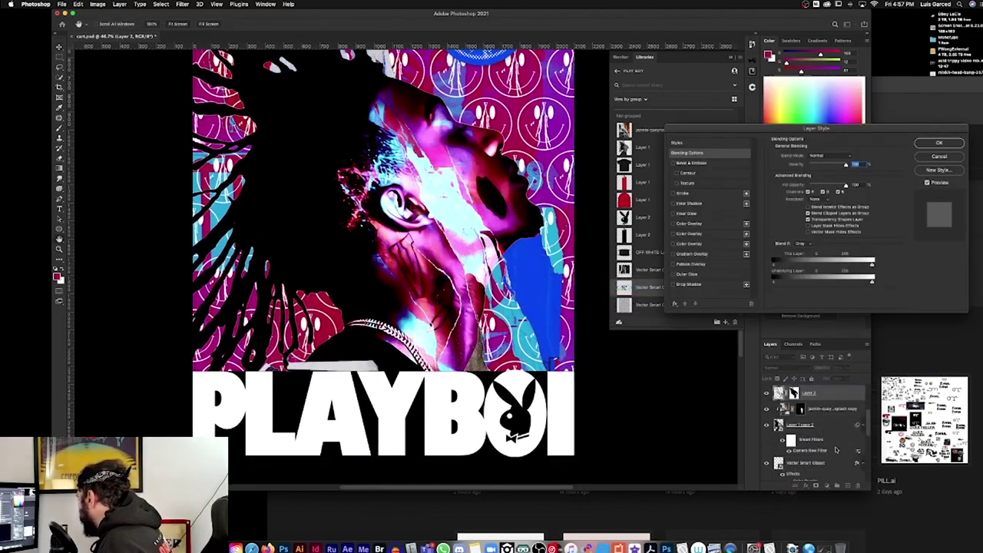
pyautogui.click(673, 285)
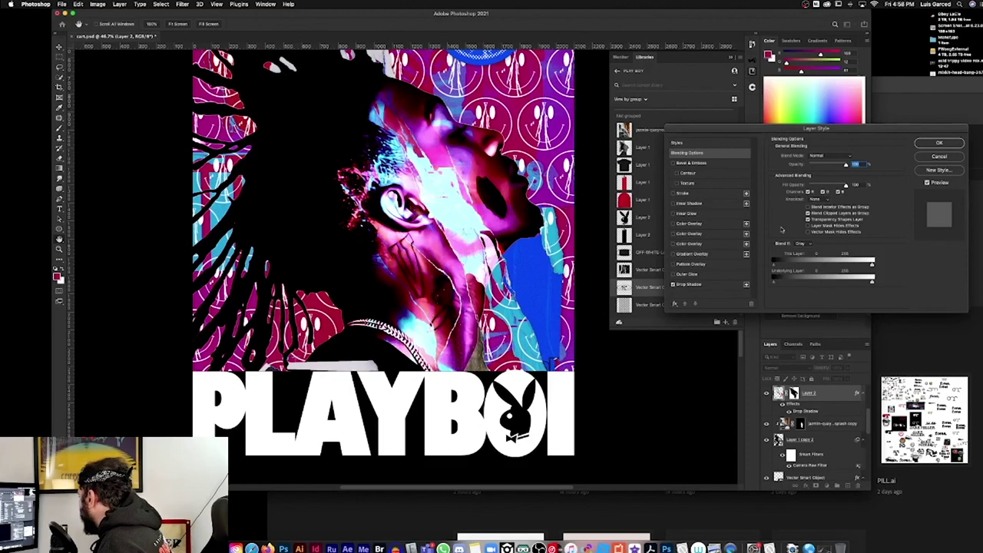
pyautogui.click(719, 285)
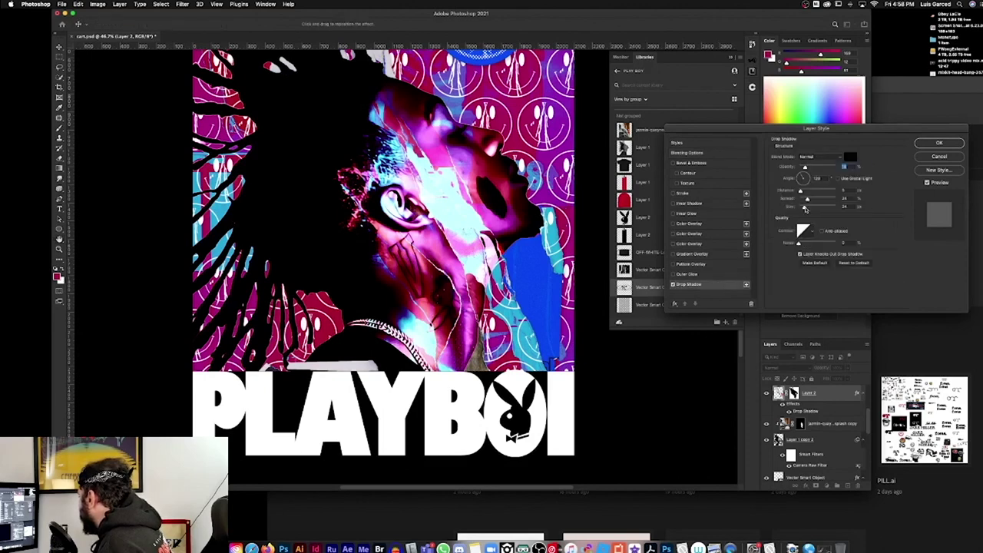
pyautogui.moveTo(805, 167); pyautogui.dragTo(809, 168)
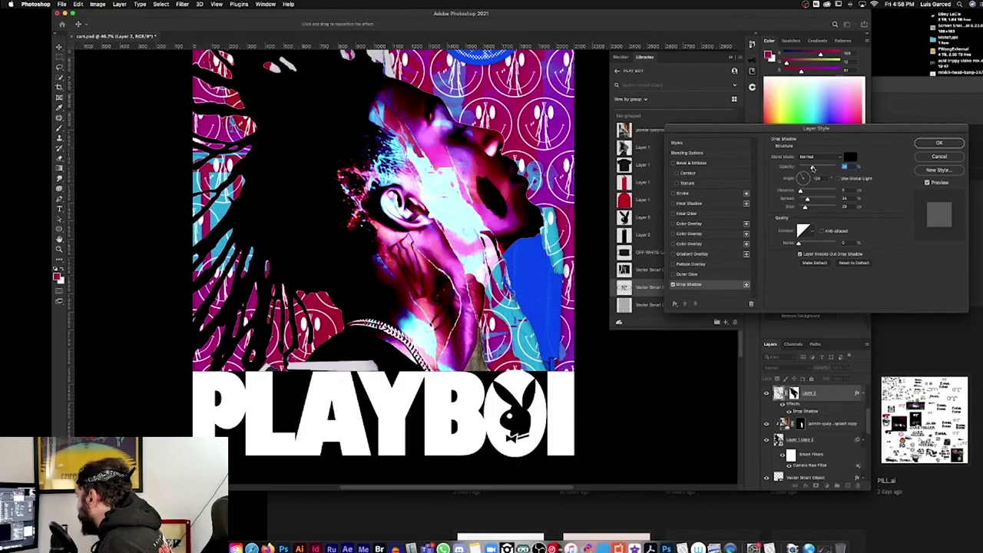
pyautogui.click(939, 143)
pyautogui.press('super+minus')
pyautogui.press('super+minus')
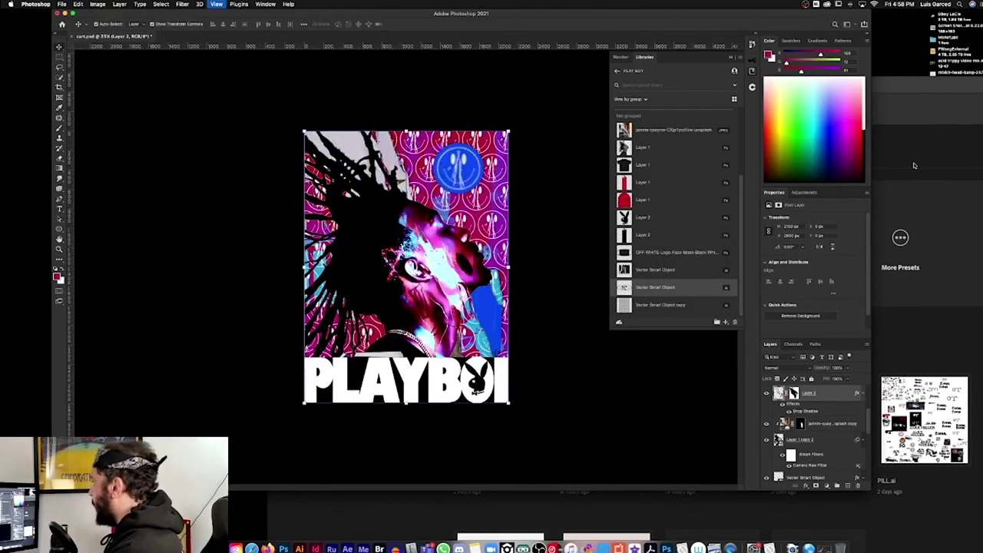
pyautogui.press('super+0')
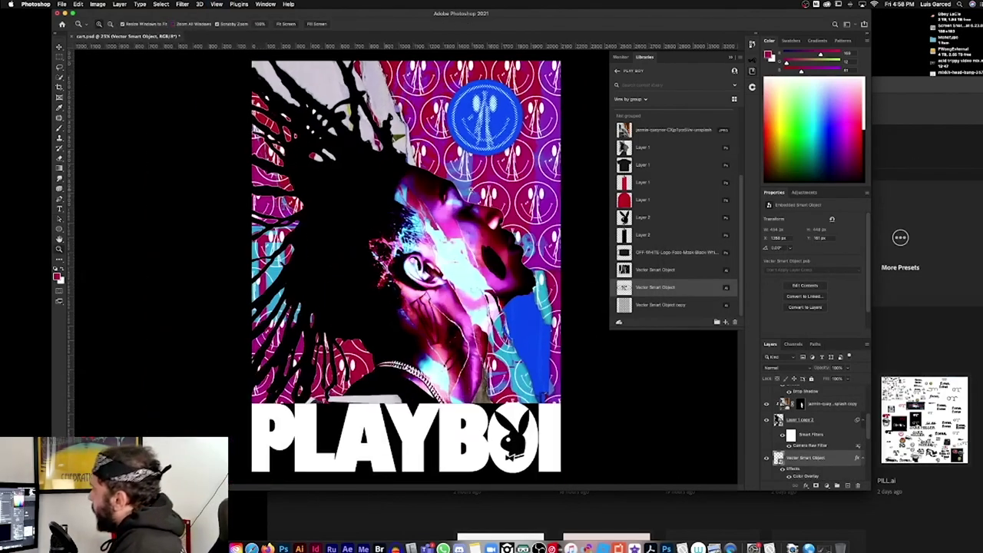
pyautogui.press('super+minus')
pyautogui.press('super+plus')
pyautogui.press('super+minus')
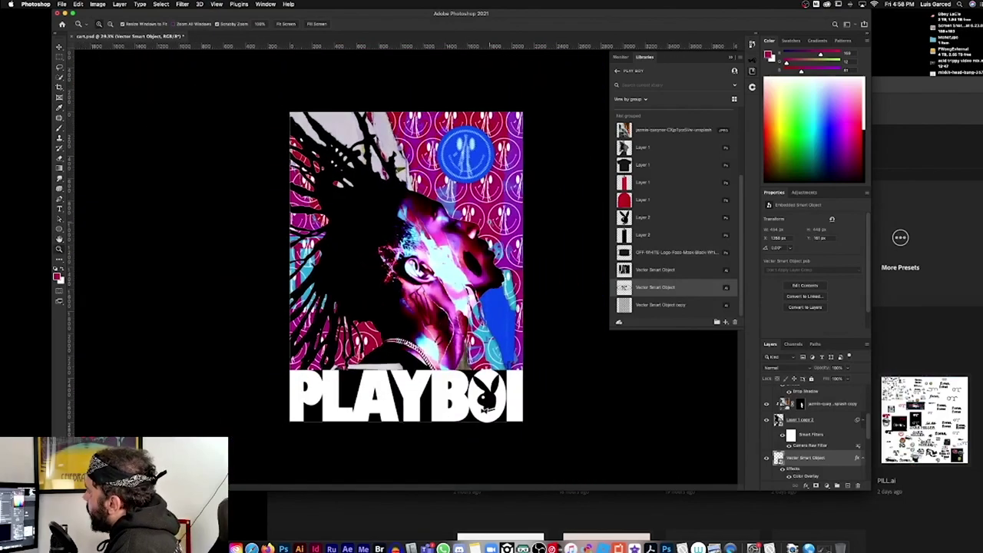
pyautogui.press('v')
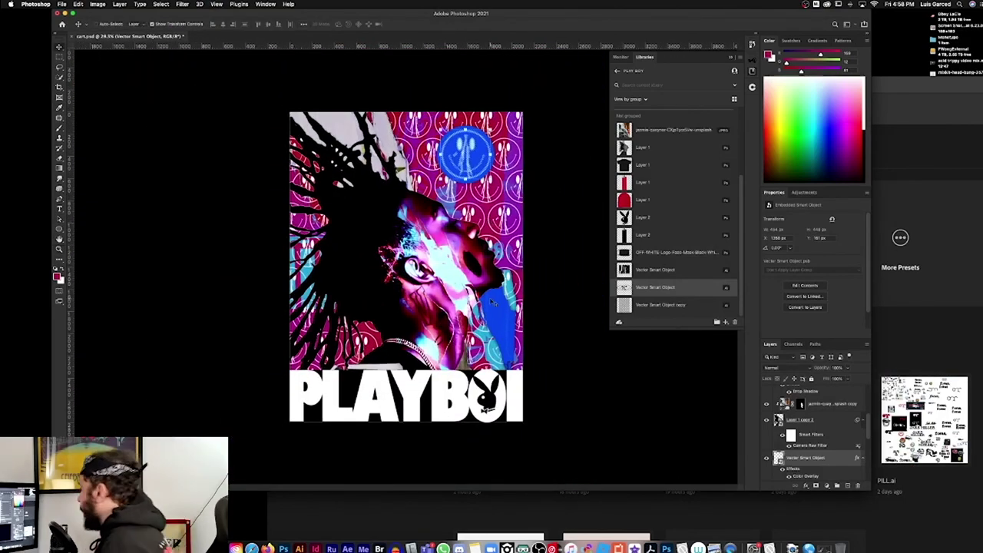
pyautogui.press('z')
pyautogui.moveTo(505, 369)
pyautogui.mouseDown()
pyautogui.moveTo(536, 347)
pyautogui.moveTo(475, 399)
pyautogui.moveTo(449, 339)
pyautogui.mouseUp()
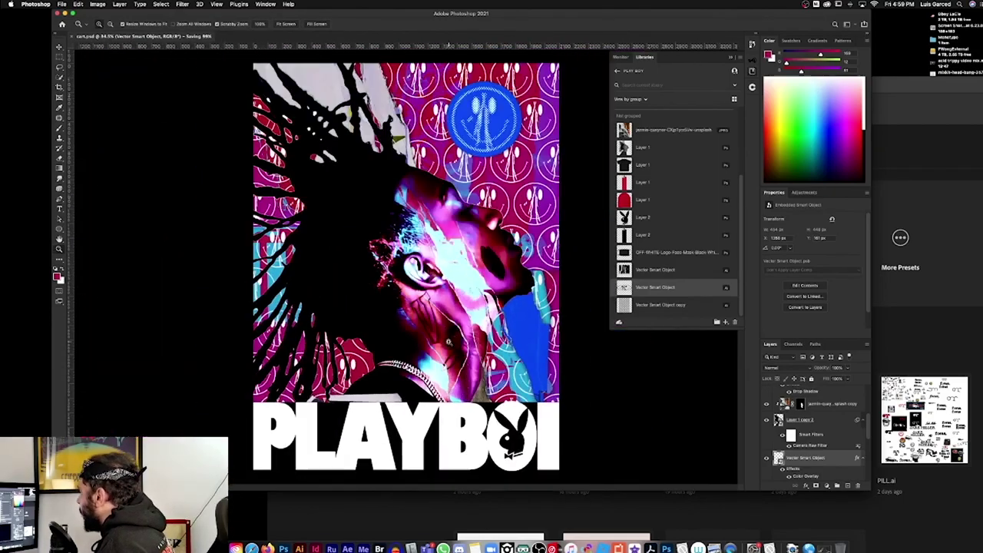
pyautogui.moveTo(869, 426); pyautogui.dragTo(869, 390)
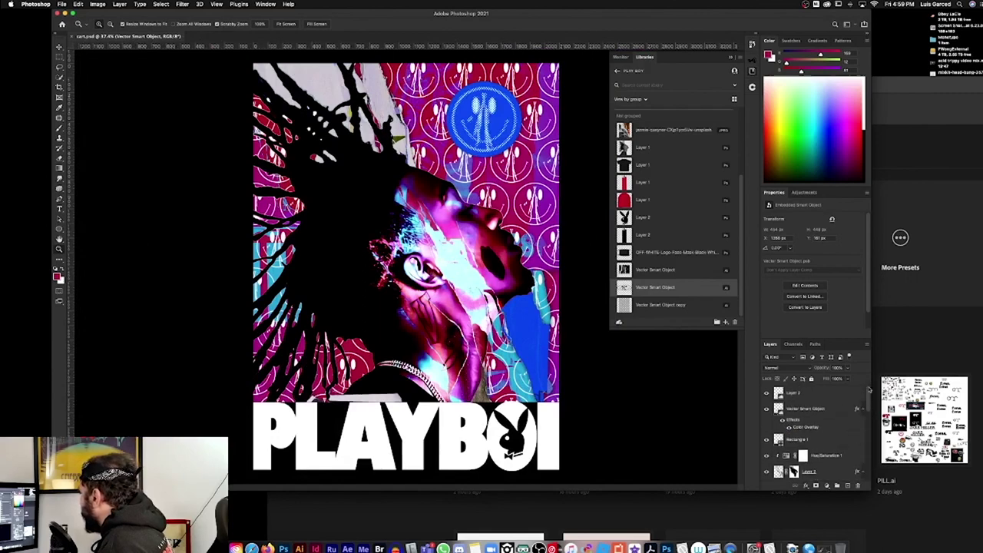
pyautogui.click(808, 392)
pyautogui.click(827, 485)
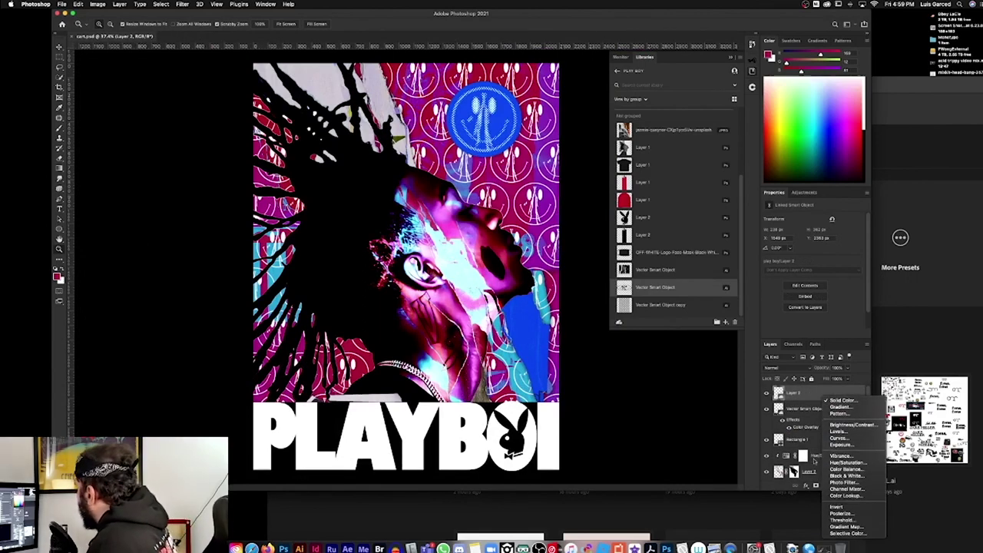
# Add a Color Lookup layer and, after trying Fuji ETERNA 250D, keep Kodak 5218 Kodak 2383
pyautogui.click(845, 496)
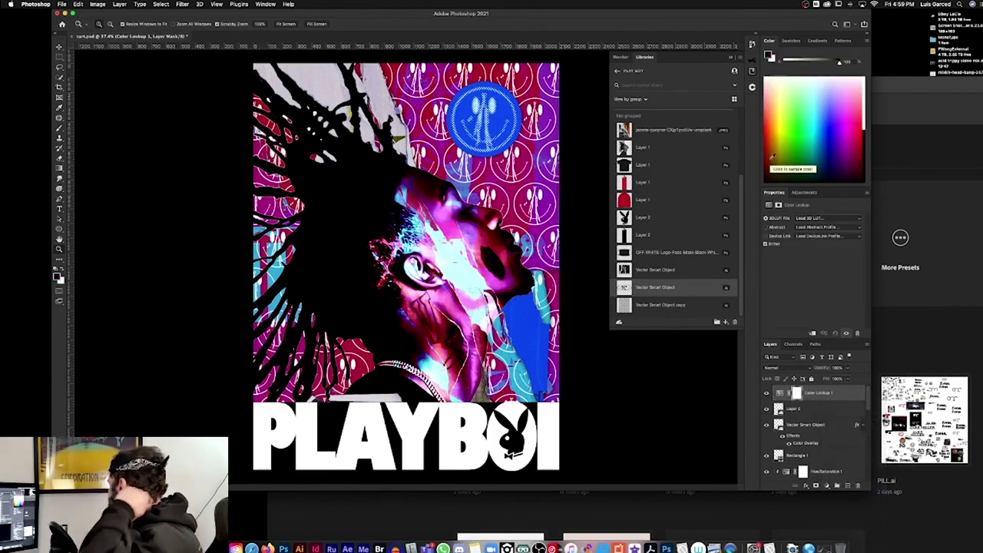
pyautogui.click(814, 220)
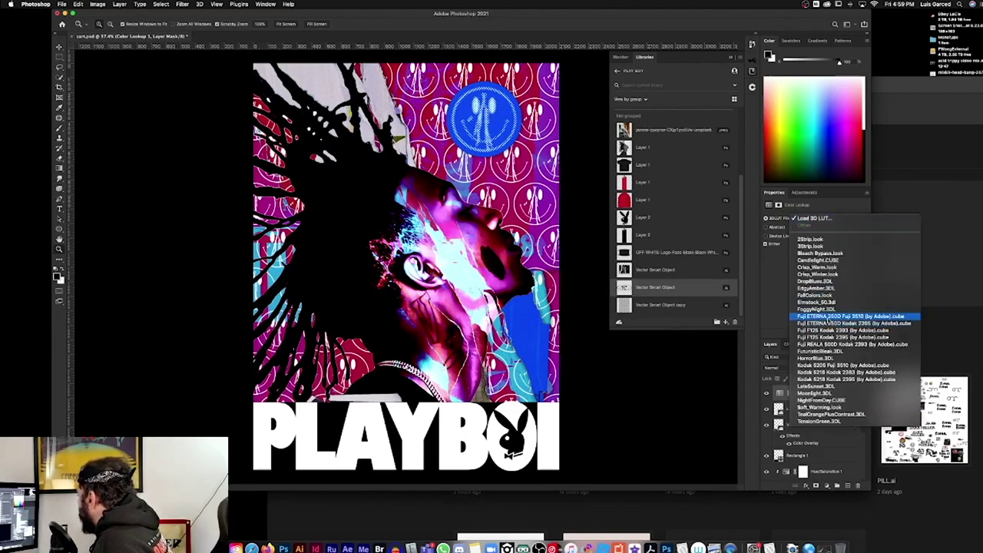
pyautogui.click(830, 317)
pyautogui.click(813, 218)
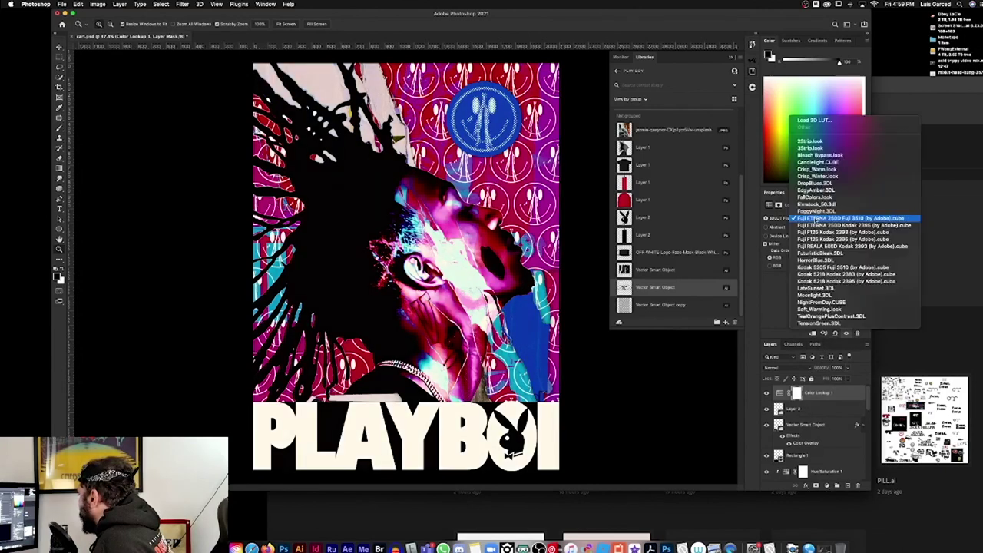
pyautogui.click(813, 225)
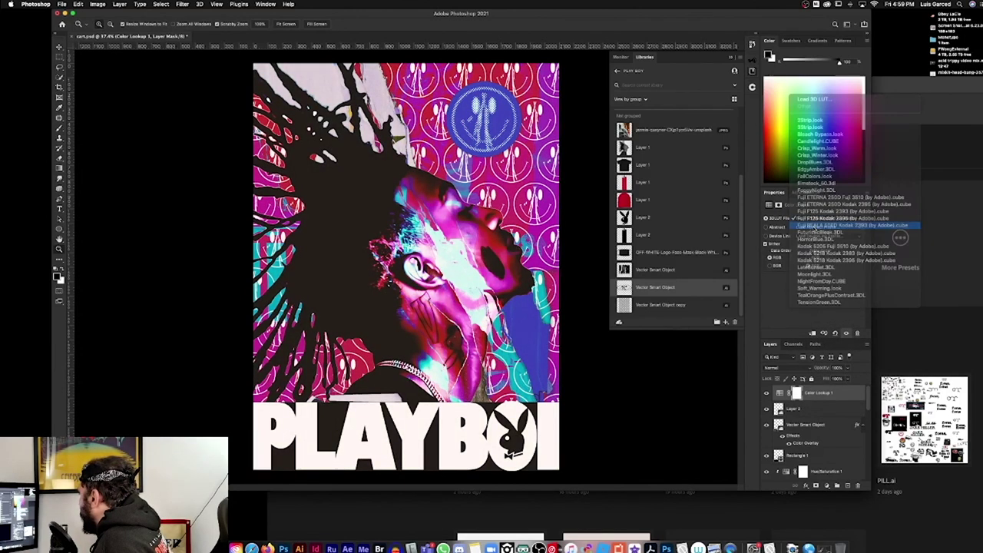
pyautogui.click(812, 225)
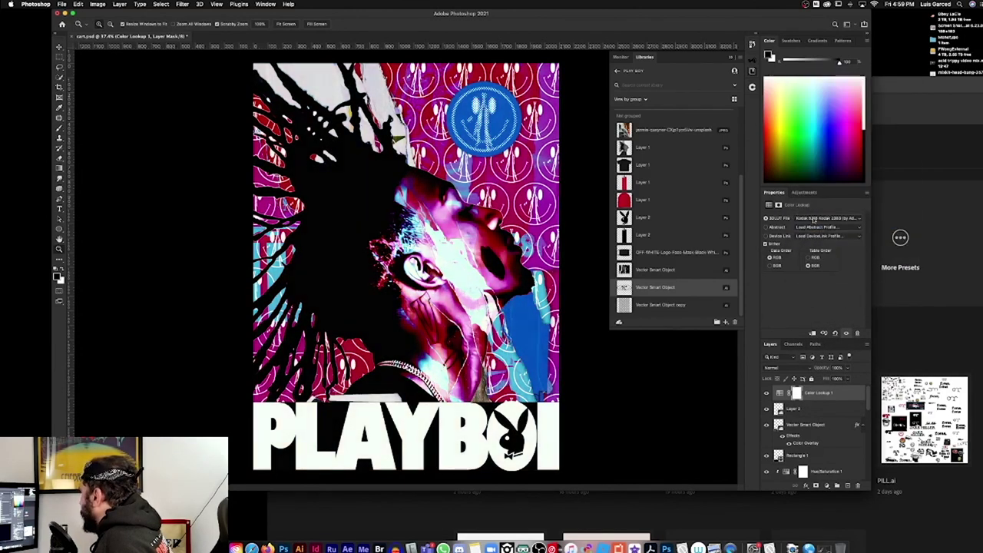
pyautogui.click(813, 219)
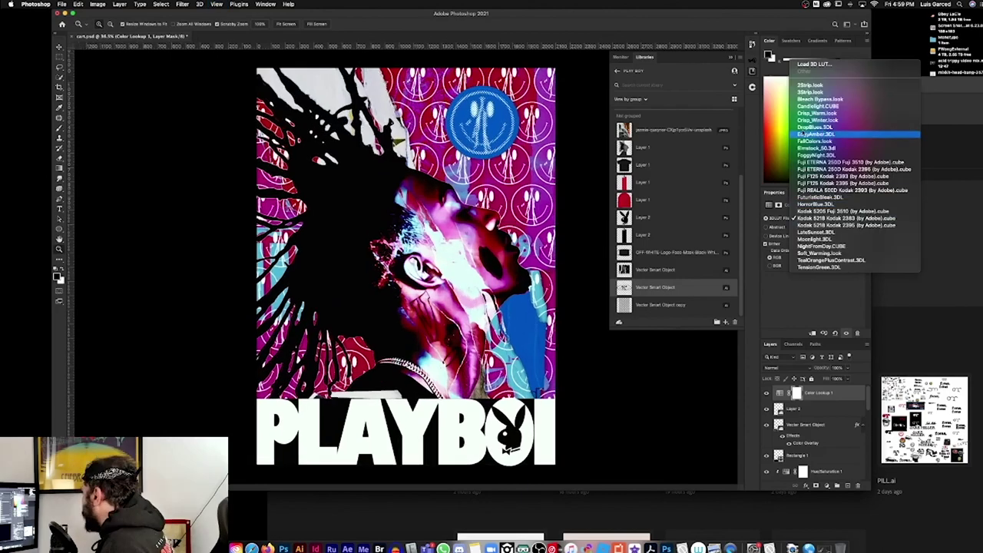
pyautogui.click(797, 312)
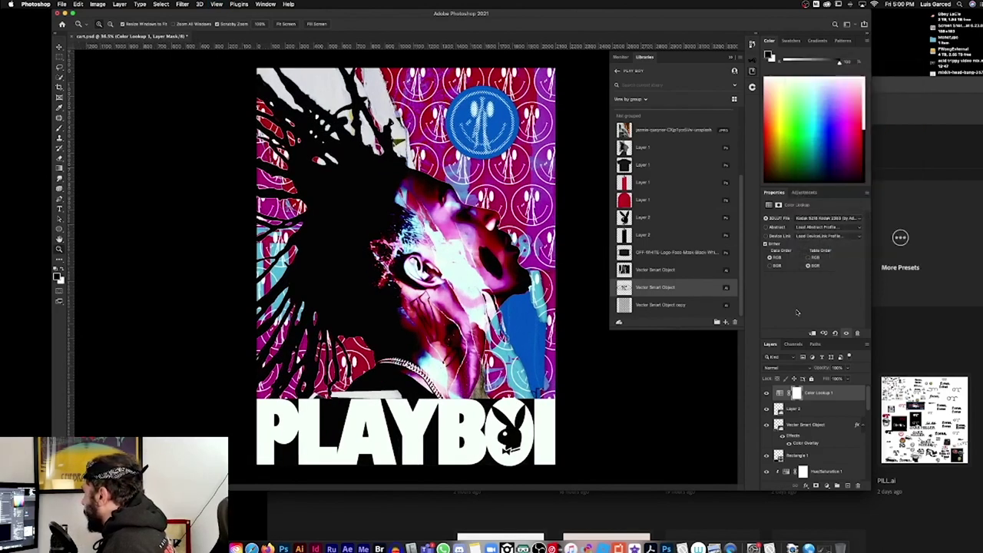
pyautogui.click(804, 220)
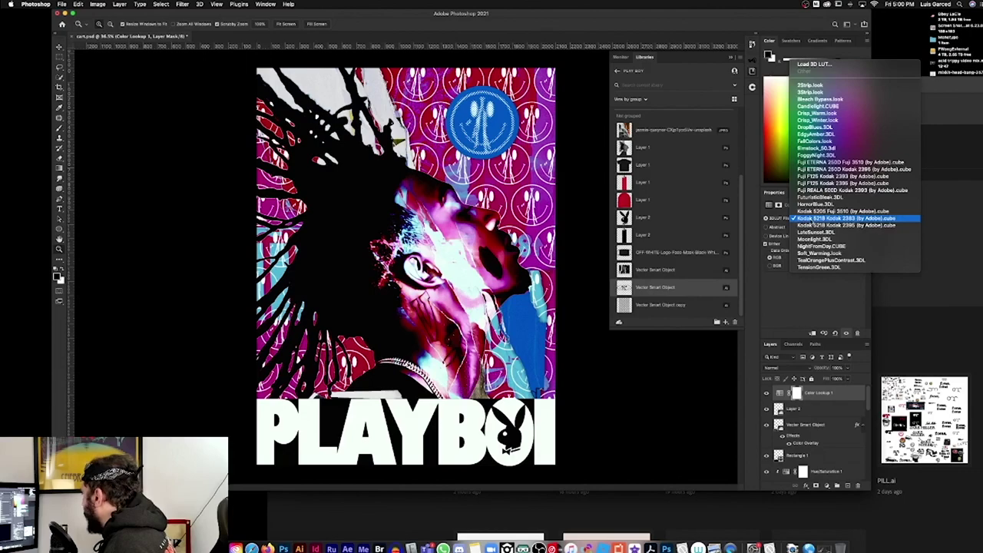
pyautogui.click(809, 299)
pyautogui.scroll(-2, 408, 266)
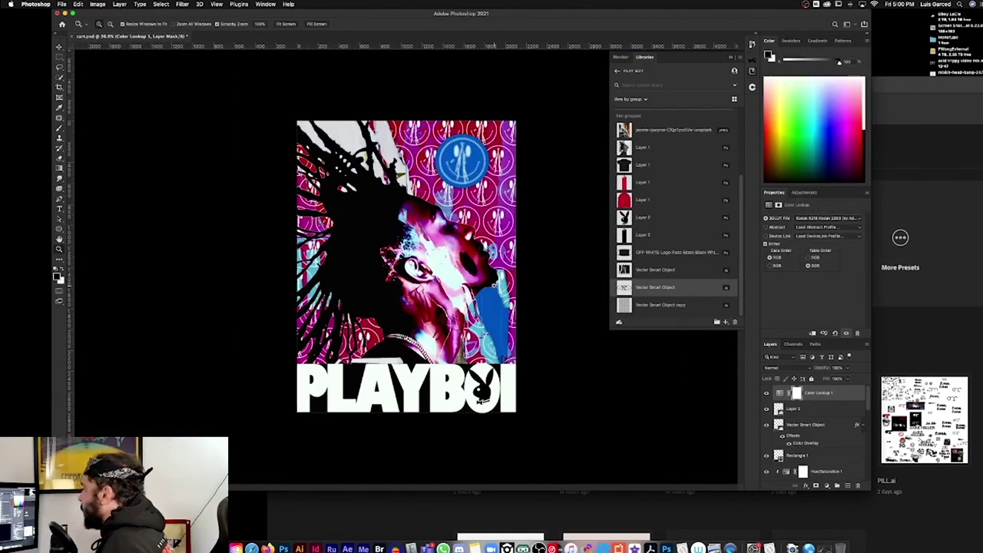
# Group the art layers through Layer 1 copy, then mask Group 1 from Color Fill 1's selection
pyautogui.press('f')
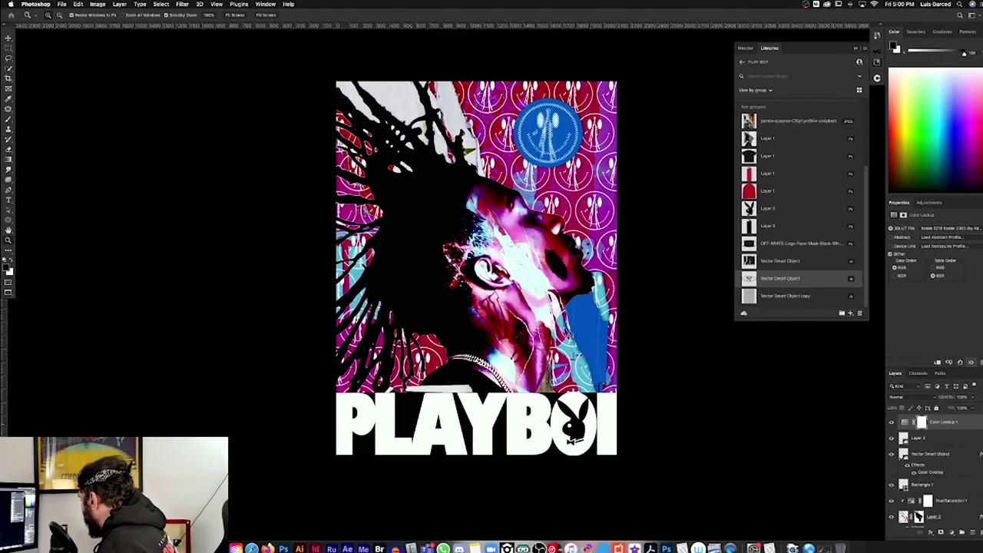
pyautogui.scroll(-3, 971, 425)
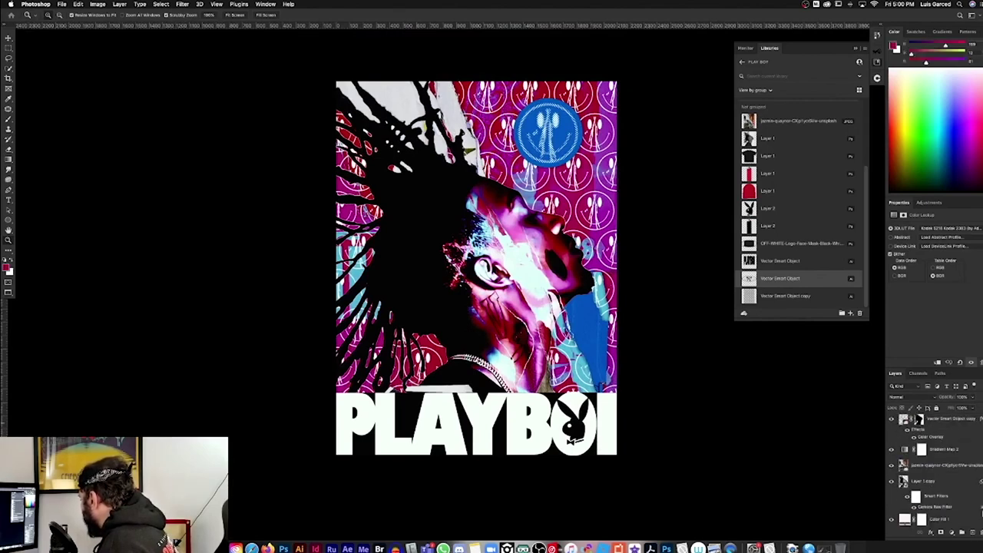
pyautogui.click(942, 484)
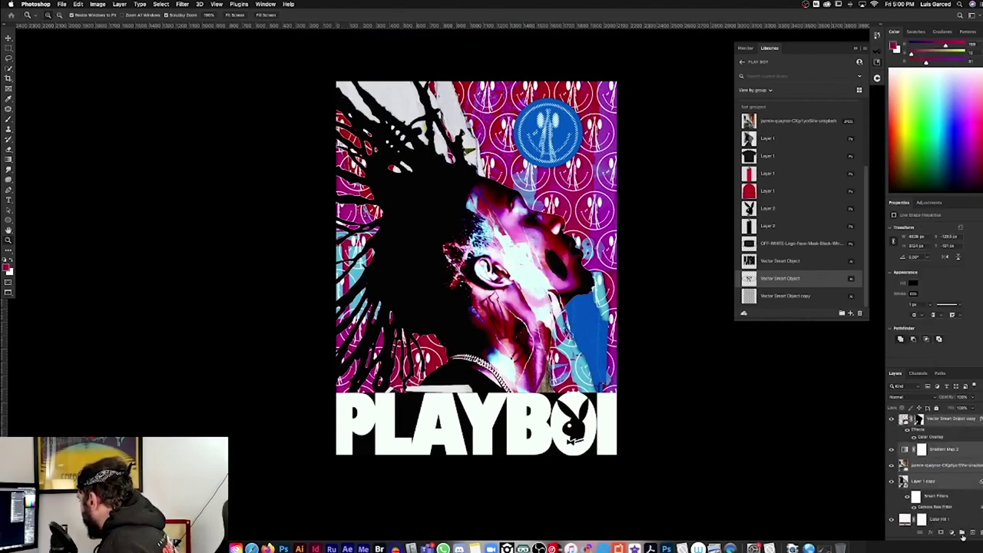
pyautogui.click(963, 533)
pyautogui.click(891, 419)
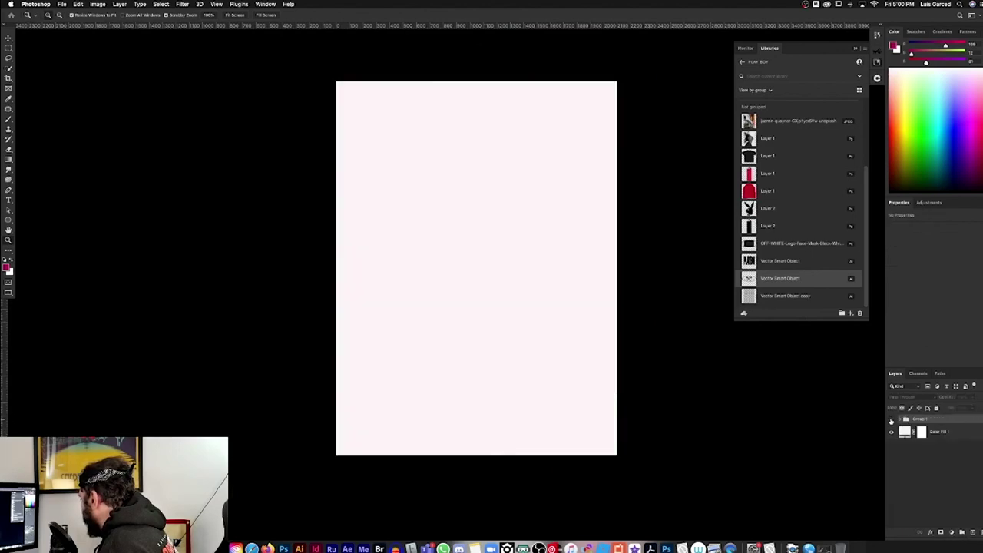
pyautogui.click(892, 420)
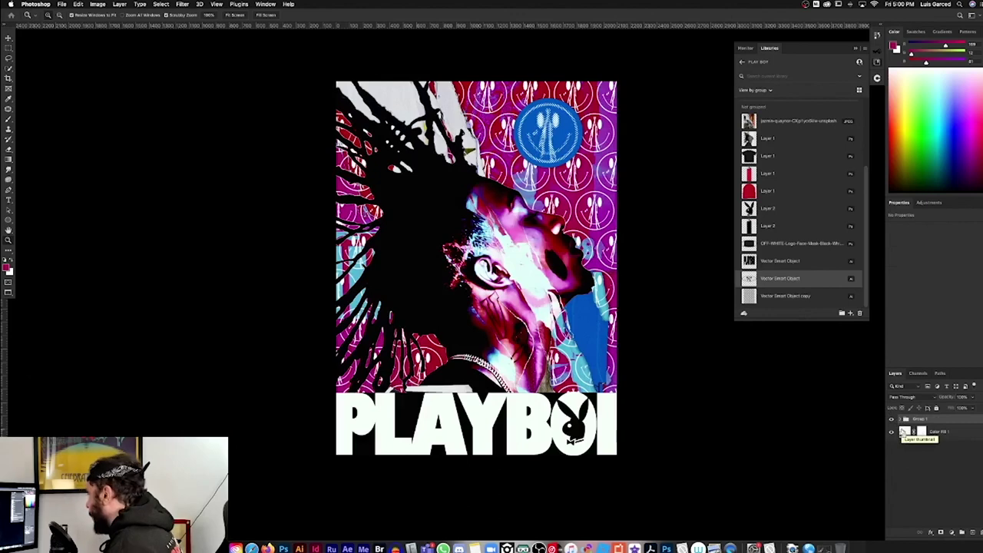
pyautogui.keyDown('super'); pyautogui.click(903, 433); pyautogui.keyUp('super')
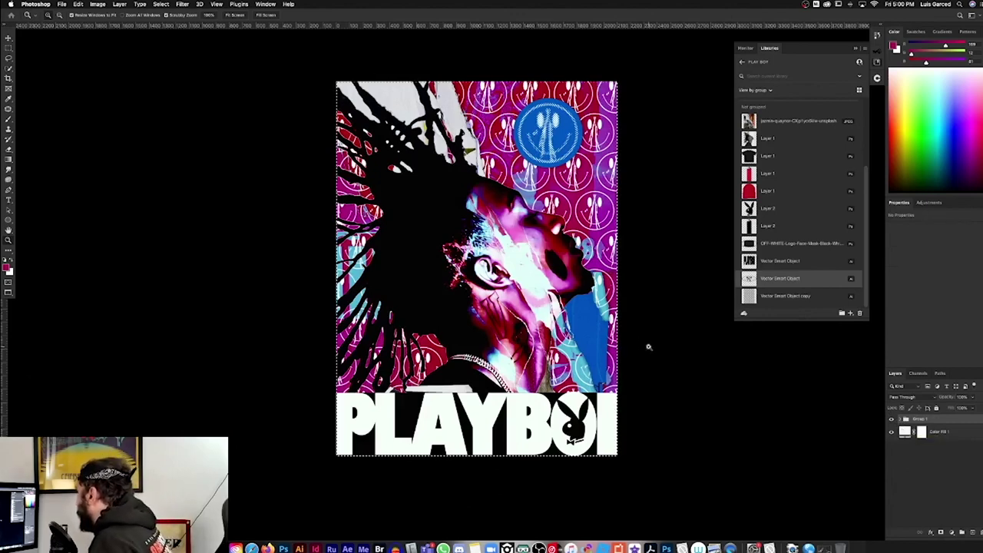
pyautogui.click(941, 533)
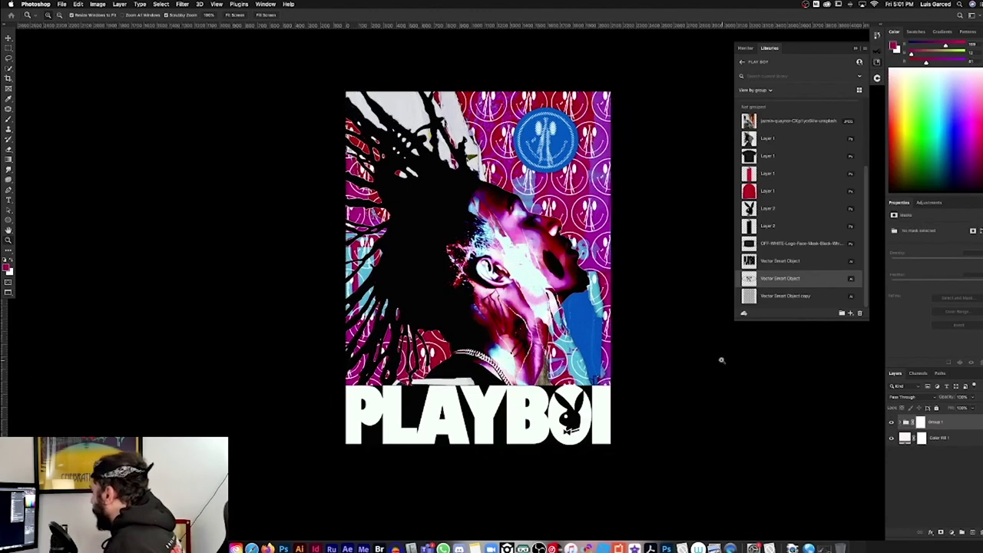
# Fit the Crop tool frame to the poster's edges
pyautogui.click(8, 79)
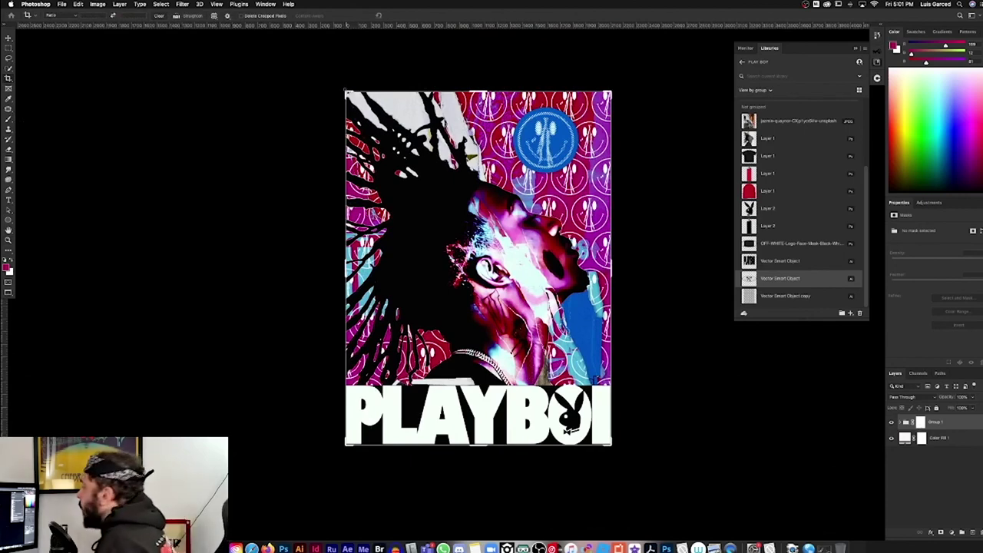
pyautogui.moveTo(476, 261); pyautogui.dragTo(476, 262)
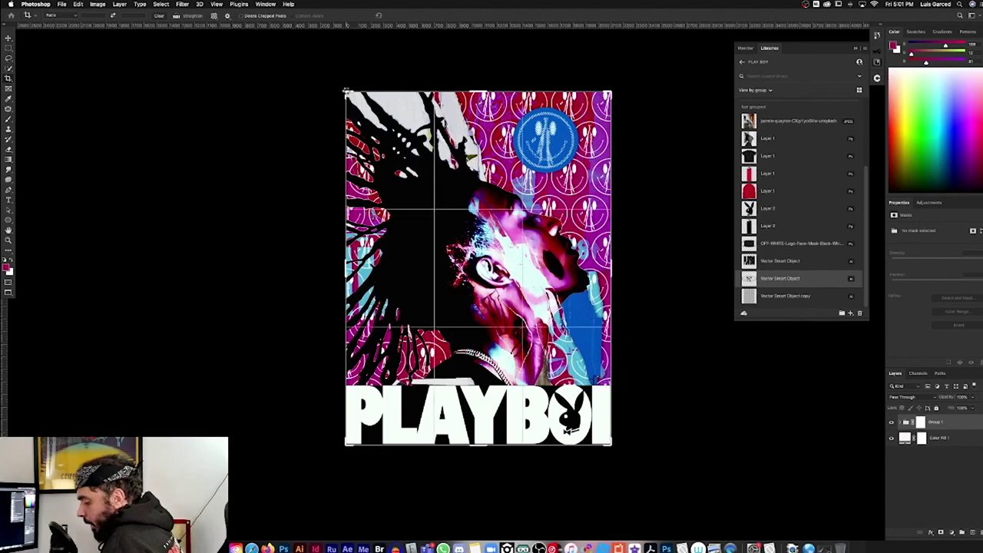
pyautogui.click(344, 91)
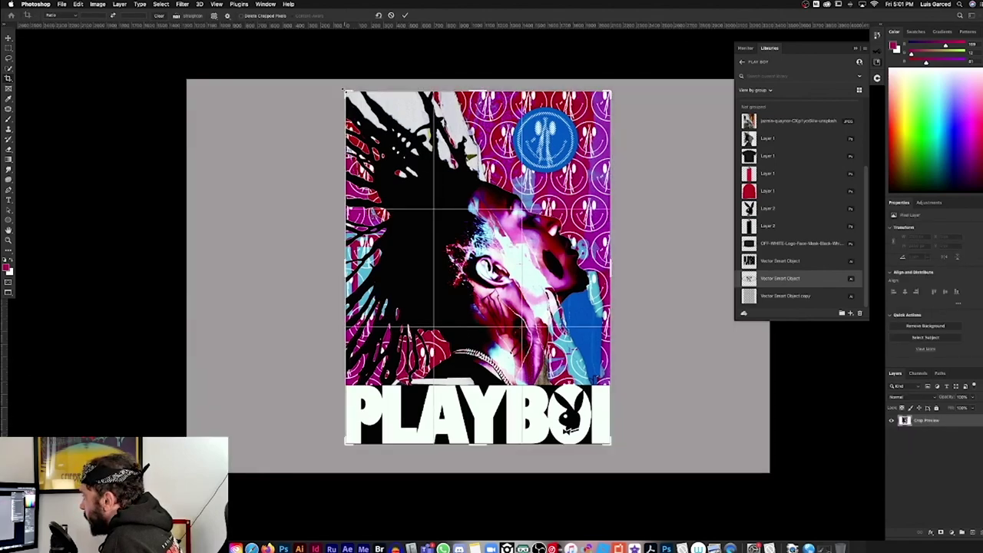
pyautogui.moveTo(341, 86); pyautogui.dragTo(336, 84)
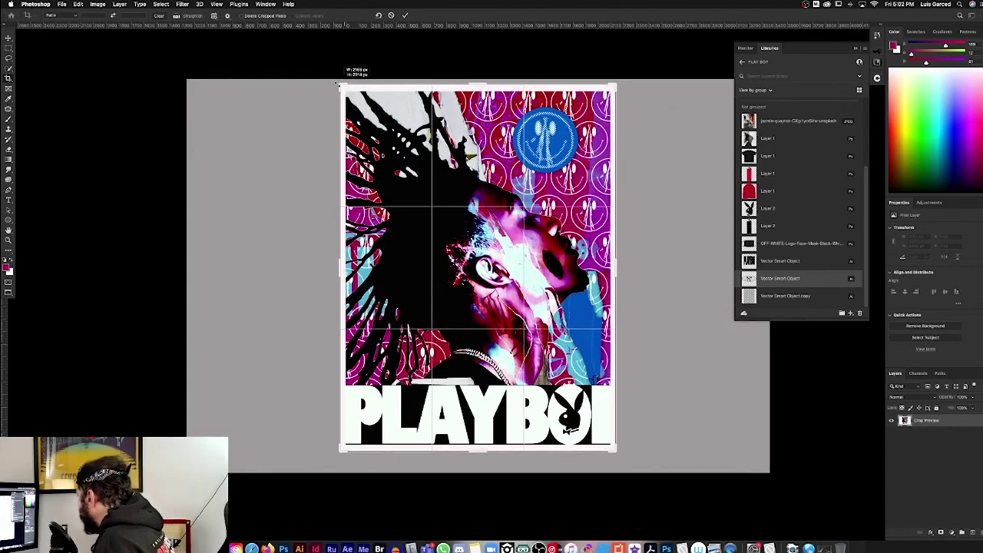
pyautogui.moveTo(336, 83); pyautogui.dragTo(340, 86)
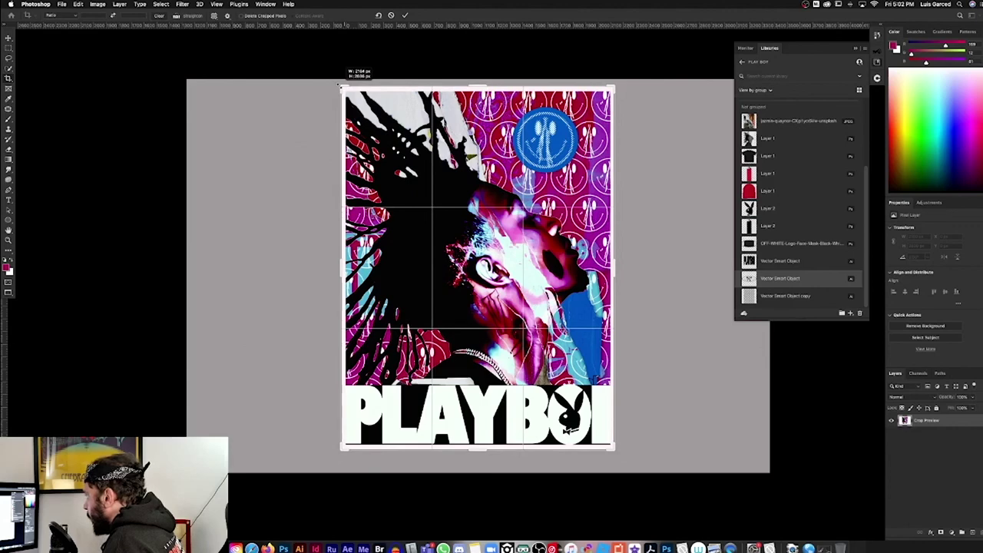
pyautogui.moveTo(340, 86); pyautogui.dragTo(341, 87)
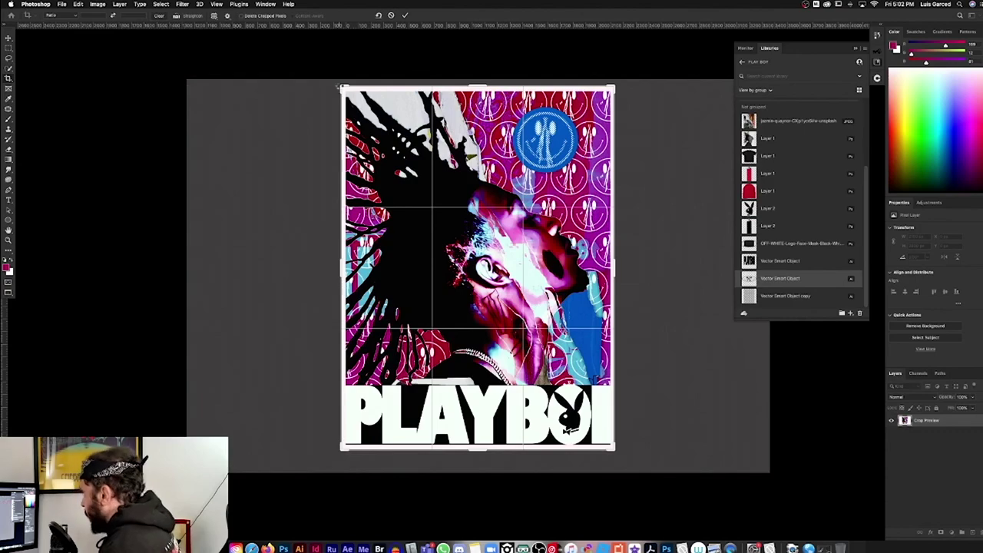
# Commit the crop around the poster
pyautogui.press('Return')
pyautogui.press('z')
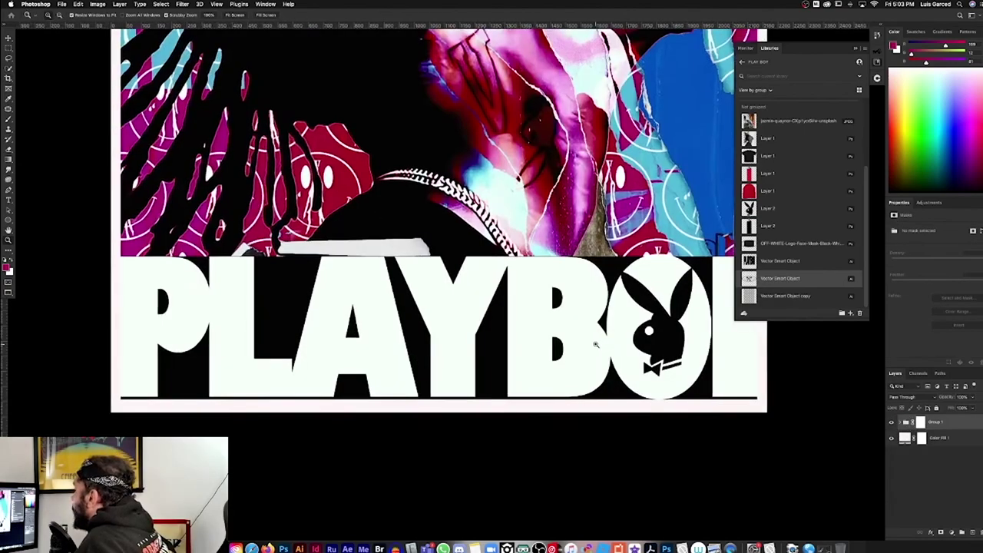
pyautogui.scroll(2, 574, 340)
pyautogui.scroll(-1, 568, 339)
pyautogui.scroll(2, 566, 341)
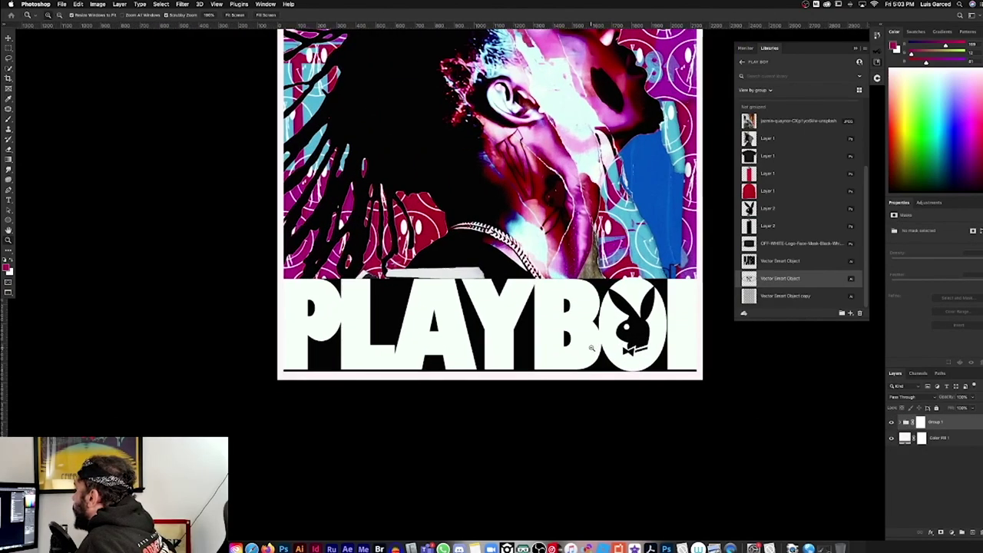
# Select the Rectangle 1 shape behind the PLAYBOI lettering
pyautogui.press('a')
pyautogui.click(520, 374)
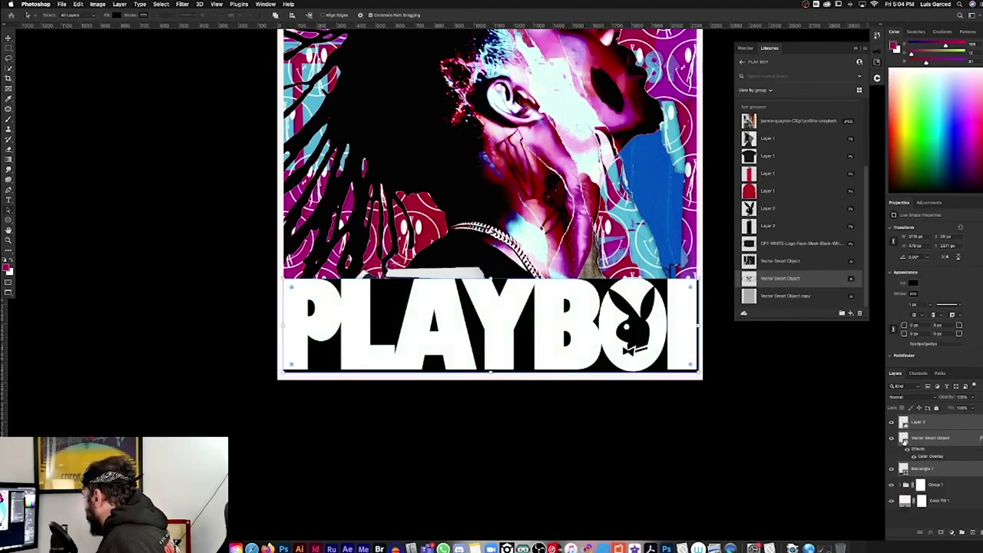
pyautogui.click(904, 470)
pyautogui.press('v')
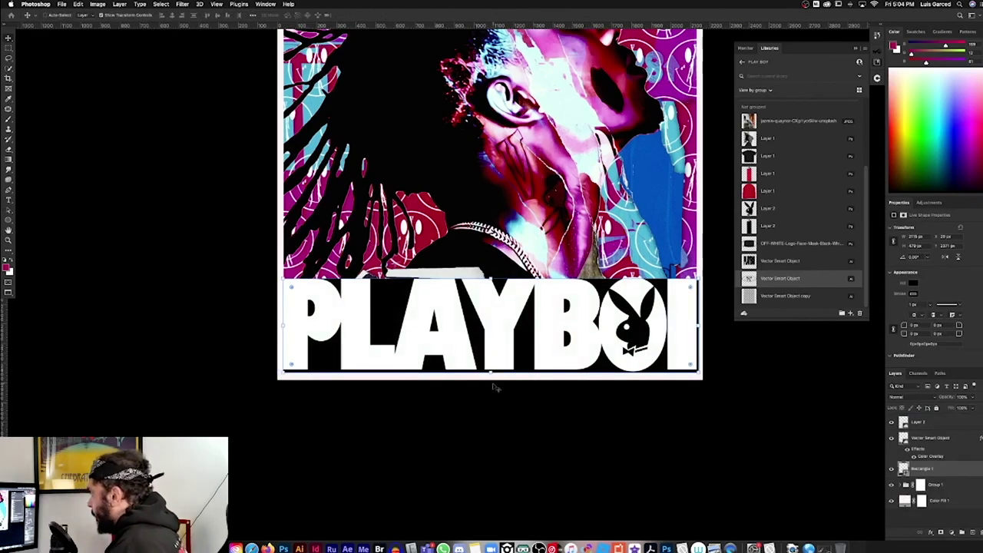
pyautogui.press('a')
pyautogui.press('super+equal')
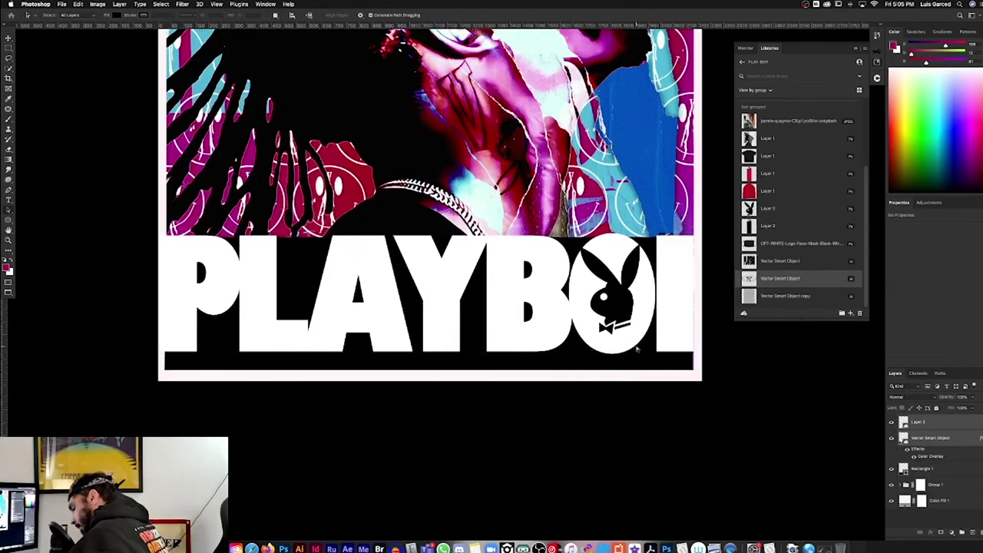
pyautogui.press('super+minus')
pyautogui.press('super+minus')
pyautogui.press('super+minus')
# Nudge Rectangle 1 about 11px lower, thickening the black band beneath it
pyautogui.press('z')
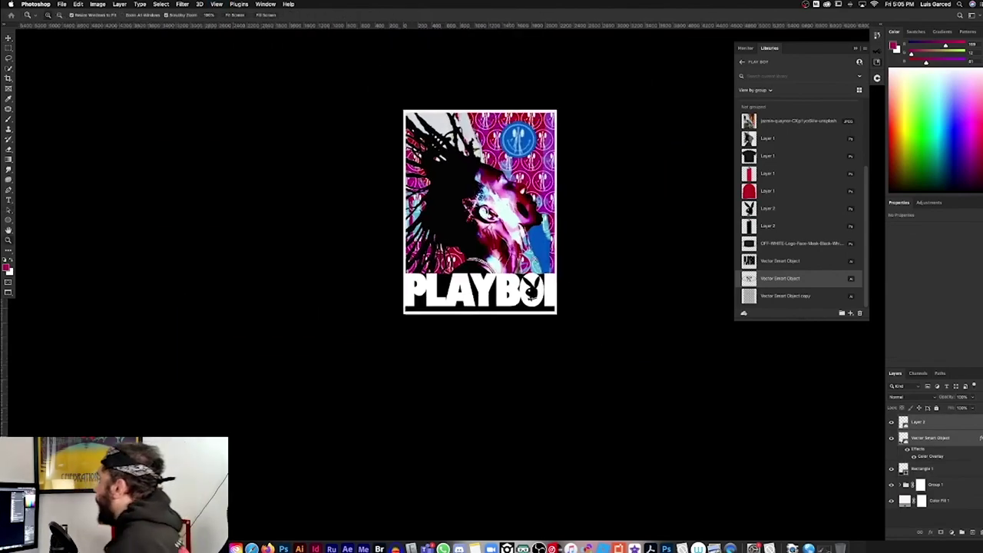
pyautogui.scroll(3, 521, 267)
pyautogui.scroll(-1, 520, 268)
pyautogui.scroll(5, 500, 262)
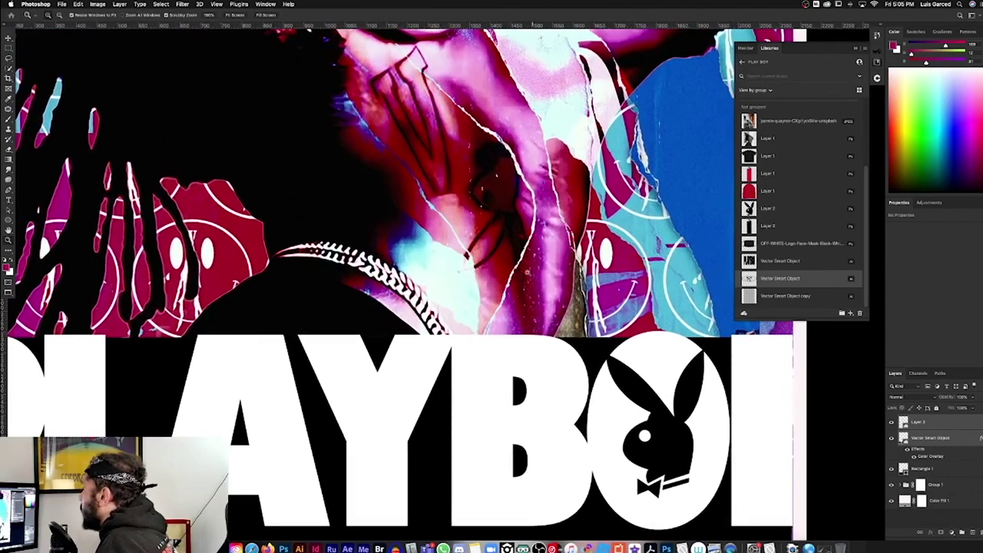
pyautogui.scroll(4, 224, 324)
pyautogui.press('v')
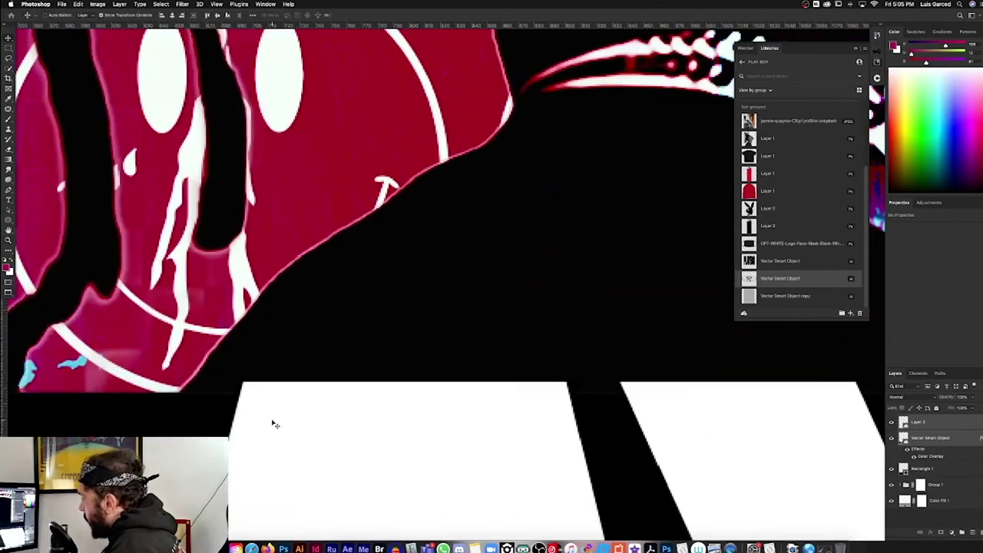
pyautogui.moveTo(272, 421); pyautogui.dragTo(271, 431)
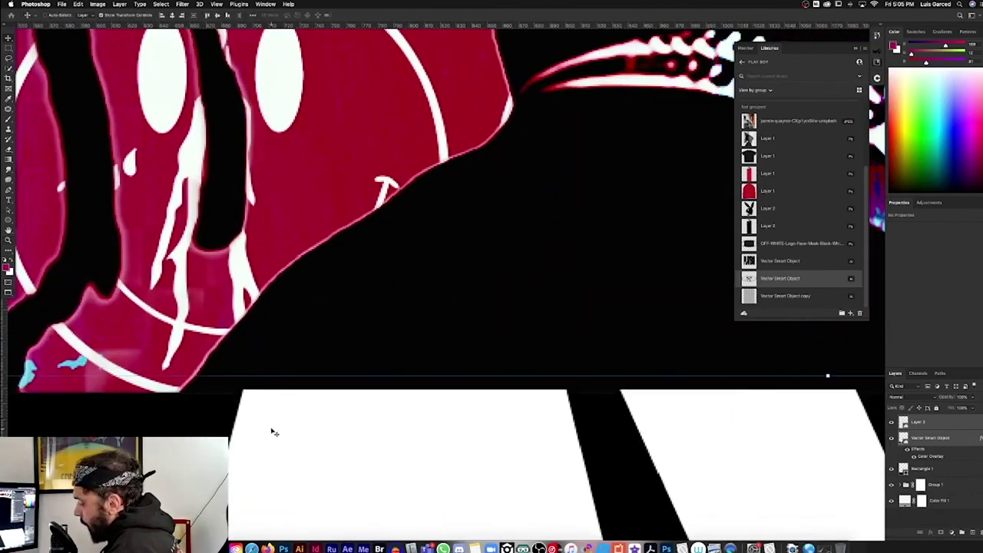
# Select Layer 3 at the top of the layer stack
pyautogui.scroll(-5, 271, 431)
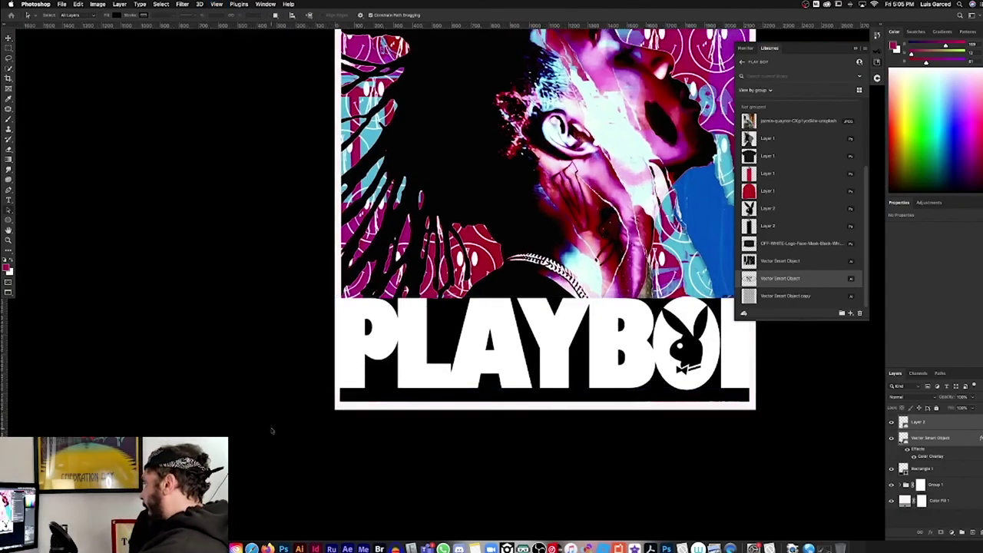
pyautogui.press('a')
pyautogui.scroll(-2, 271, 431)
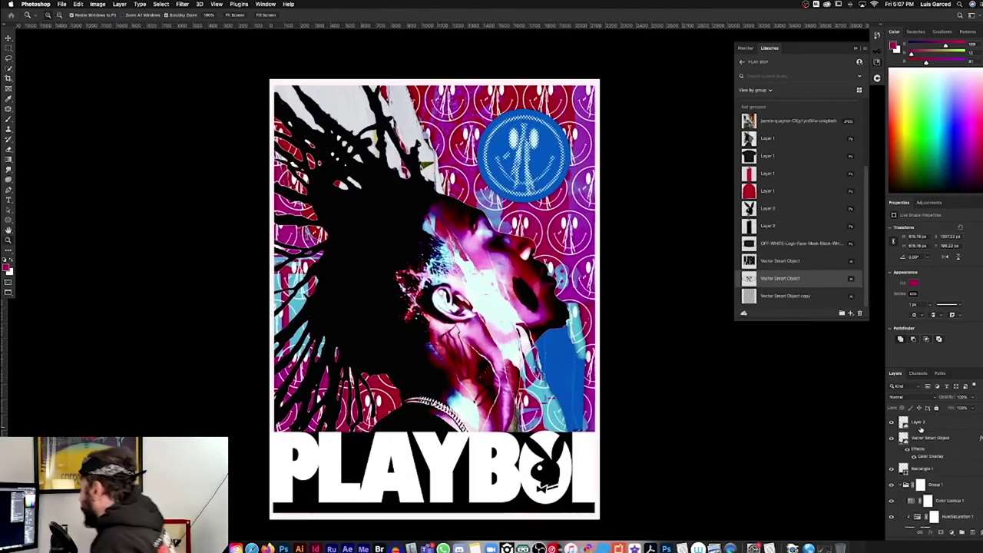
pyautogui.click(929, 423)
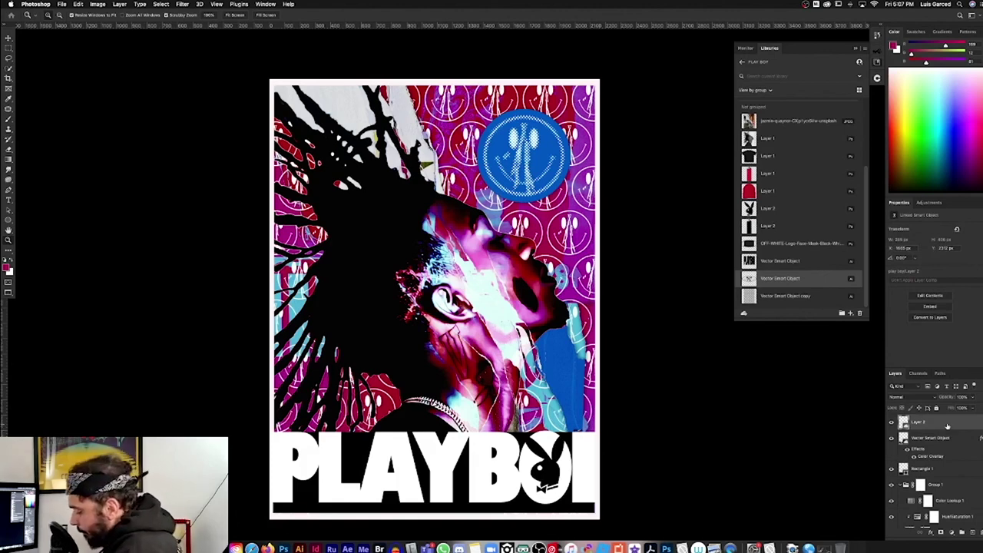
# Add a new layer filled with 50% gray
pyautogui.press('super+shift+n')
pyautogui.press('Return')
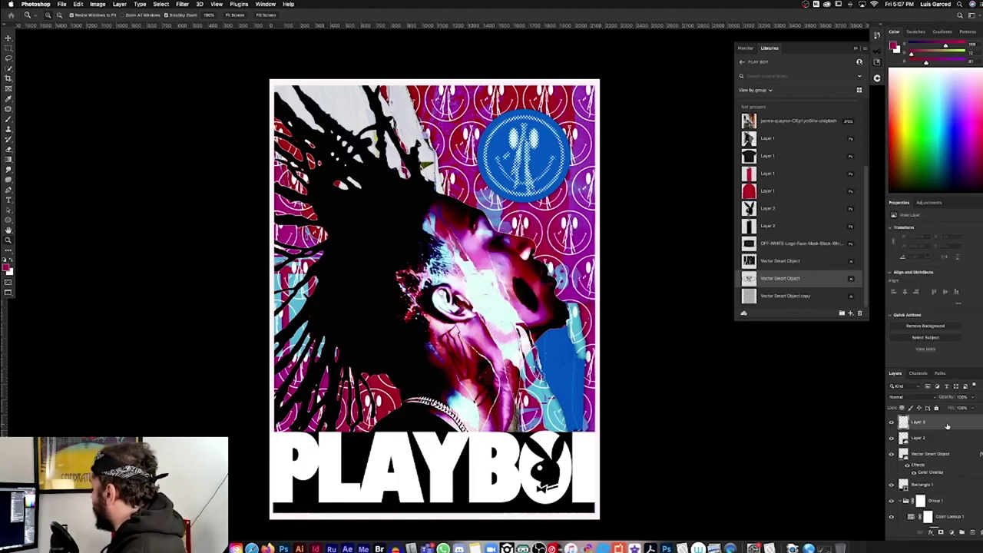
pyautogui.click(78, 3)
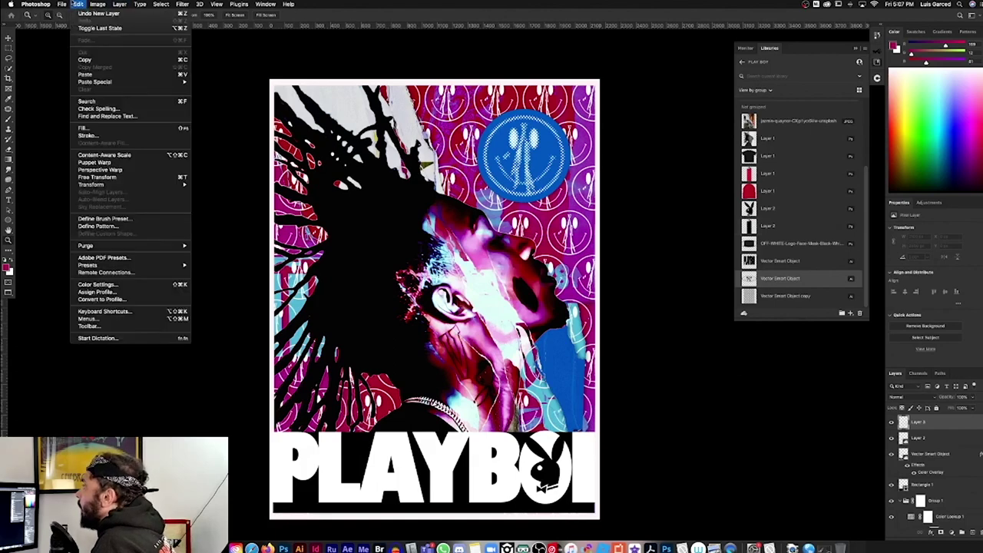
pyautogui.click(119, 129)
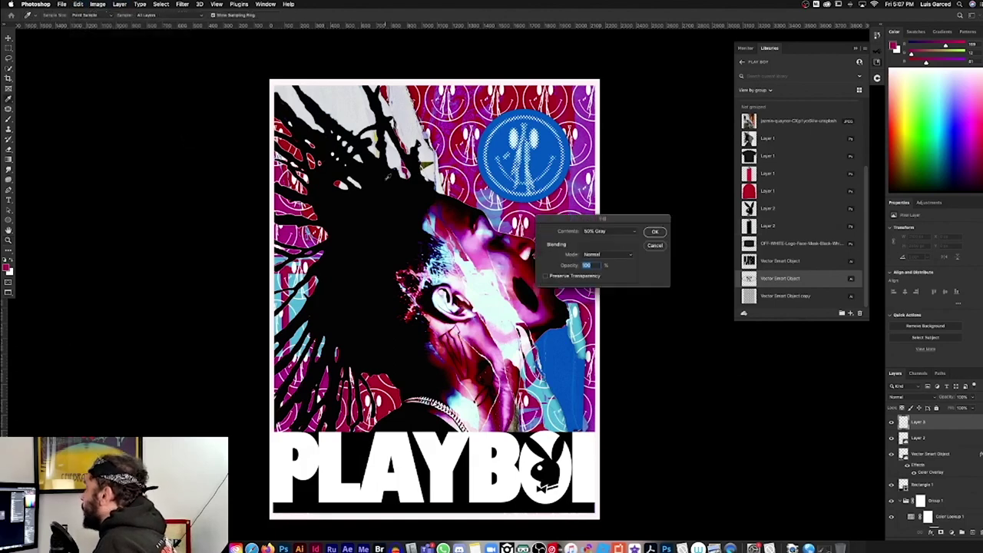
pyautogui.click(654, 232)
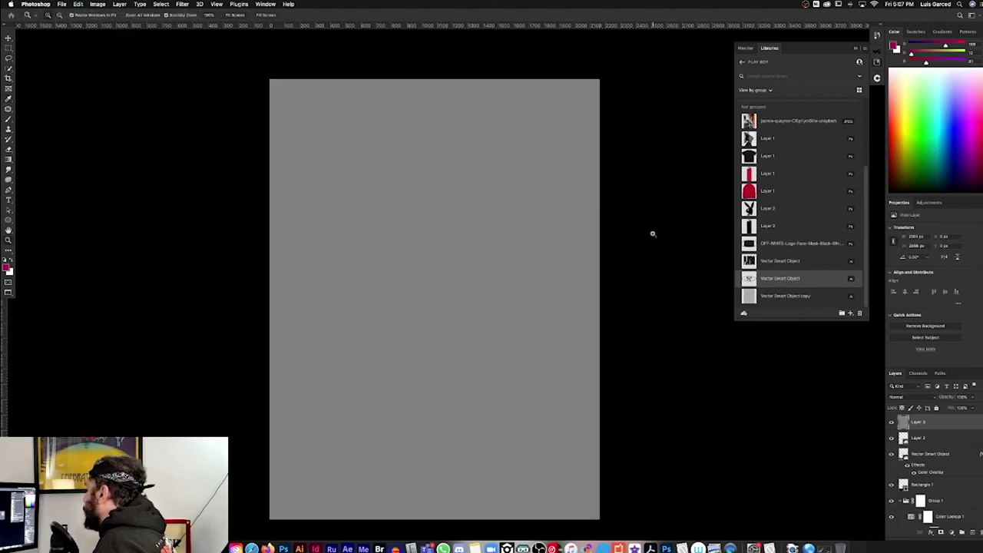
# Convert the gray layer for Smart Filters and apply Add Noise at 35%
pyautogui.click(183, 4)
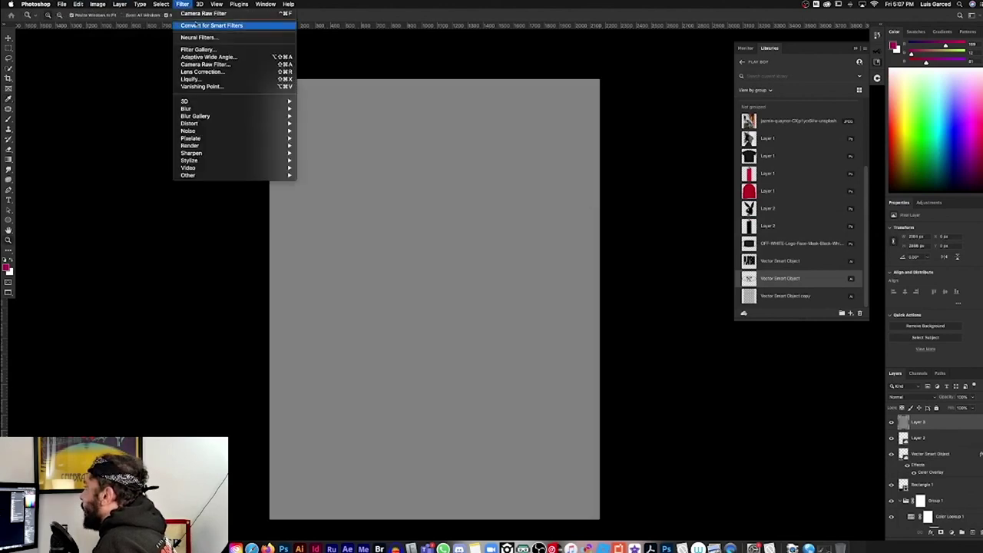
pyautogui.click(196, 25)
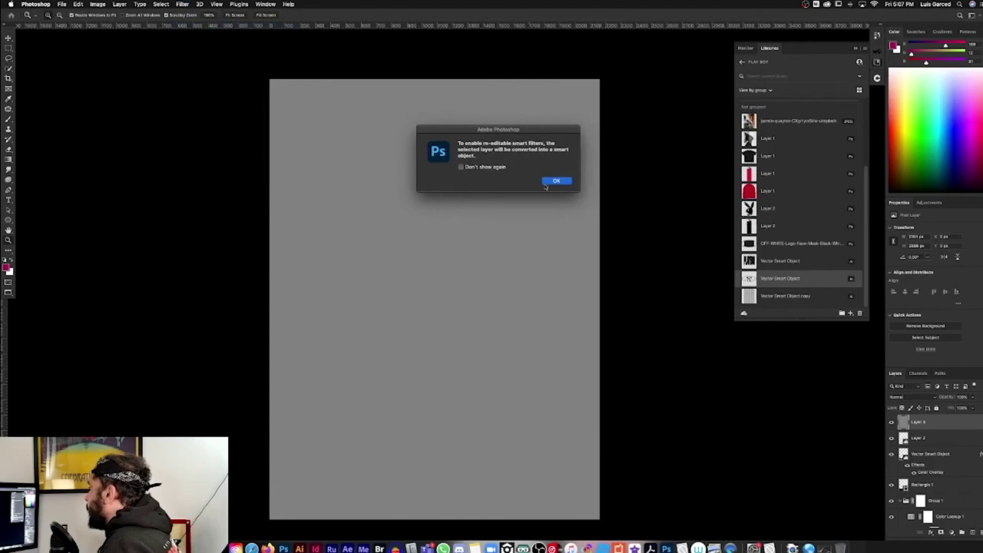
pyautogui.click(560, 182)
pyautogui.click(183, 4)
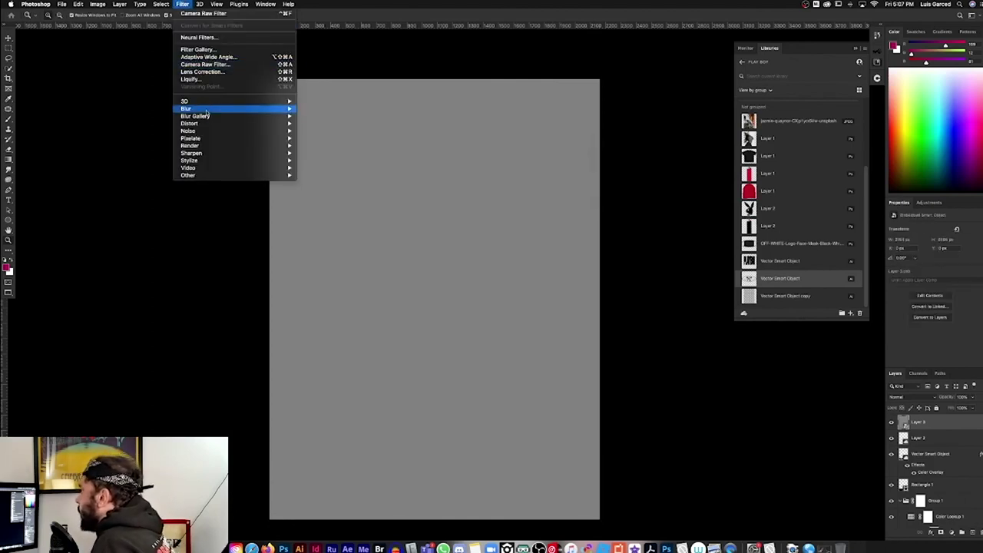
pyautogui.moveTo(188, 130)
pyautogui.click(318, 130)
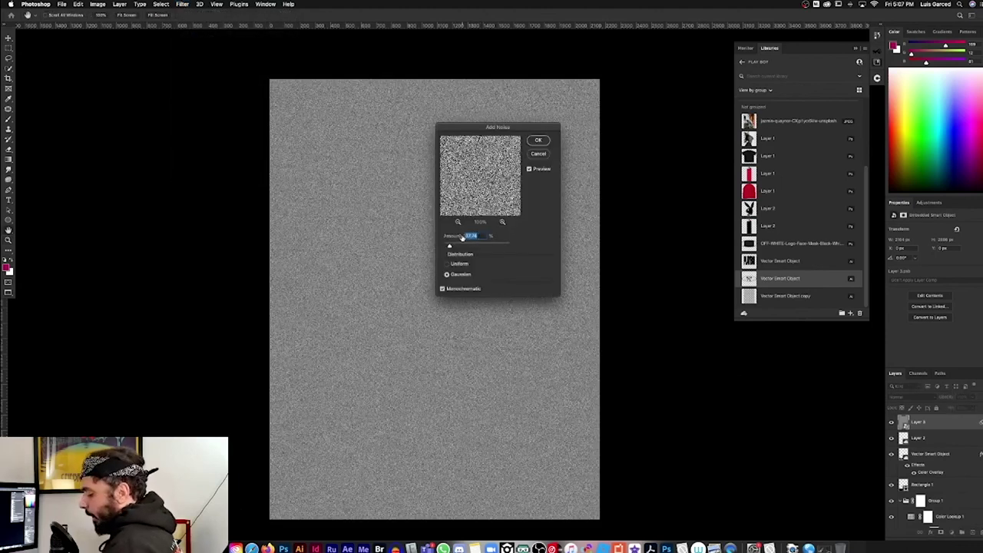
pyautogui.write('35')
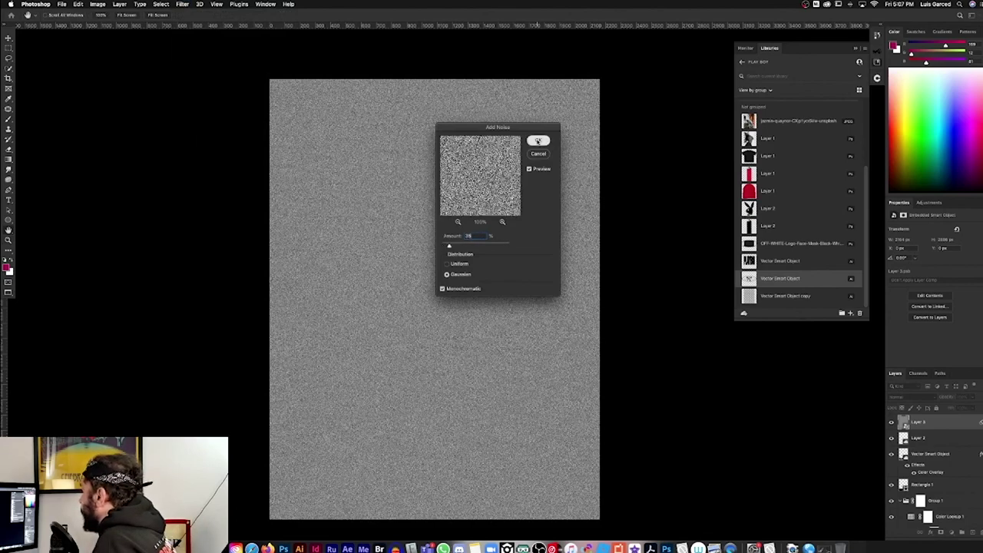
pyautogui.press('Return')
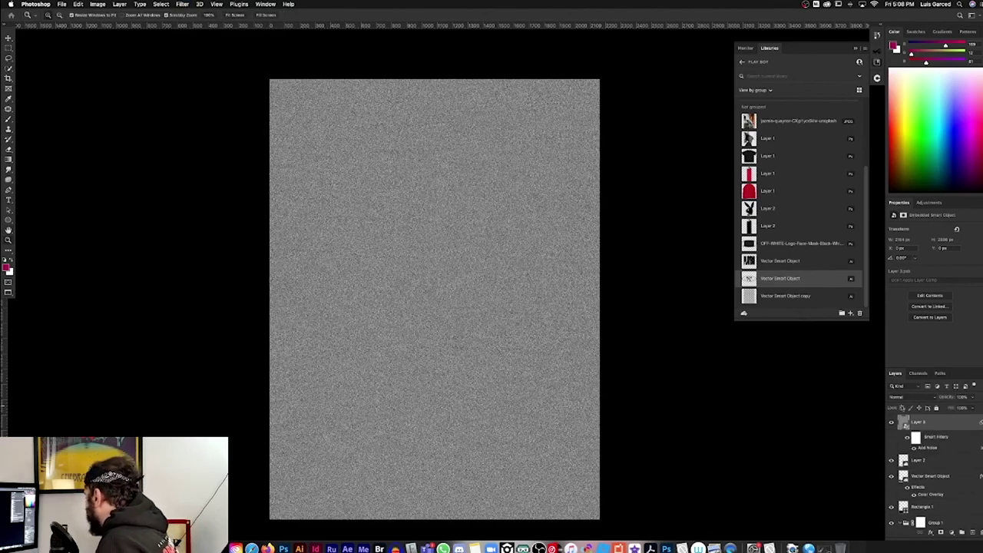
# Set the noise layer's blend mode to Vivid Light after trying Soft Light
pyautogui.click(899, 397)
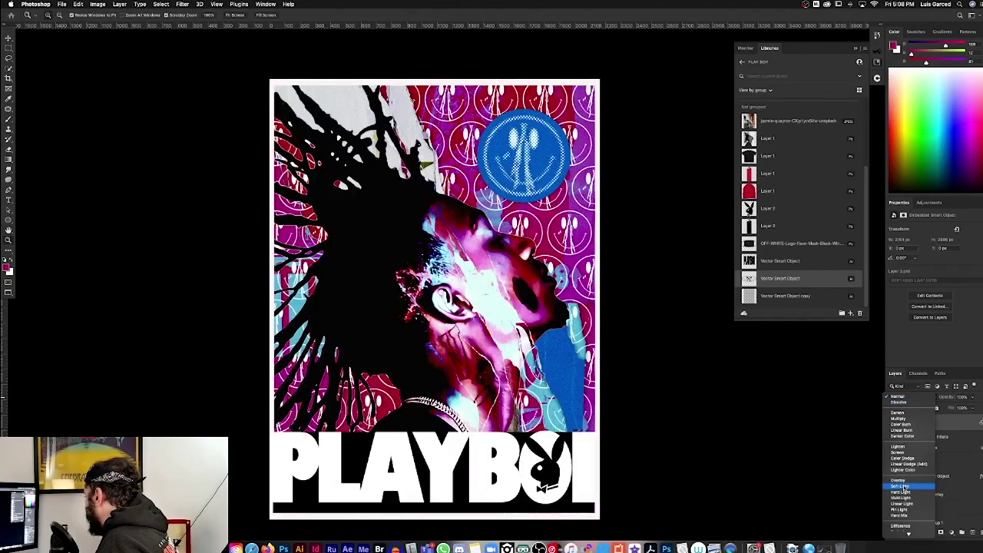
pyautogui.click(903, 487)
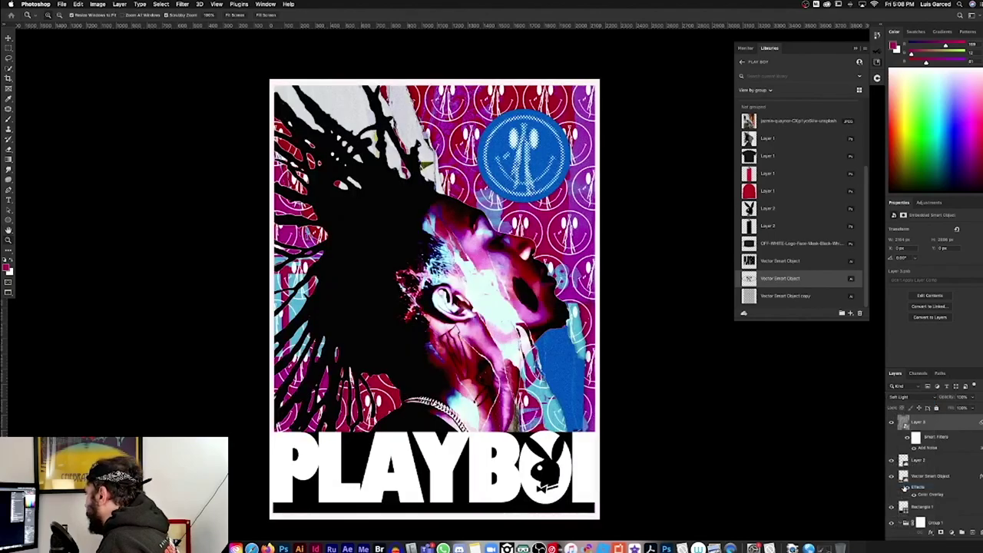
pyautogui.click(571, 365)
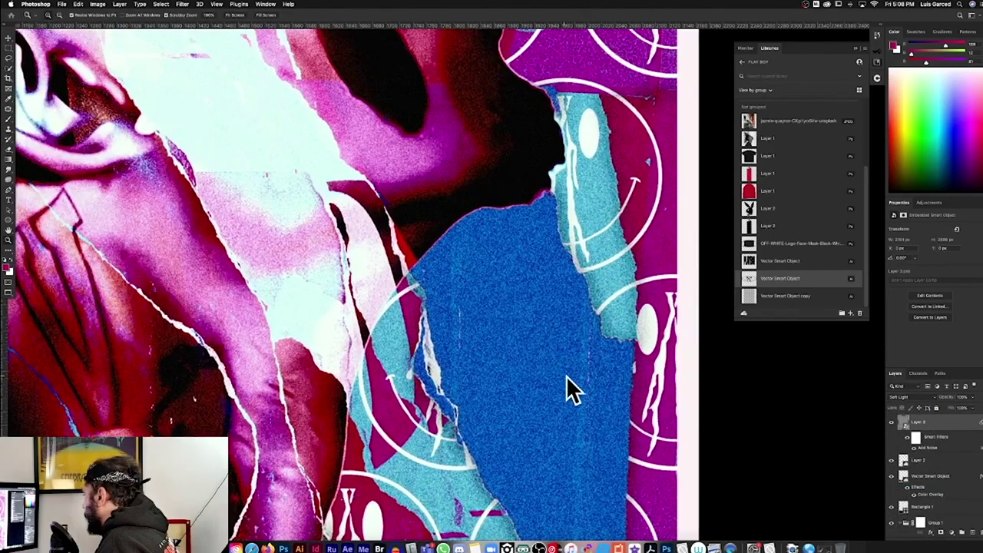
pyautogui.press('super+0')
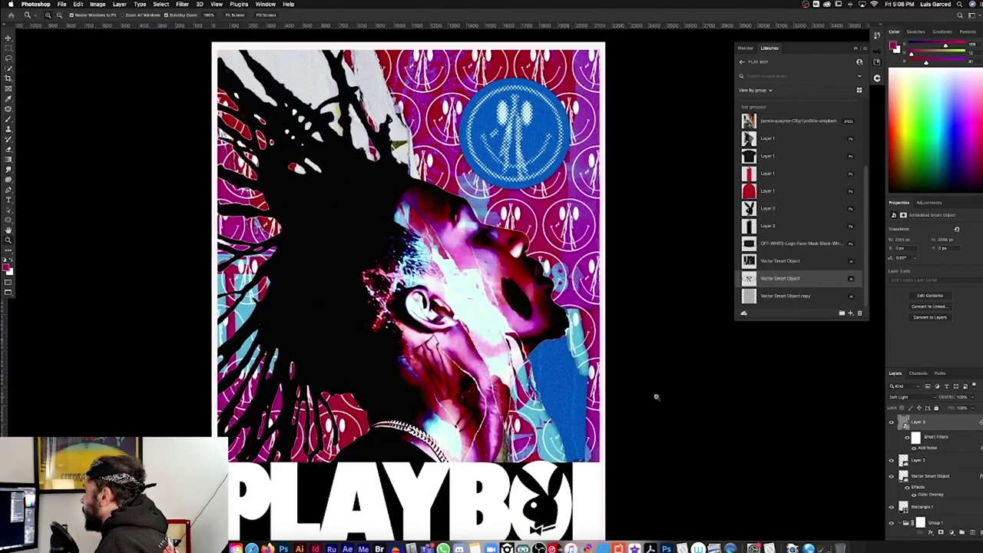
pyautogui.click(903, 398)
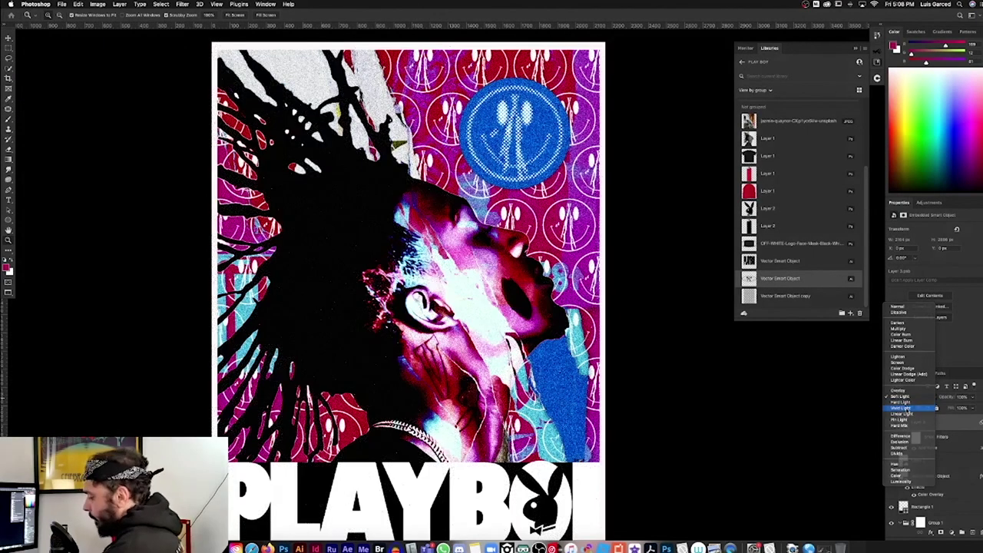
pyautogui.click(912, 407)
pyautogui.press('super+minus')
pyautogui.press('super+minus')
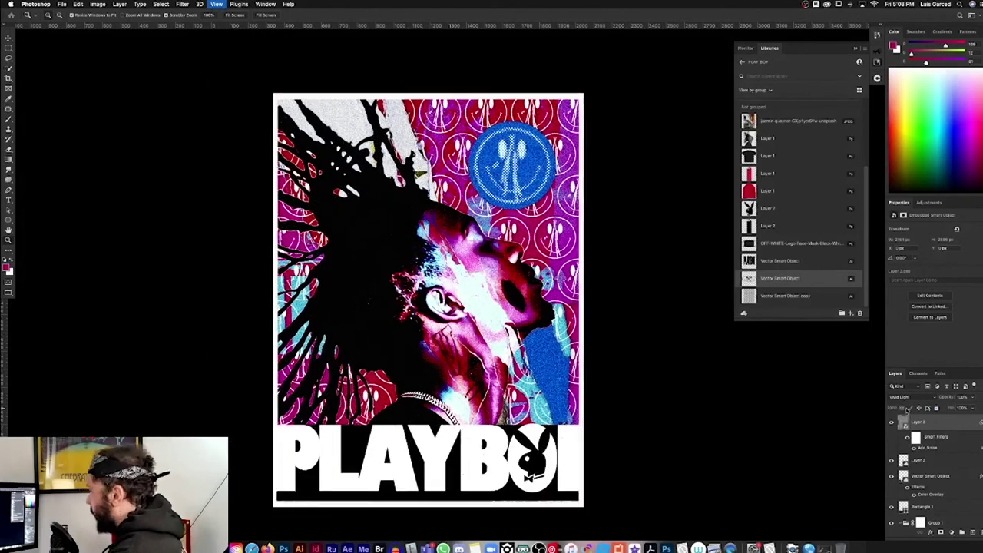
pyautogui.press('super+equal')
pyautogui.press('super+equal')
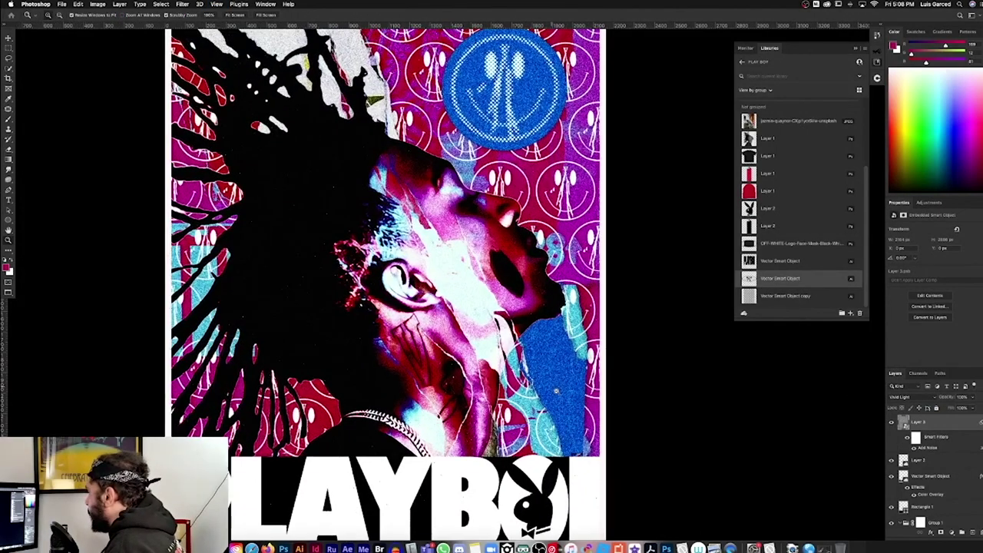
# Lower the Add Noise smart filter amount to 1%
pyautogui.doubleClick(925, 449)
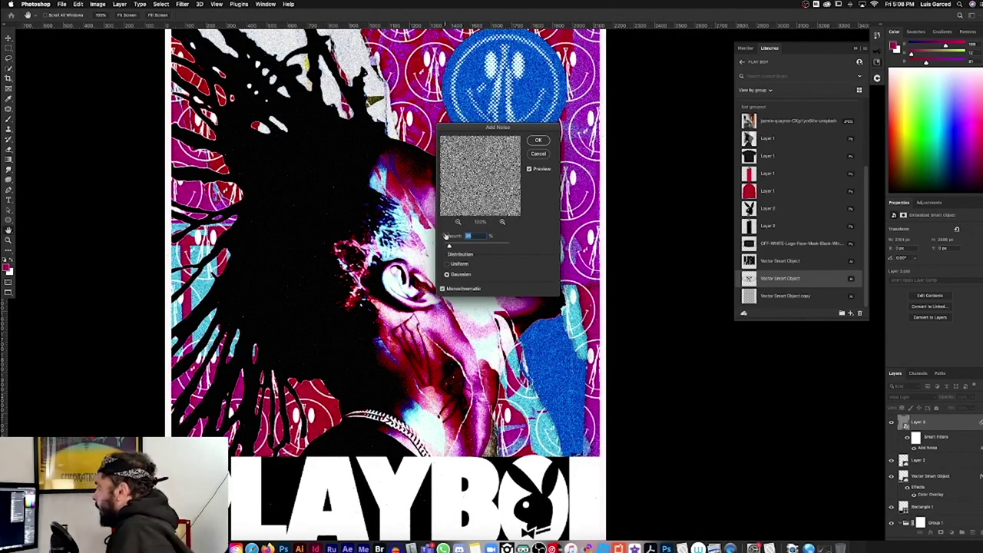
pyautogui.write('15')
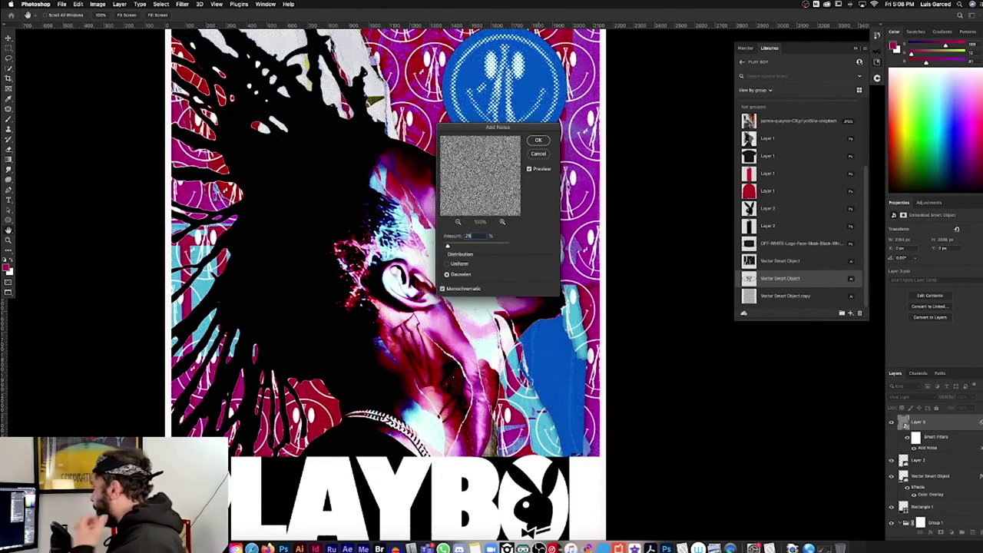
pyautogui.click(540, 141)
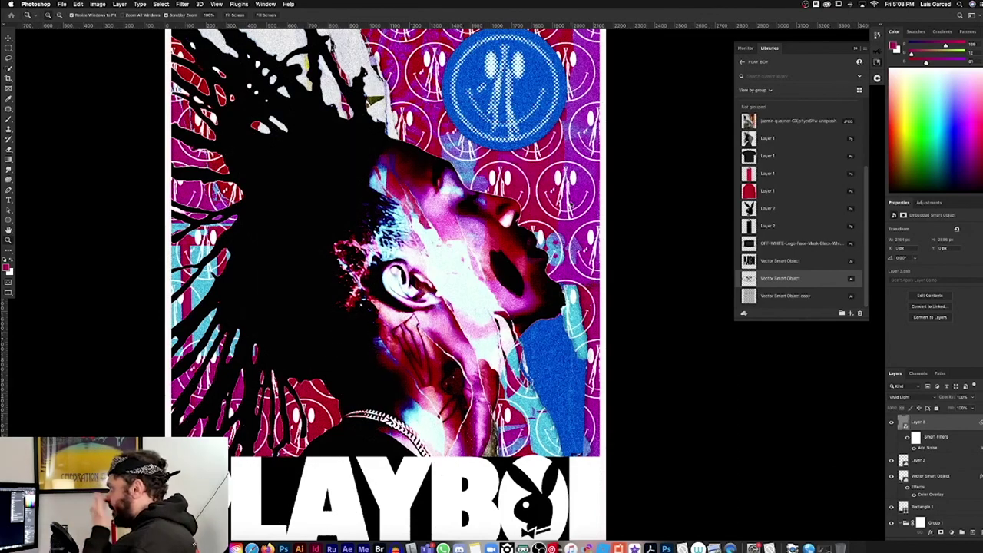
pyautogui.scroll(-2, 588, 219)
pyautogui.scroll(-1, 592, 263)
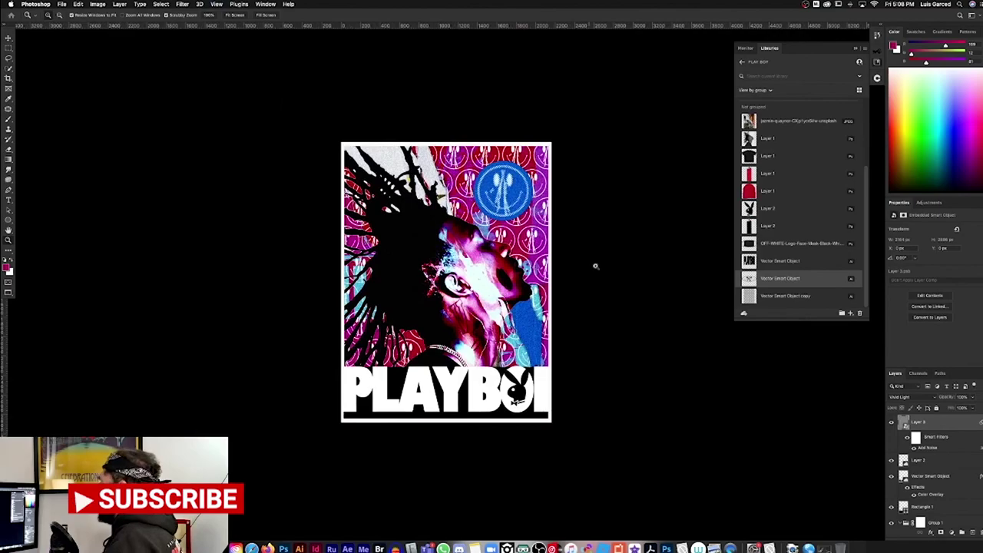
pyautogui.scroll(1, 592, 263)
pyautogui.scroll(1, 474, 291)
pyautogui.scroll(-1, 474, 291)
pyautogui.scroll(-1, 474, 291)
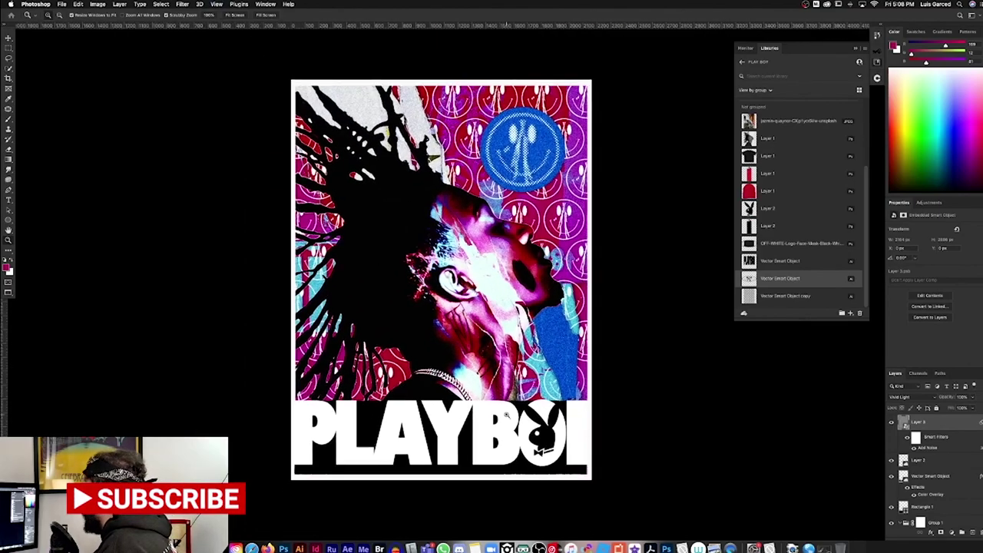
pyautogui.scroll(2, 512, 413)
pyautogui.scroll(-1, 515, 414)
pyautogui.scroll(1, 515, 414)
pyautogui.scroll(-2, 560, 408)
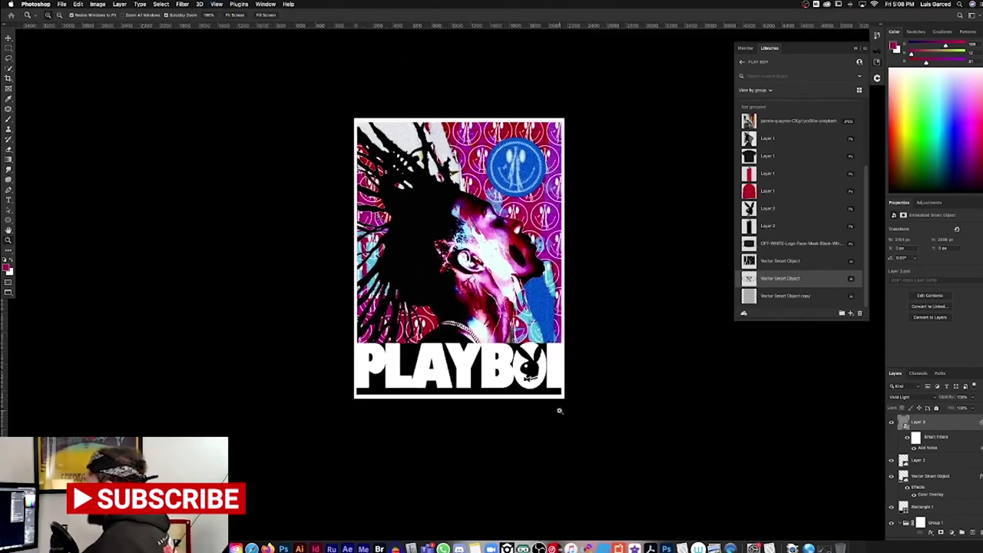
pyautogui.scroll(1, 584, 368)
pyautogui.scroll(2, 596, 368)
pyautogui.scroll(-2, 584, 369)
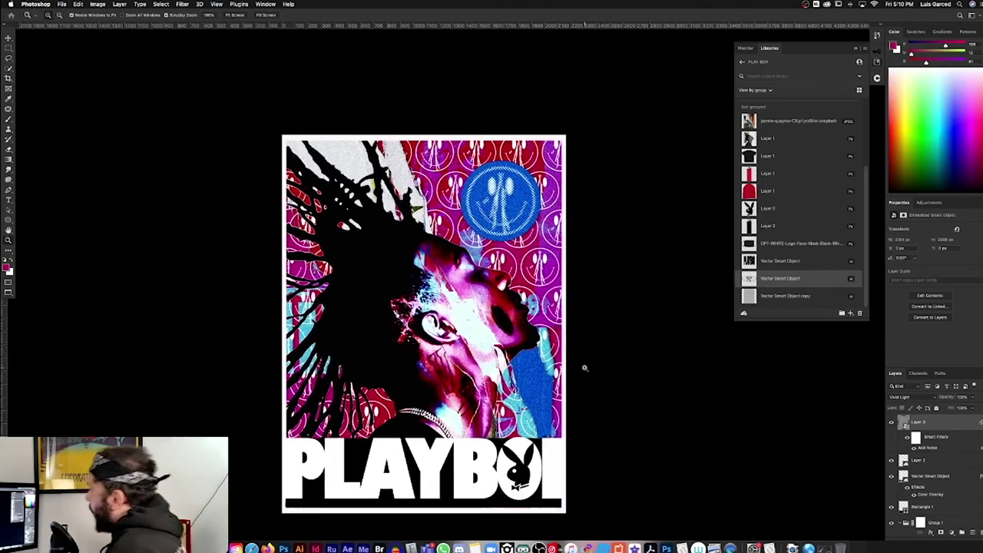
pyautogui.scroll(1, 584, 368)
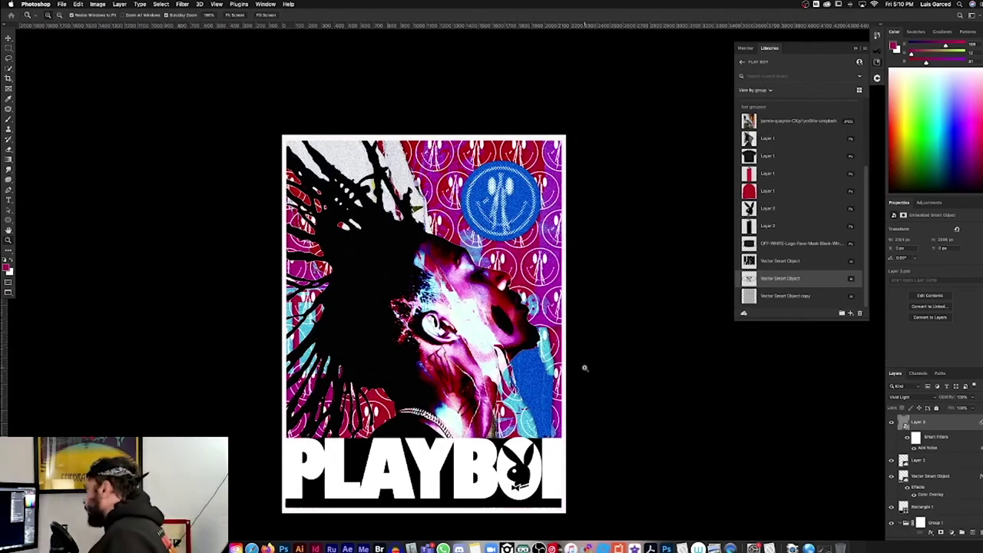
pyautogui.press('f')
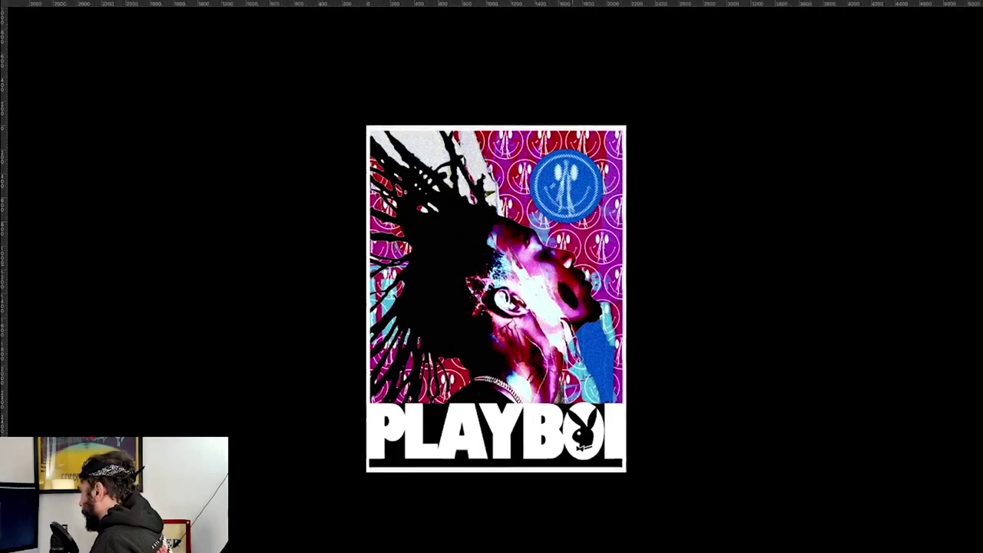
pyautogui.press('f')
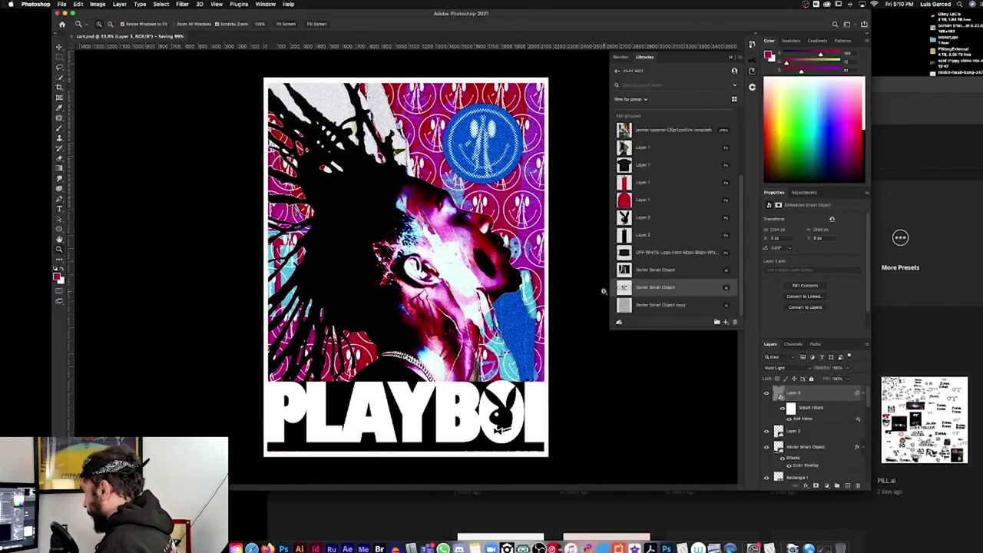
pyautogui.press('f')
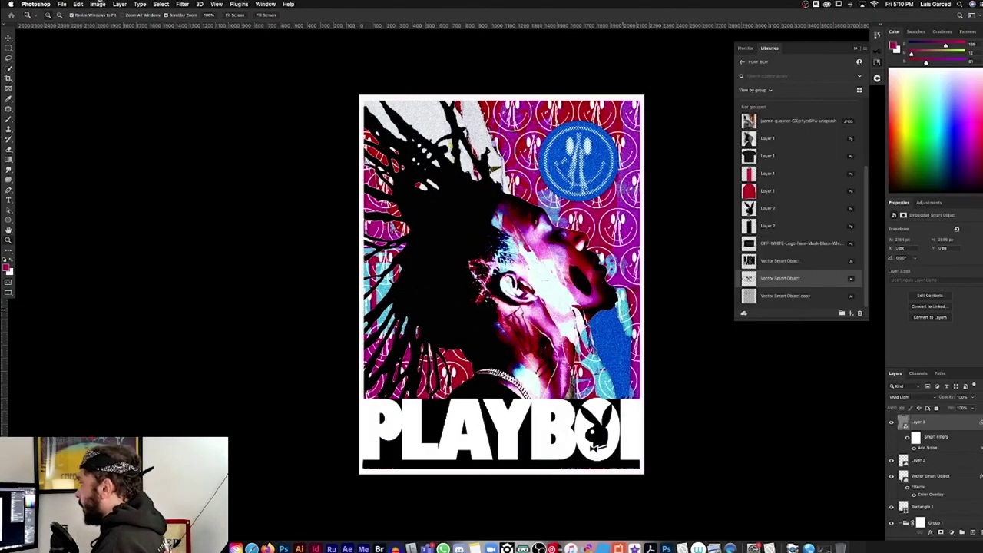
# Duplicate the poster document as a new copy named play2
pyautogui.click(98, 4)
pyautogui.moveTo(79, 4)
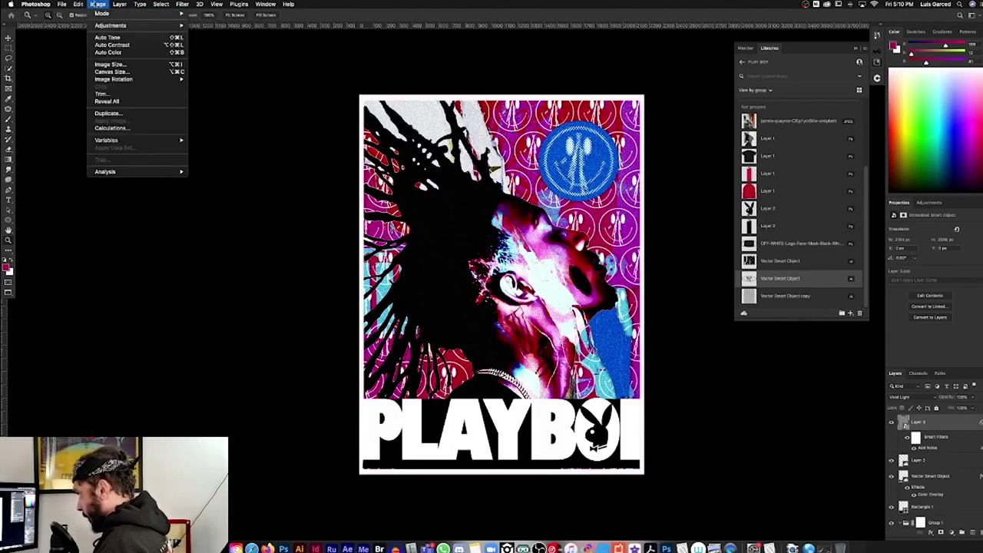
pyautogui.click(108, 113)
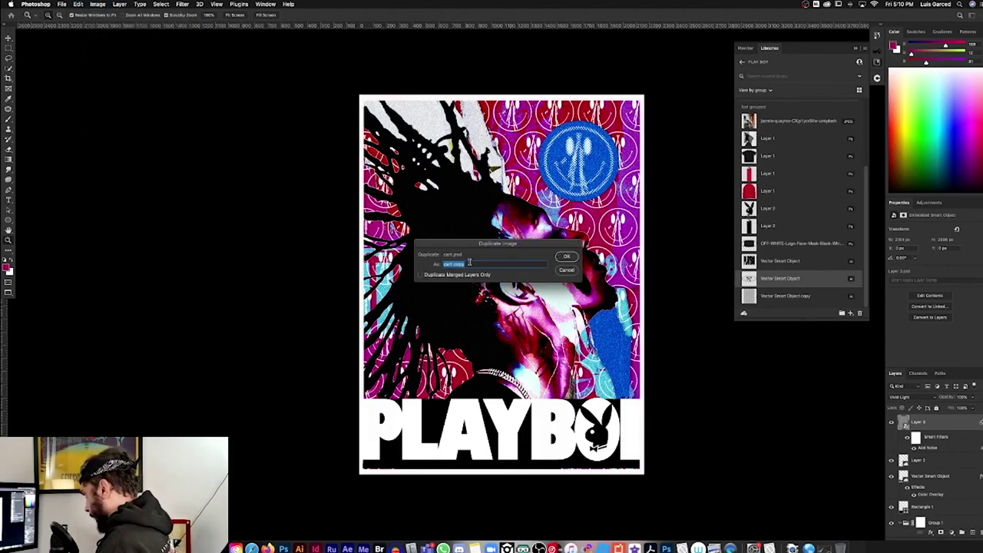
pyautogui.write('play2')
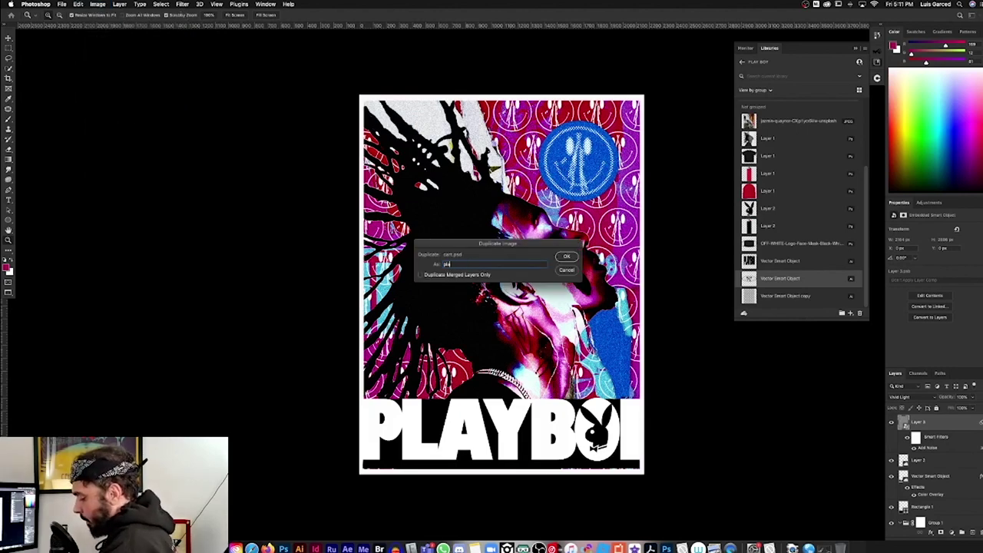
pyautogui.click(568, 255)
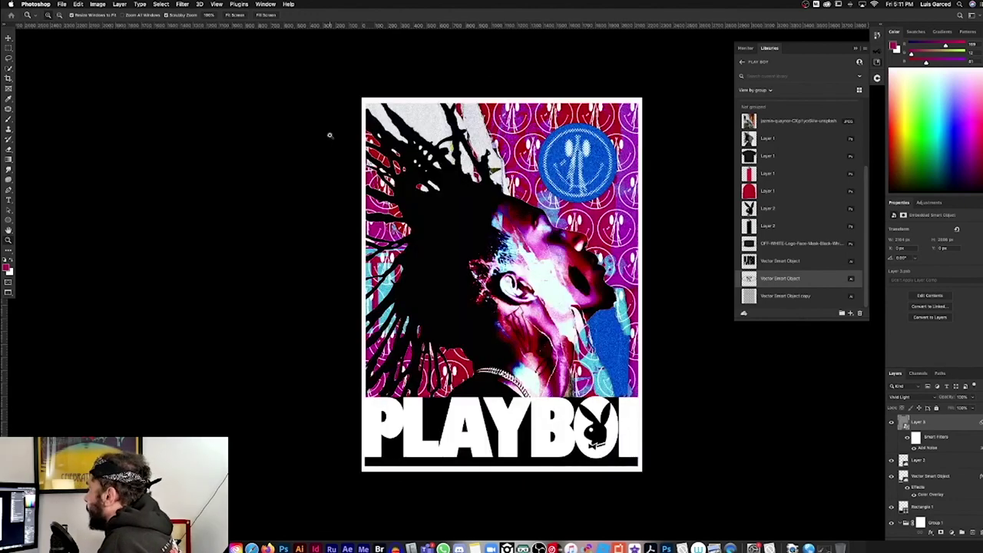
# Cycle through Photoshop's screen modes, ending in full screen with panels hidden
pyautogui.press('f')
pyautogui.press('f')
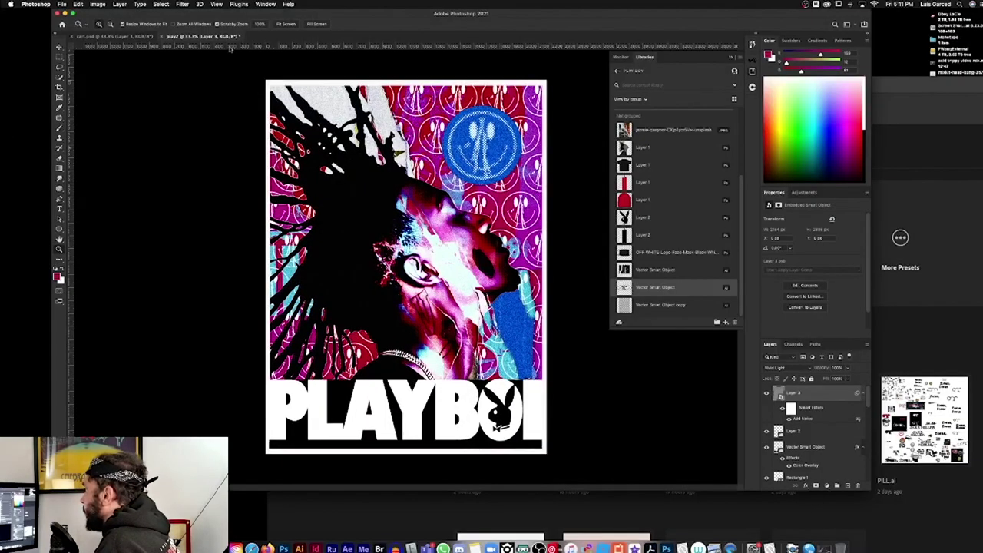
pyautogui.press('f')
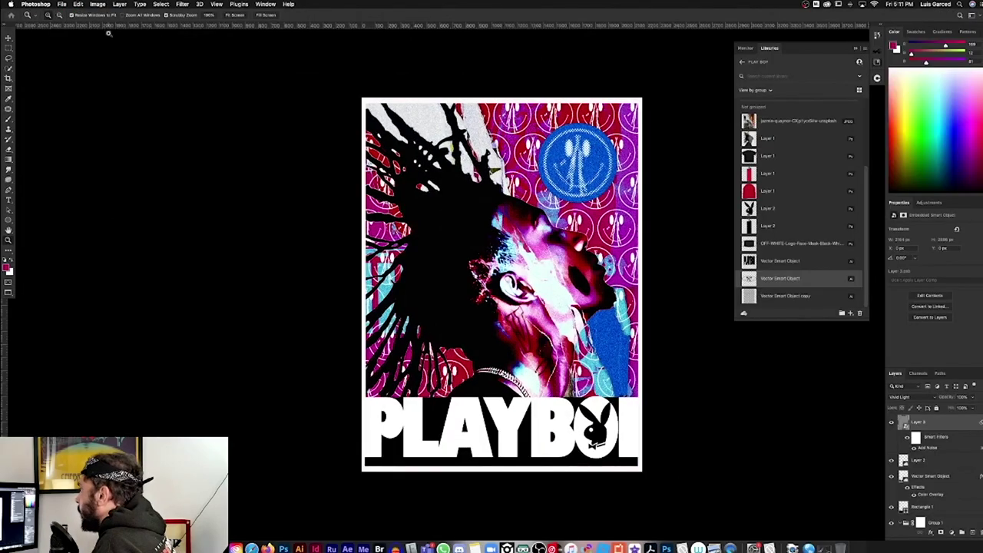
pyautogui.press('f')
pyautogui.press('f')
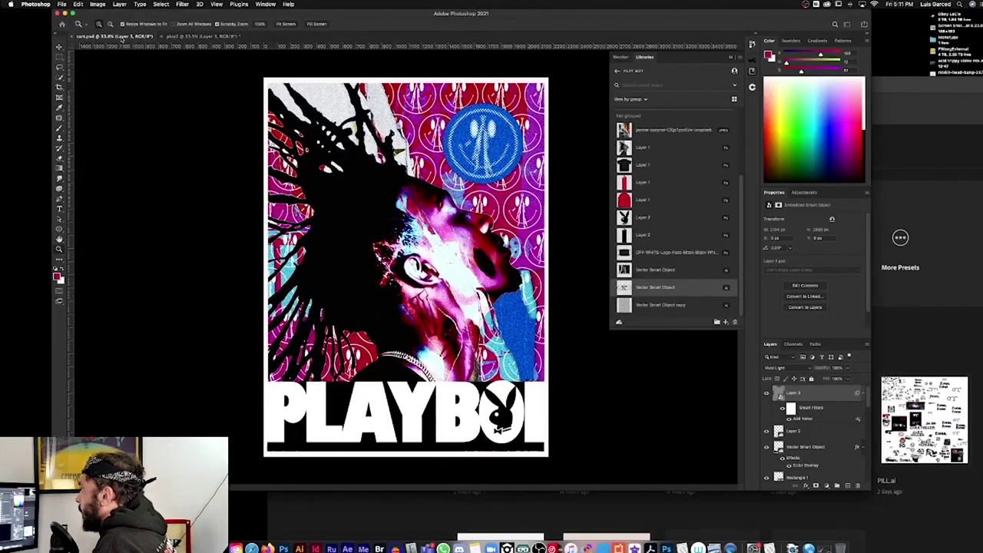
pyautogui.press('f')
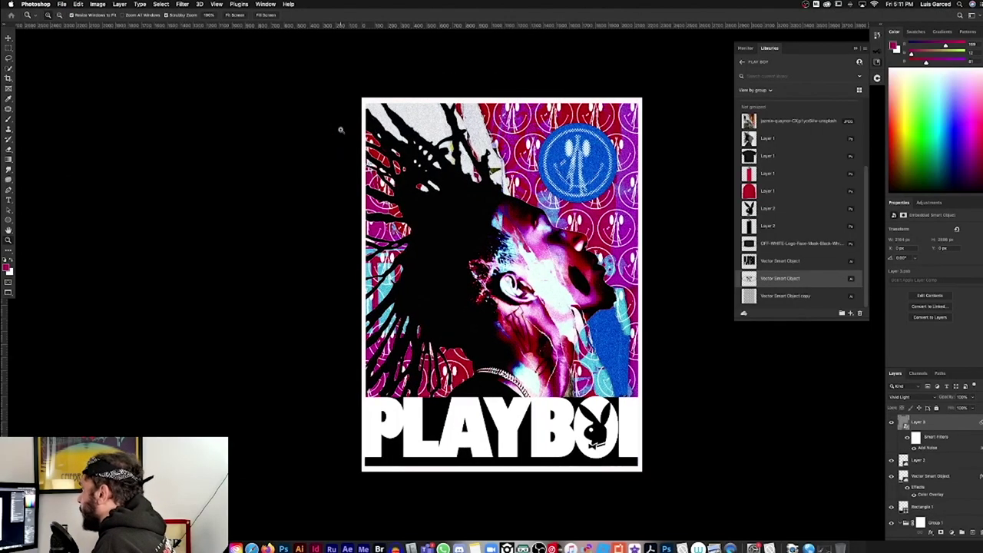
# Pan the play2 poster view up and left and switch to the Move tool
pyautogui.moveTo(621, 340); pyautogui.dragTo(541, 308)
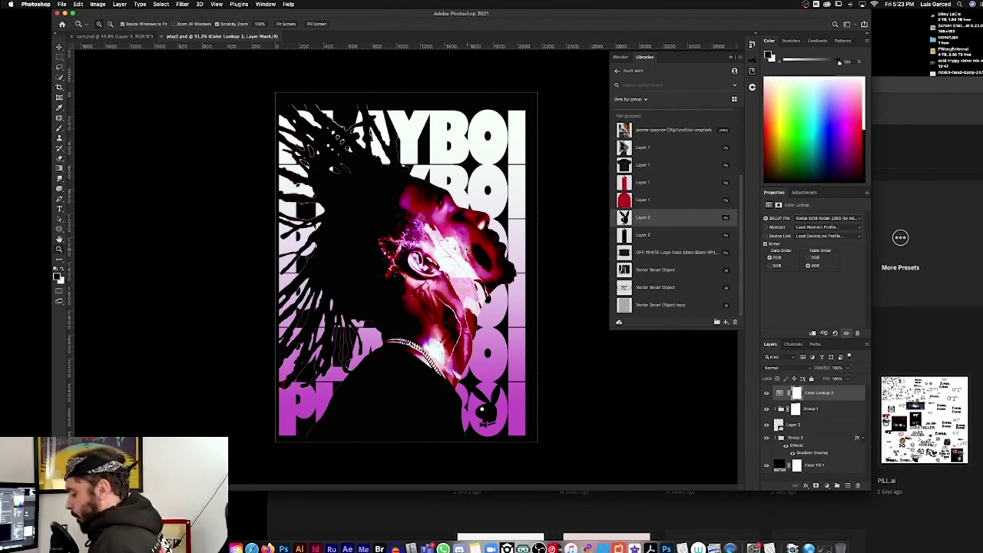
pyautogui.press('v')
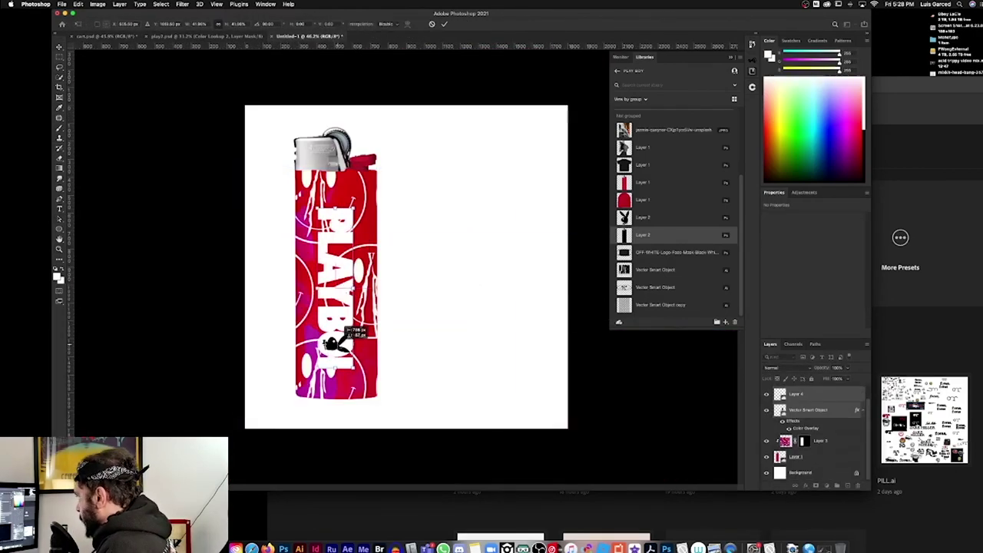
# Commit the rotated PLAYBOI logo's new size and position on the lighter mockup
pyautogui.press('Return')
# Zoom in on the lighter mockup to inspect the vertical PLAYBOI lettering
pyautogui.scroll(3, 372, 272)
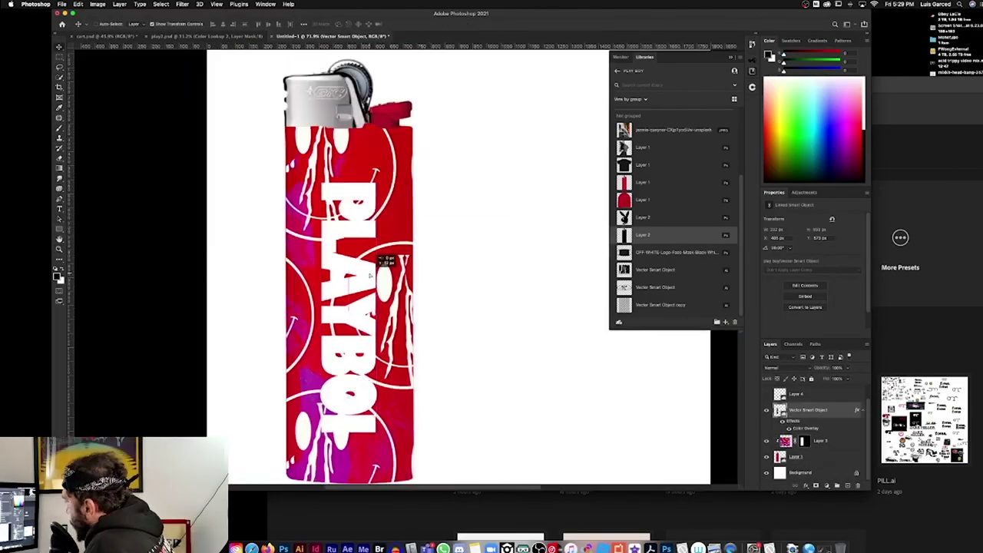